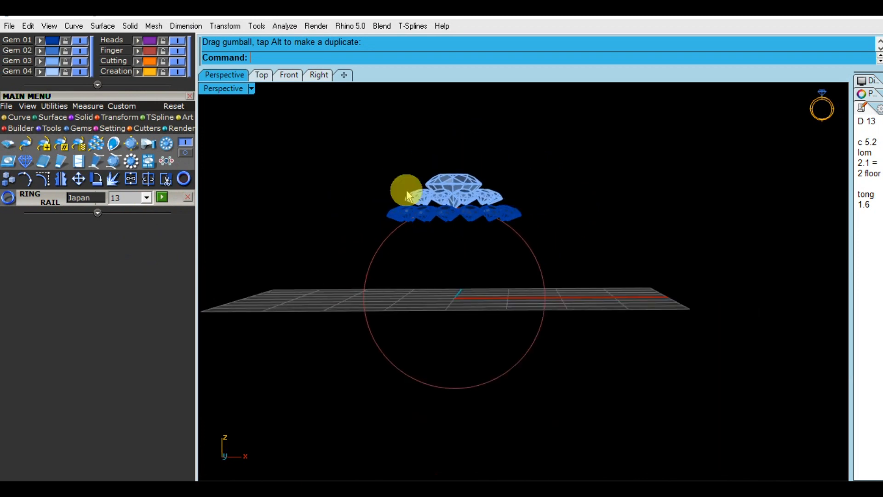
Move the stacked gem groups upward, clear of the ring rail.
drag(453, 151, 461, 106)
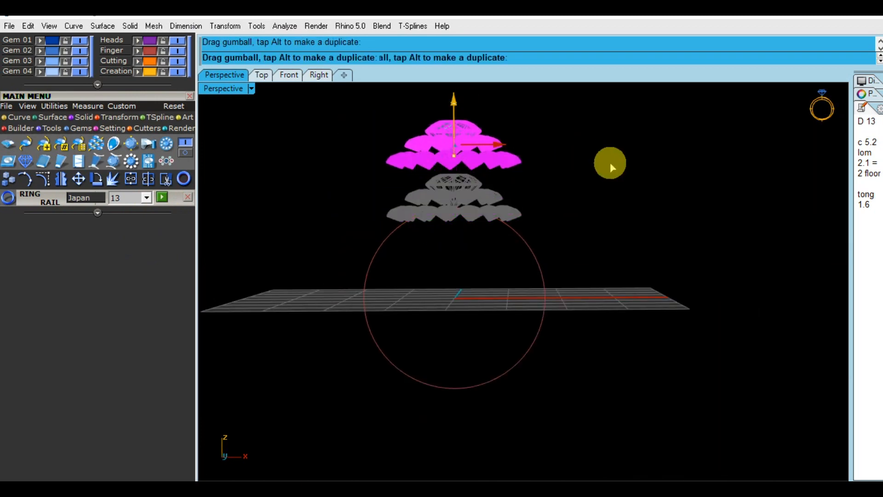
key(Escape)
right_drag(581, 207, 577, 245)
click(545, 267)
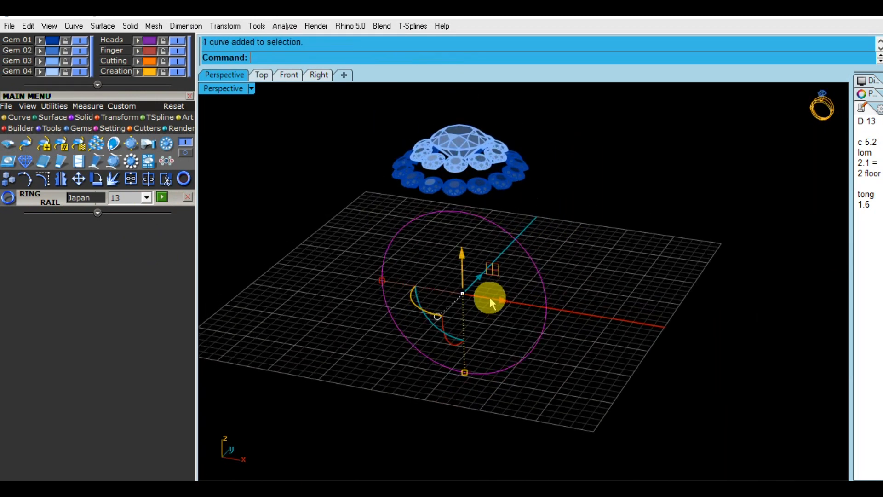
key(Escape)
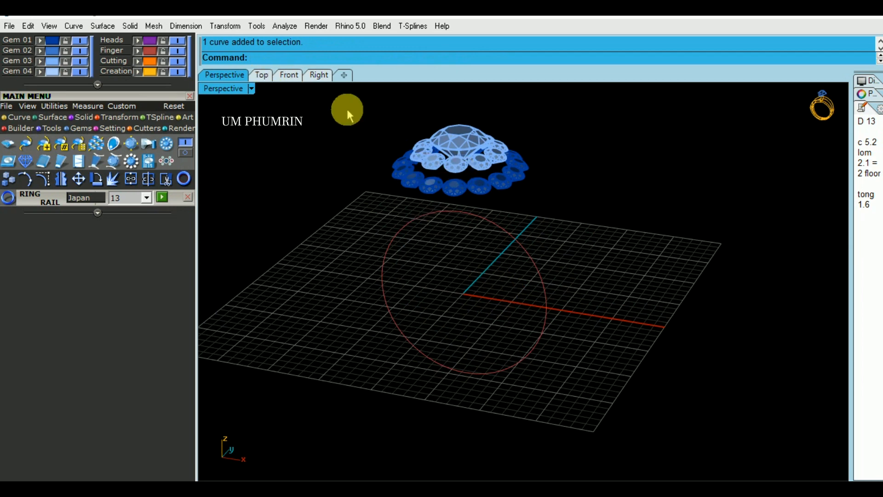
drag(359, 120, 561, 228)
right_drag(562, 227, 462, 207)
click(299, 246)
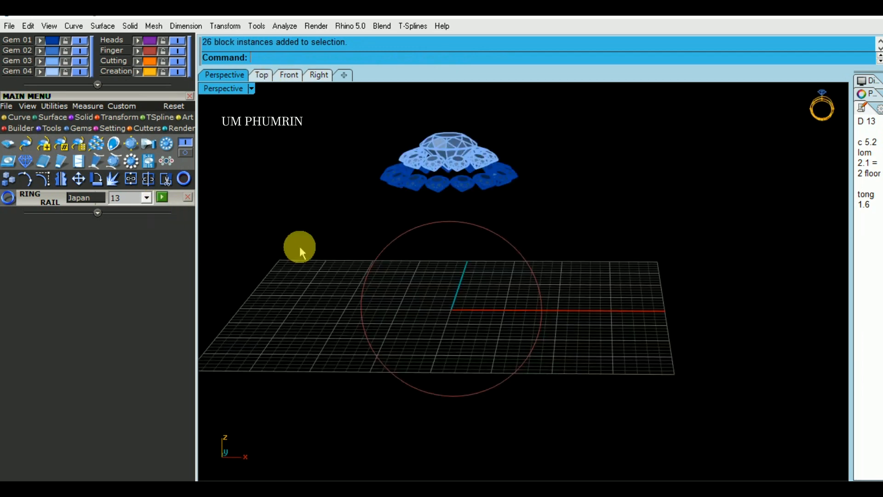
Add a Japan size 14 ring rail without replacing the existing one, and create one tween curve between the two rails.
click(147, 198)
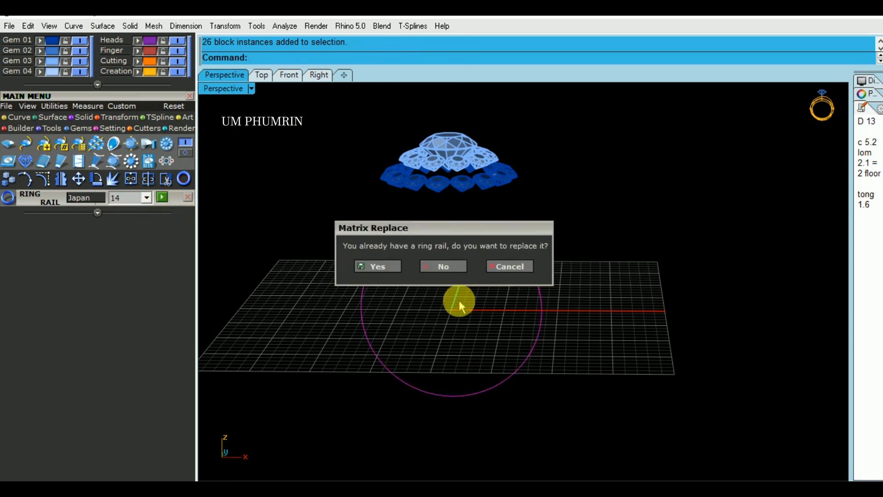
click(452, 269)
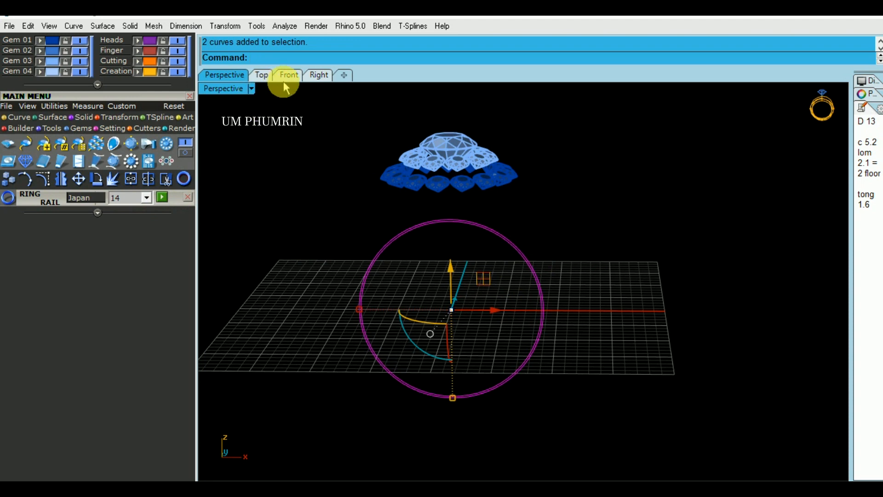
click(288, 75)
text(TweenCurves)
key(Return)
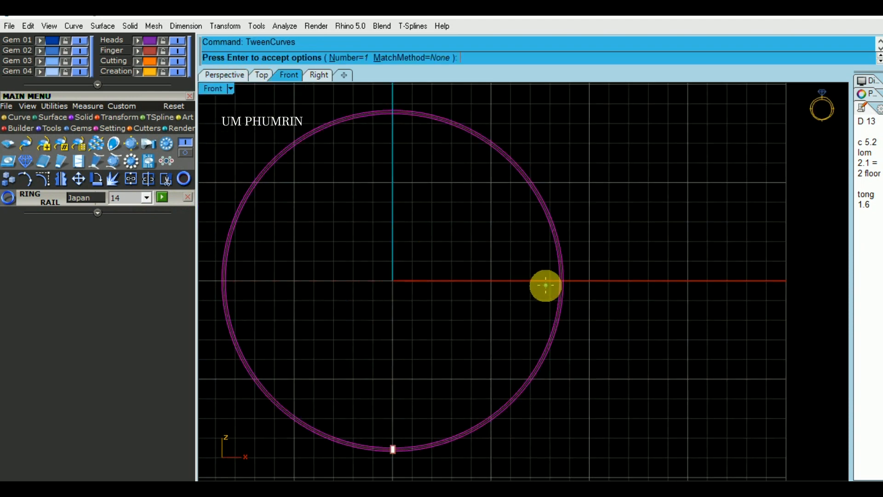
key(Return)
Delete the two original ring rails, keeping only the tween curve, and save the file.
scroll(562, 283, up, 2)
key(Delete)
click(511, 281)
scroll(548, 314, down, 4)
key(Escape)
key(ctrl+s)
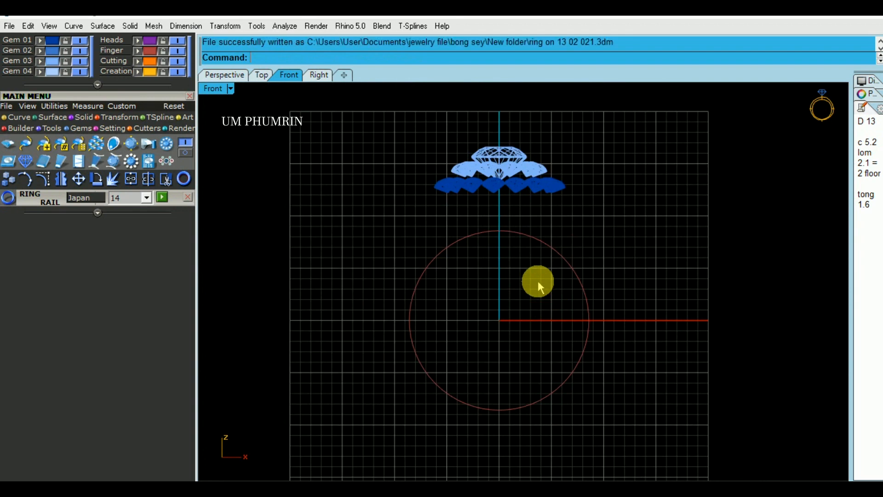
Try to build an outside ring rail around the ring curve.
scroll(539, 286, up, 1)
click(562, 248)
right_drag(548, 291, 512, 262)
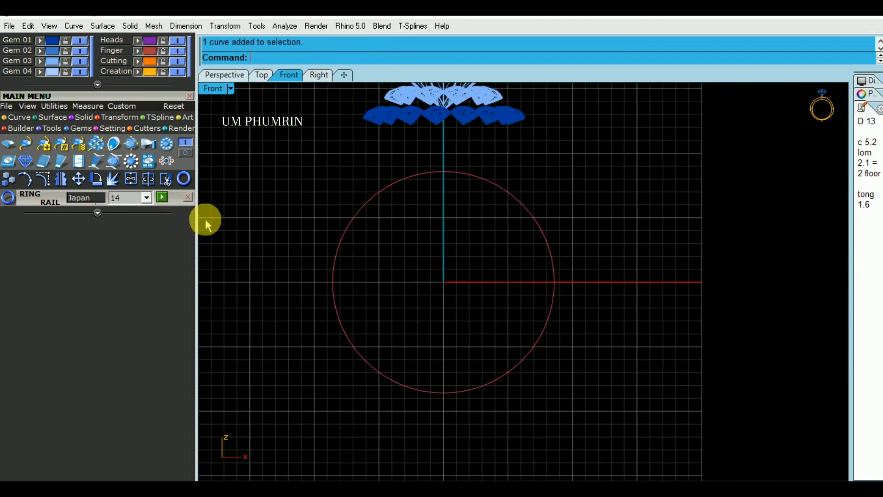
click(189, 197)
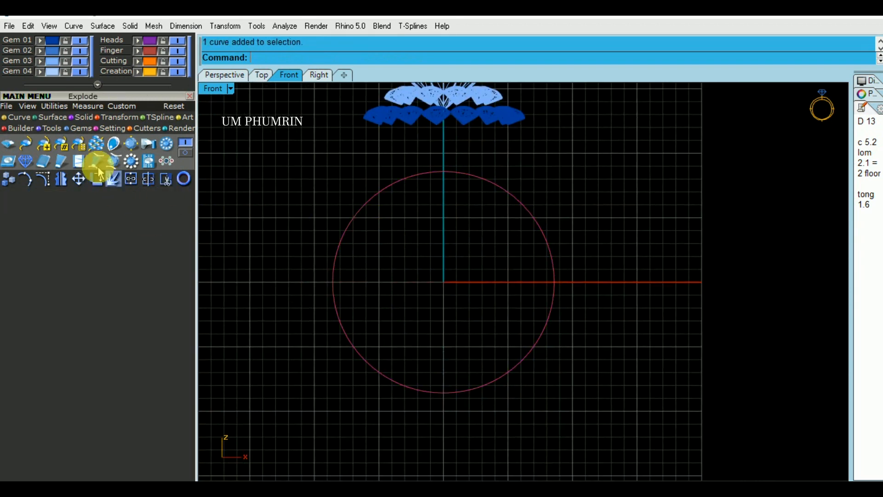
click(51, 128)
click(346, 239)
click(43, 144)
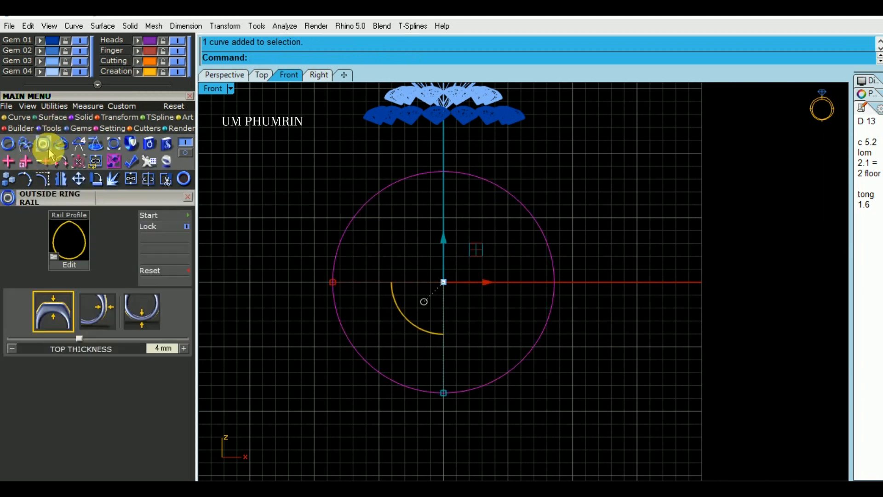
click(153, 215)
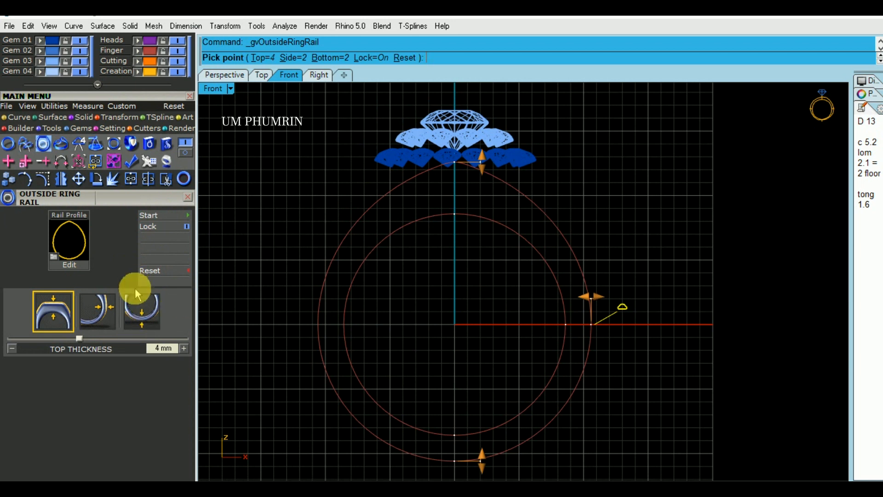
Set the outside ring rail's bottom thickness to 1.5 mm and its side thickness to 1.65 mm.
click(146, 318)
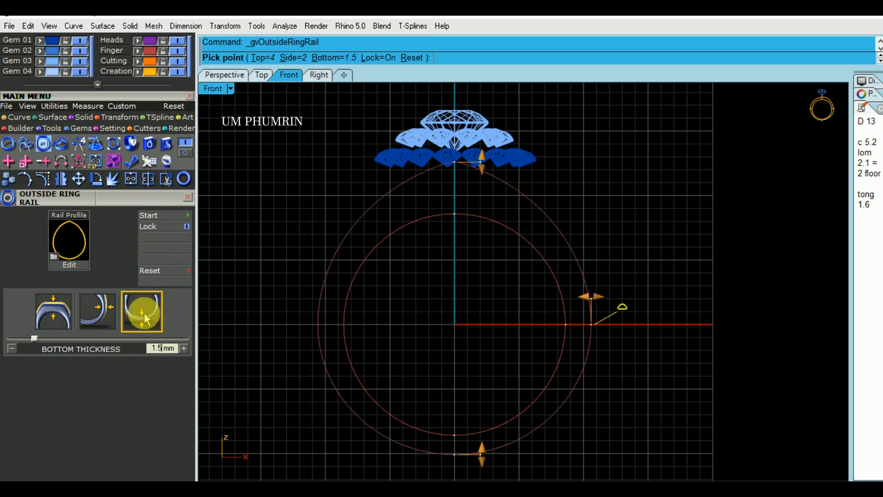
click(96, 322)
text(1.65)
key(Return)
click(103, 334)
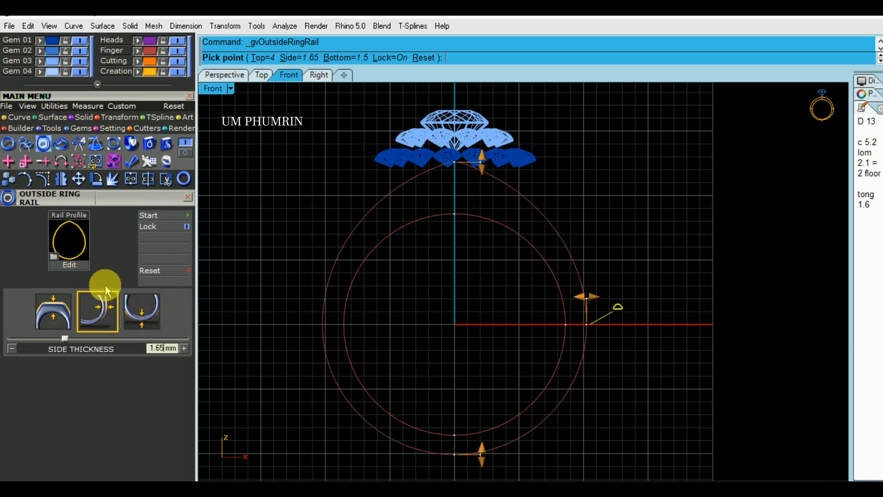
Choose an egg-shaped profile for the outside ring rail.
click(73, 241)
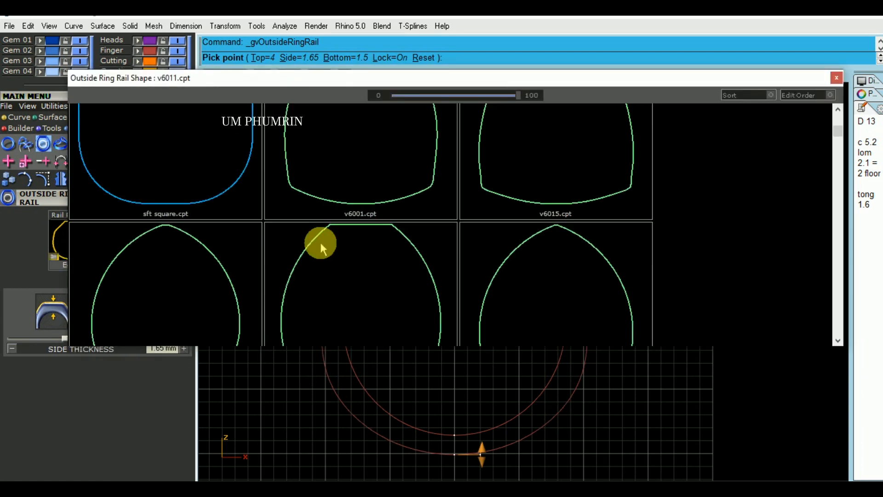
scroll(320, 241, down, 10)
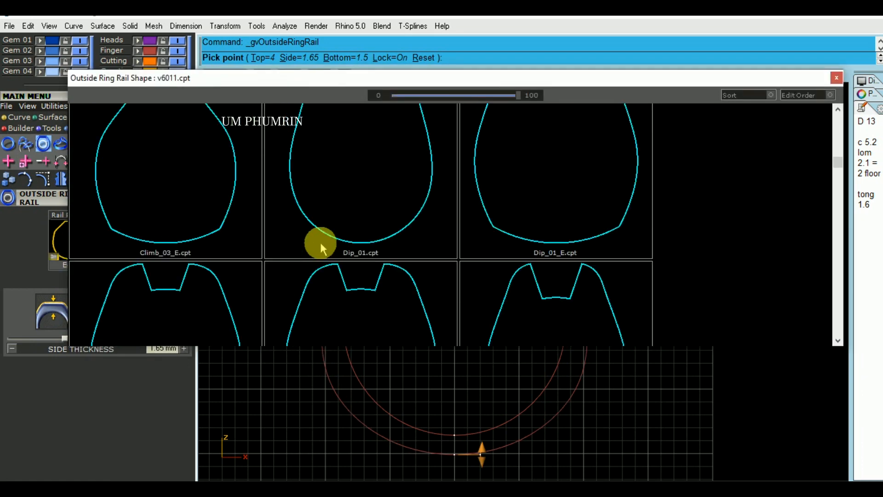
scroll(320, 242, down, 5)
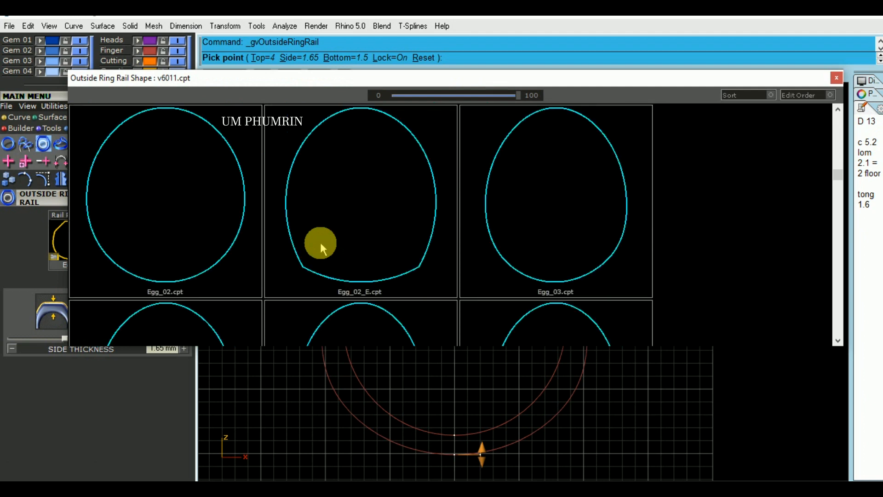
click(320, 244)
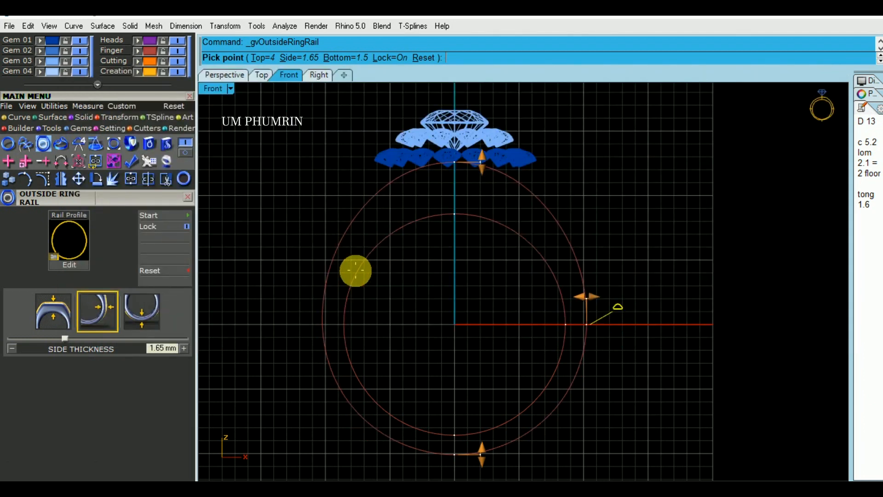
Set the outside ring rail's top thickness to 1.8 mm and its side thickness to 1.6 mm, and end the command.
click(62, 316)
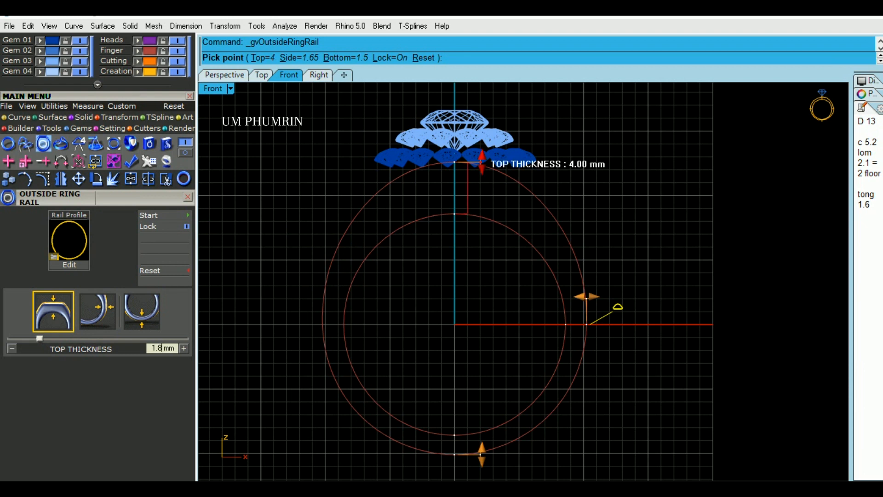
text(1.8)
click(65, 317)
click(96, 317)
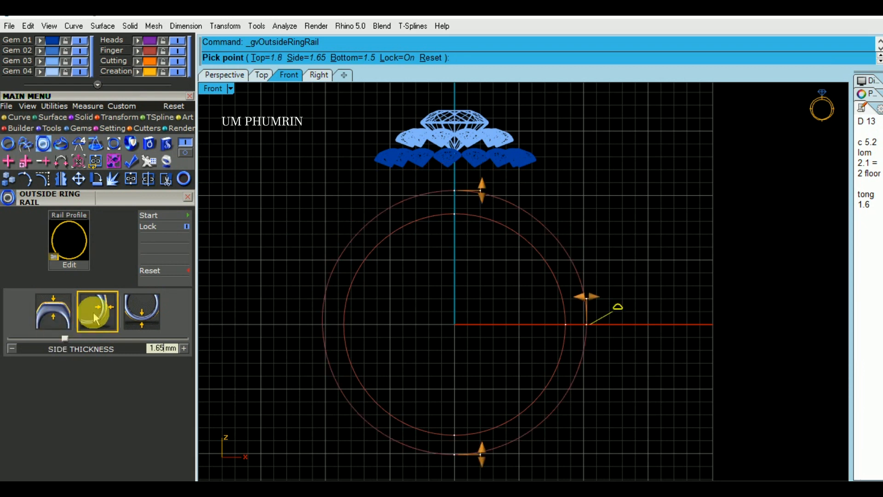
click(96, 316)
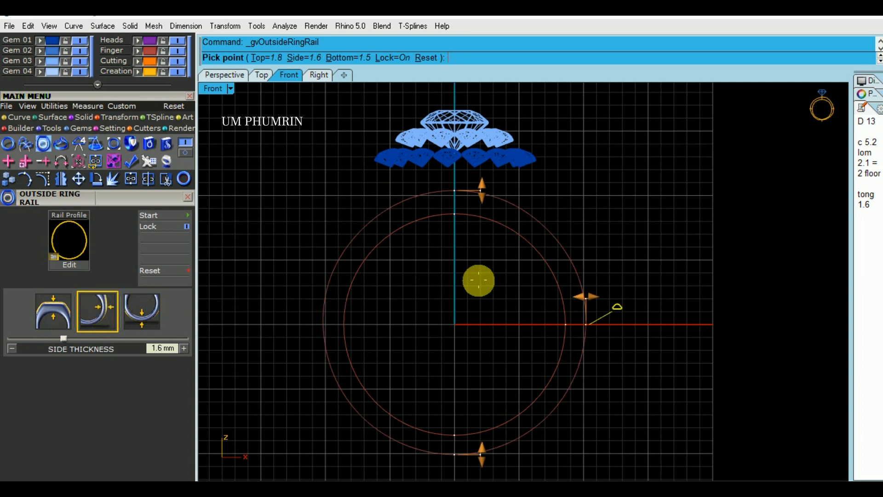
key(Return)
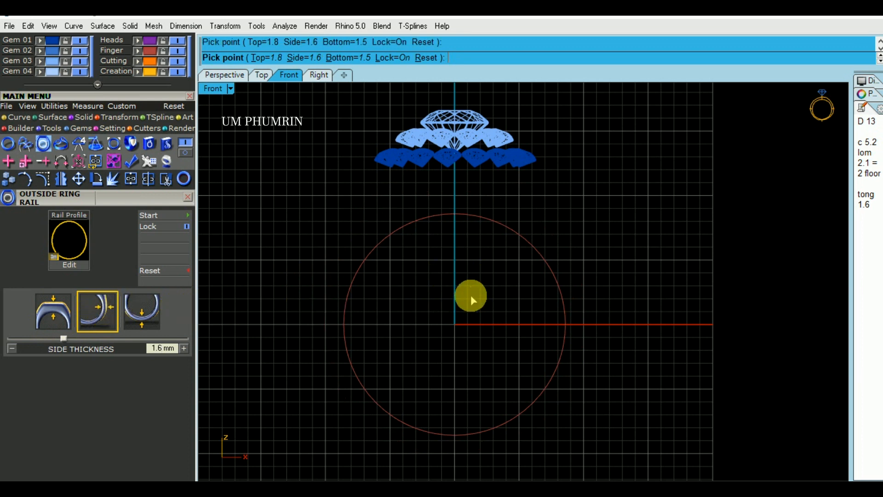
Offset the ring curve outward by 1.5 mm.
click(474, 214)
right_drag(489, 262, 461, 258)
text(f)
key(Return)
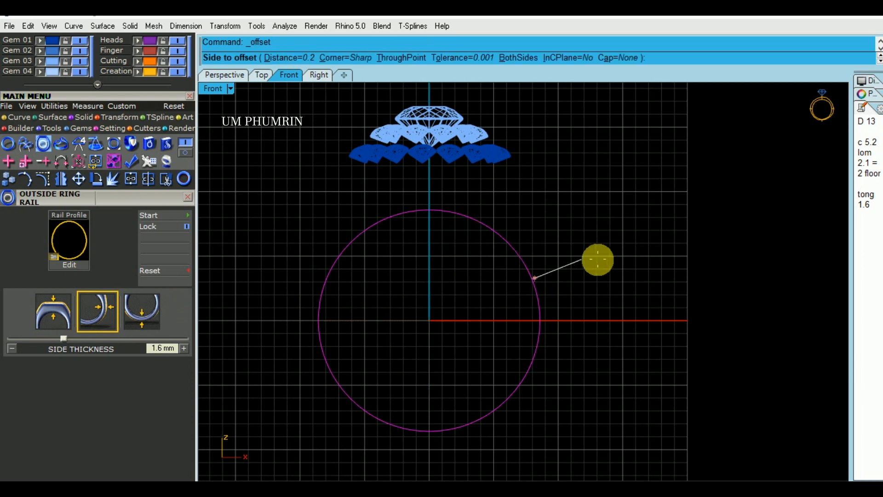
text(1)
key(Return)
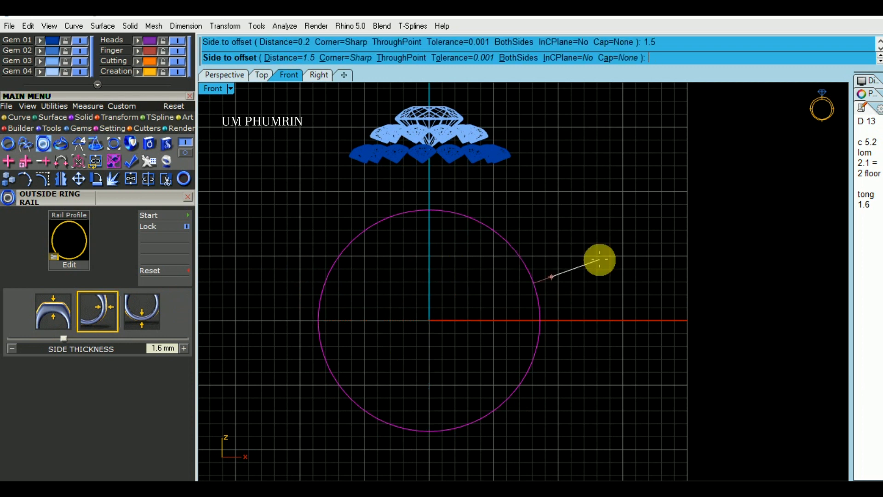
click(599, 259)
click(560, 304)
right_drag(562, 307, 559, 268)
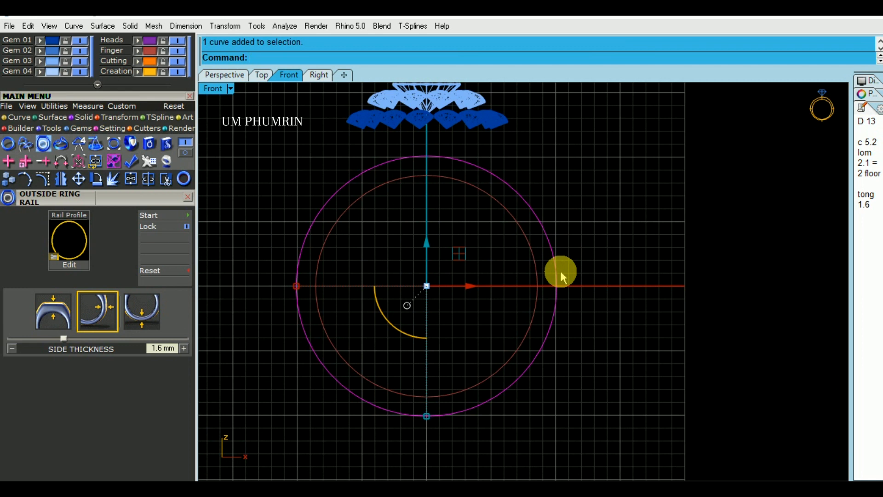
click(585, 269)
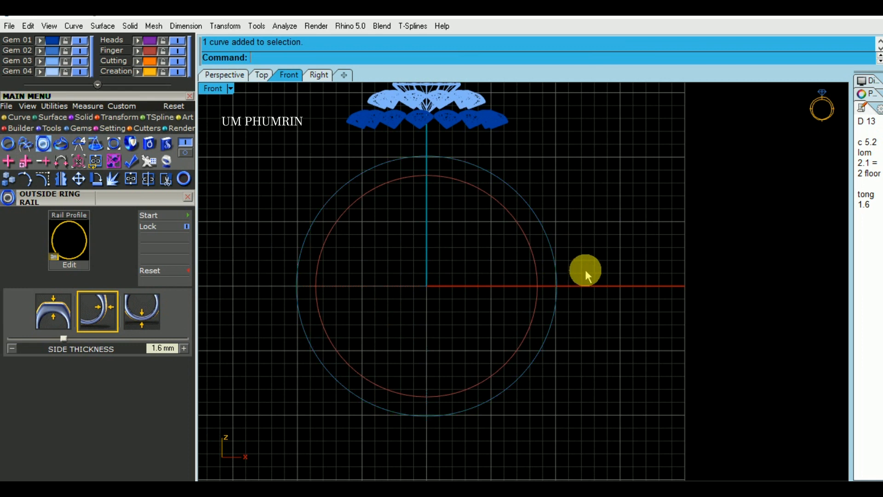
right_drag(613, 262, 611, 286)
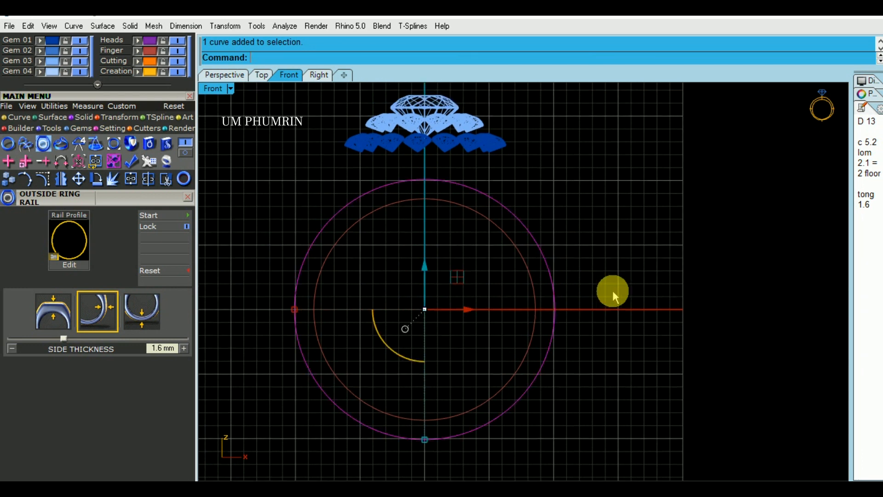
click(532, 295)
click(293, 206)
right_drag(341, 199, 346, 218)
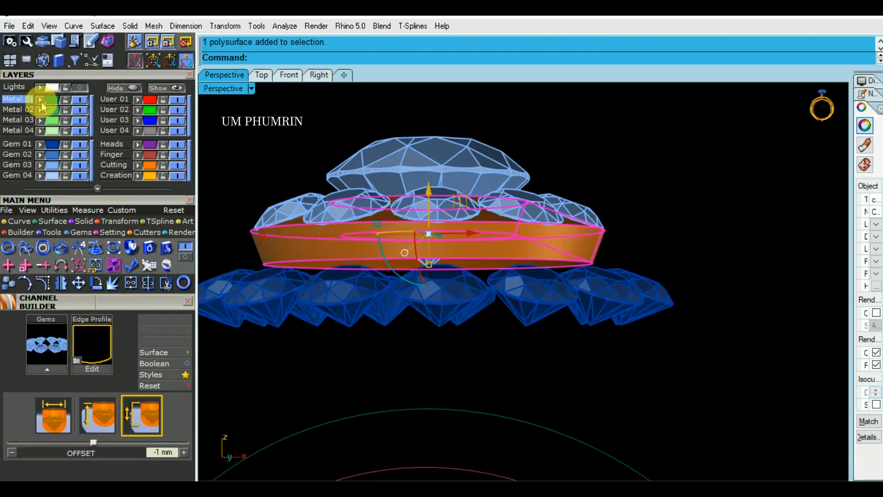
Assign the selected channel body under the upper gem cluster to the Metal 01 layer.
click(41, 100)
click(363, 147)
scroll(442, 198, down, 5)
right_drag(460, 207, 515, 261)
Select the whole outer ring of lower gems and create a channel for it with Channel Builder.
click(510, 245)
text(A)
middle_click(515, 257)
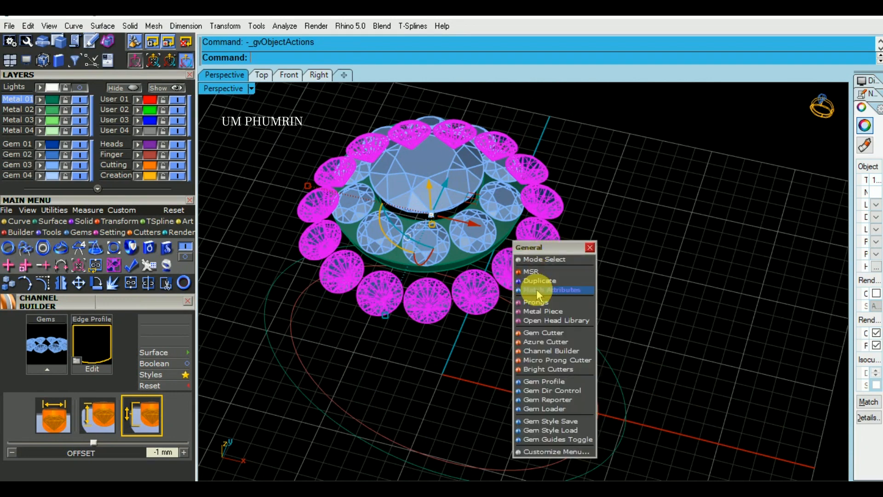
click(538, 358)
right_click(539, 355)
Separate the ring-shaped gem-side surface from the new lower channel body.
right_drag(547, 304, 513, 268)
scroll(512, 268, up, 6)
right_drag(513, 228, 521, 245)
text(ex)
key(space)
scroll(533, 194, up, 5)
click(511, 219)
key(space)
Delete the rest of the lower channel body, keeping only the ring-shaped surface.
scroll(516, 270, down, 2)
click(517, 269)
text(de)
key(space)
Try to offset the ring-shaped surface under the lower gems into a solid with a distance of 1 mm.
click(522, 235)
right_drag(522, 235, 570, 290)
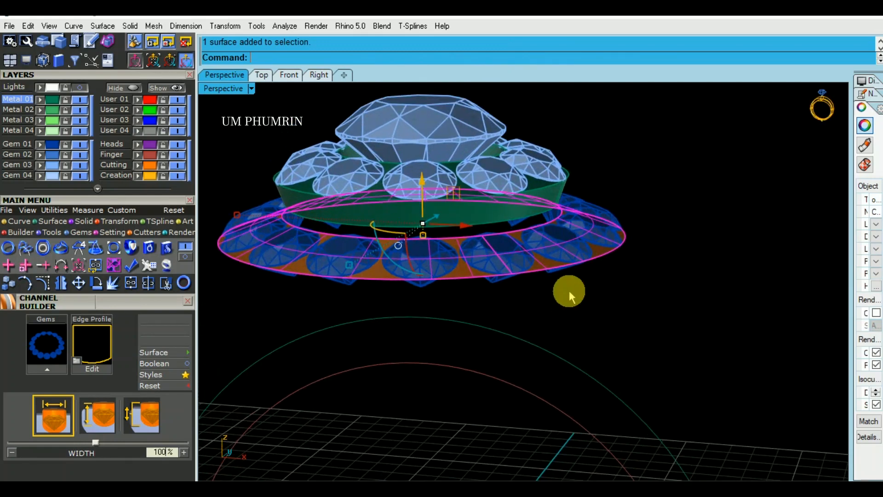
text(of)
key(space)
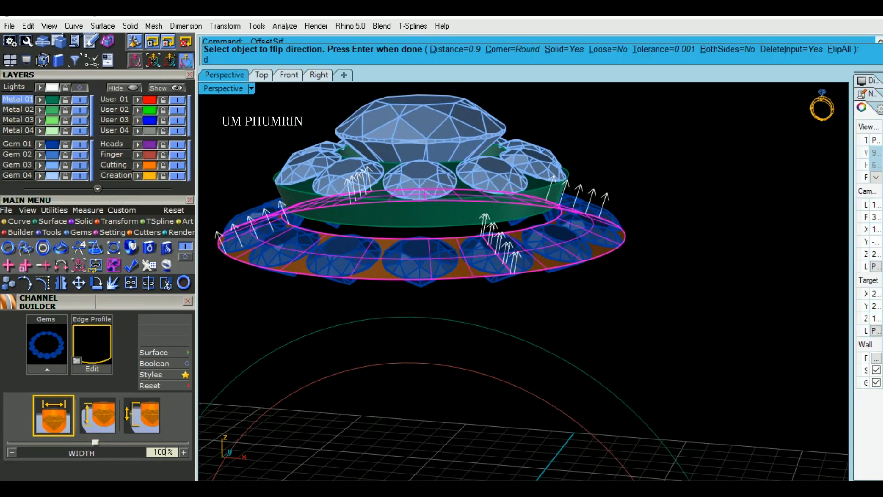
click(569, 291)
right_click(701, 313)
right_drag(702, 317, 595, 285)
click(596, 281)
click(708, 292)
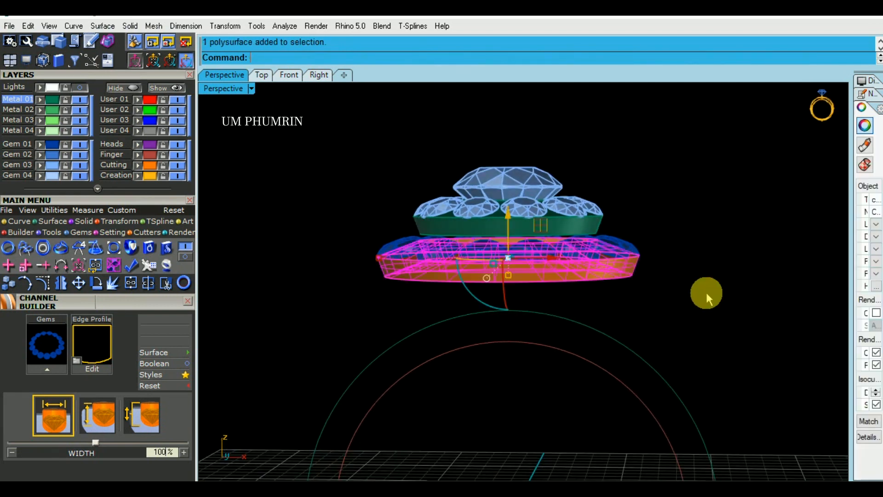
Offset the ring-shaped surface under the lower gems downward into a solid with a distance of 1.2 mm and hide its isocurves.
right_click(707, 293)
right_drag(680, 302, 651, 294)
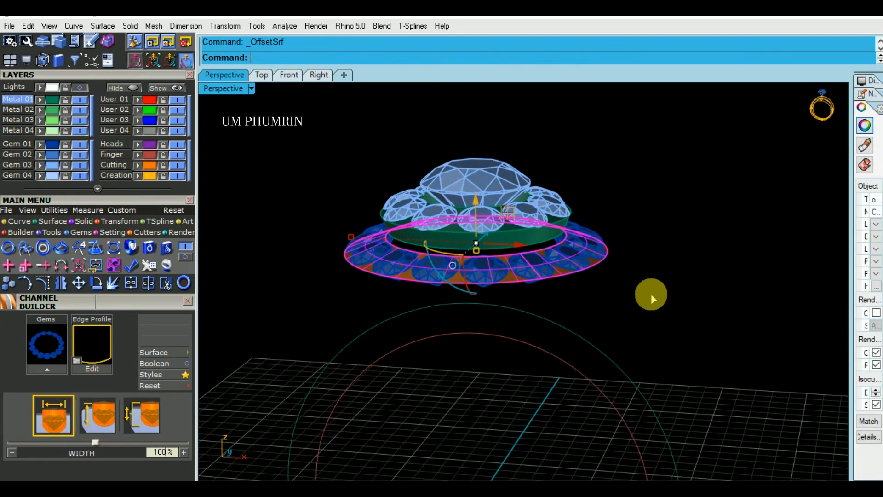
text(f)
key(Return)
text(f)
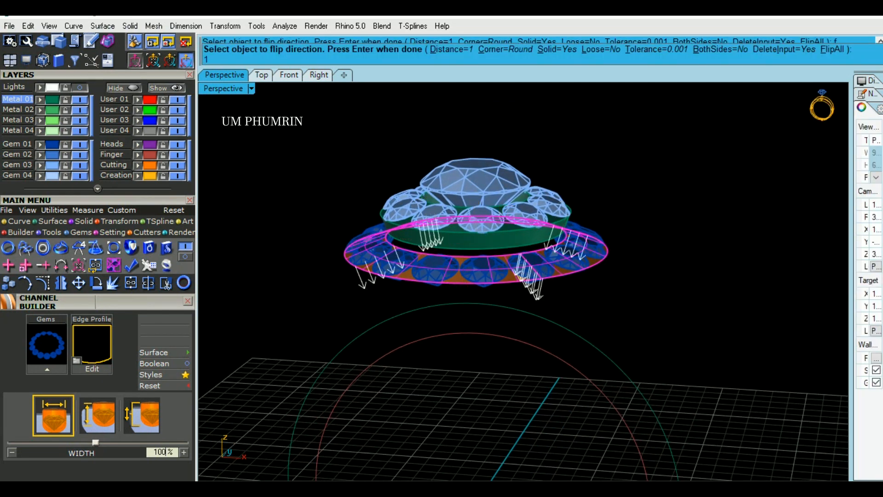
text(.2)
key(Return)
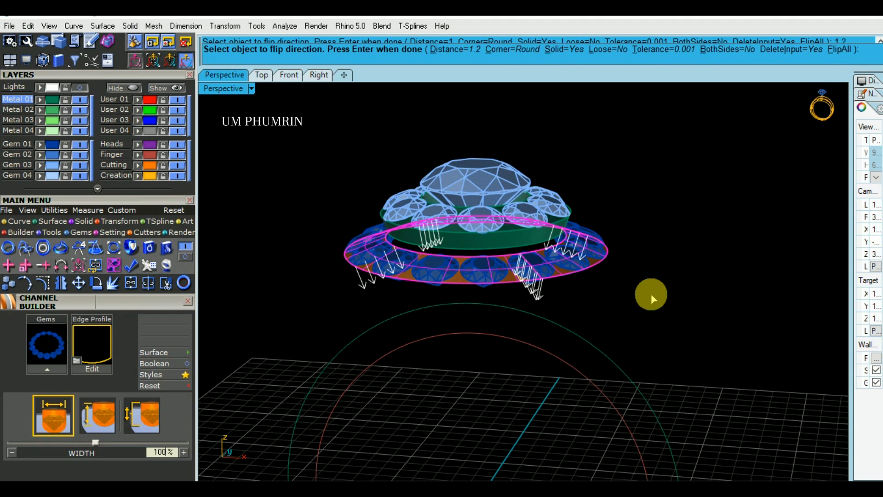
key(Return)
click(529, 292)
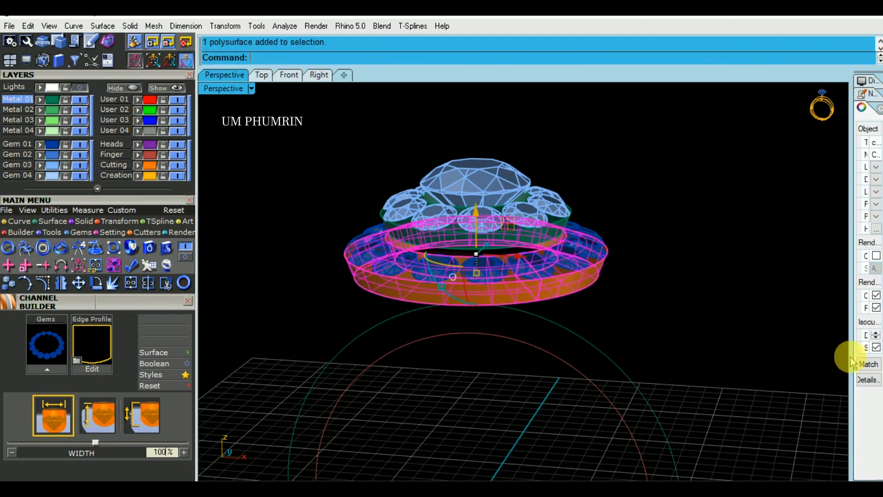
click(877, 405)
Rotate the lower ring solid about the origin in the Top view, turning its diagonal seam onto the X axis.
click(263, 76)
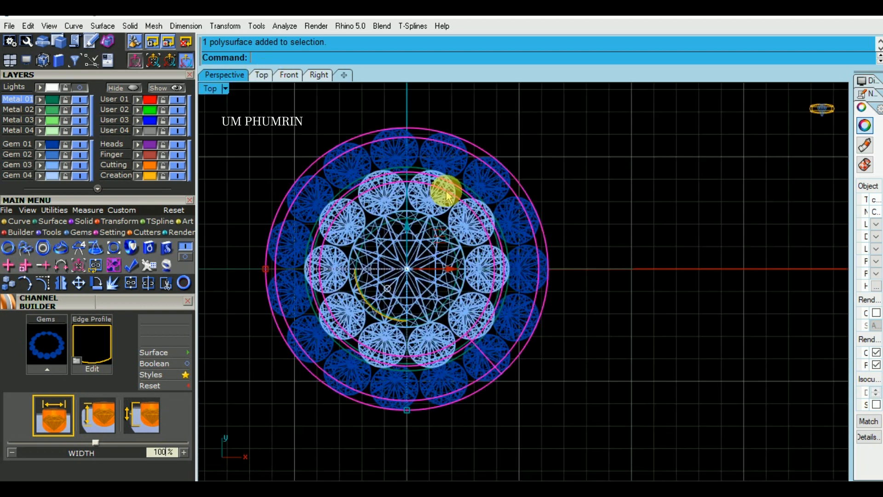
right_drag(510, 289, 519, 249)
key(ctrl+r)
text(0)
key(Return)
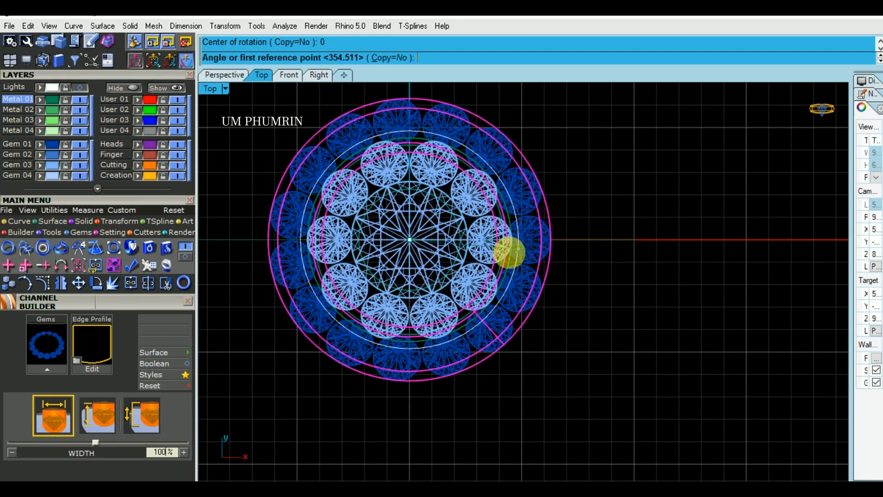
scroll(133, 151, up, 2)
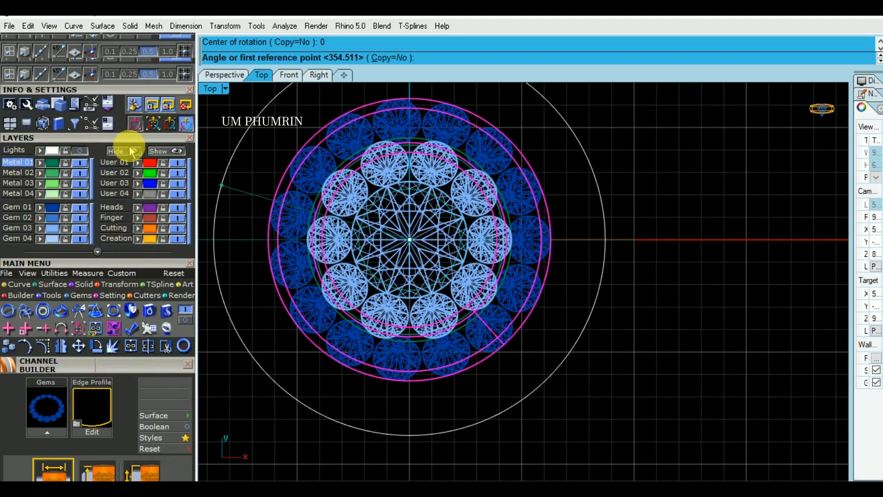
scroll(132, 151, up, 1)
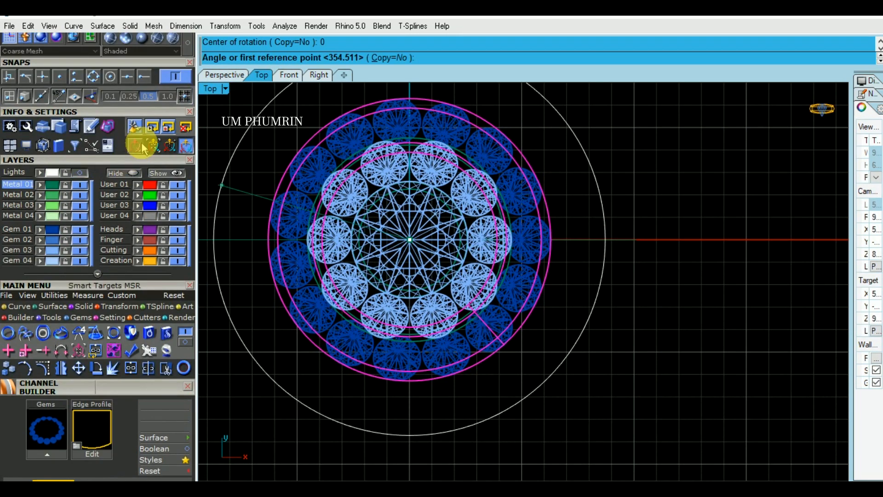
click(505, 346)
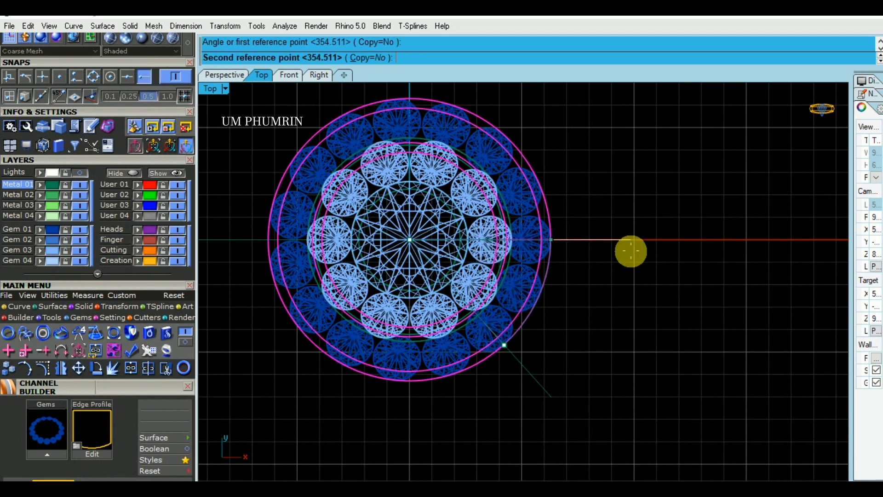
click(606, 303)
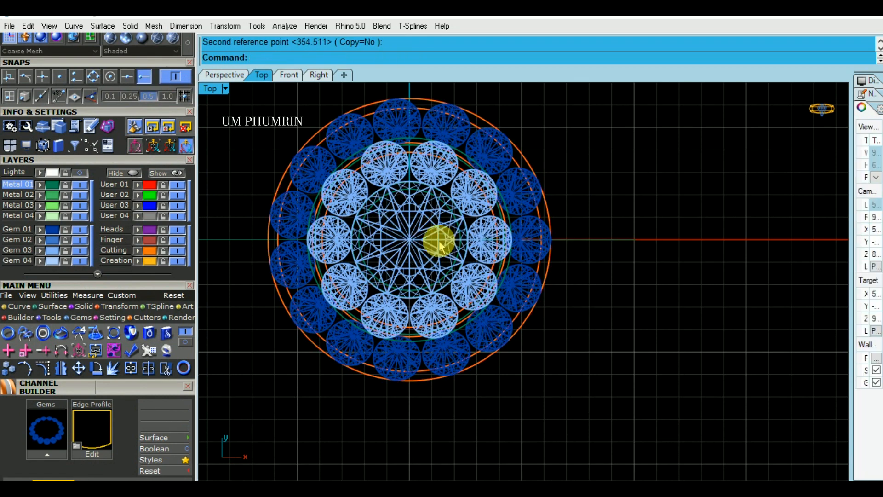
click(232, 74)
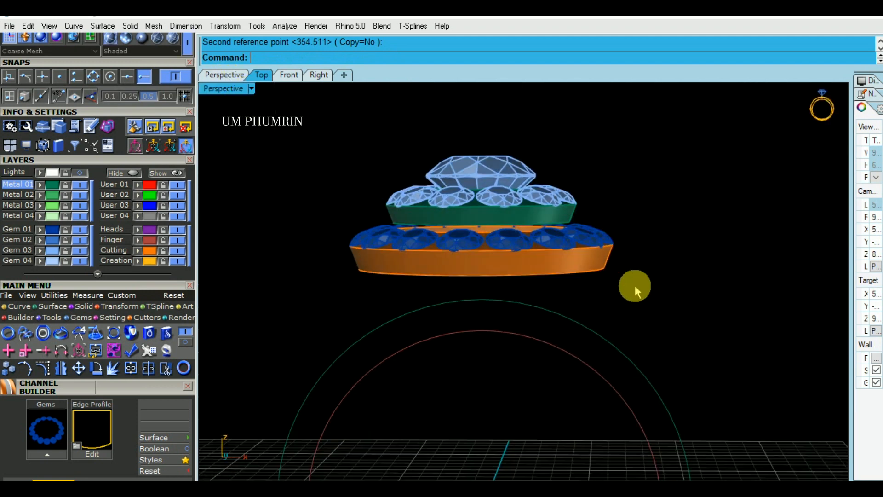
Assign the lower ring solid to the Metal 01 layer and the lower gems to the same layer as the upper gems.
click(575, 266)
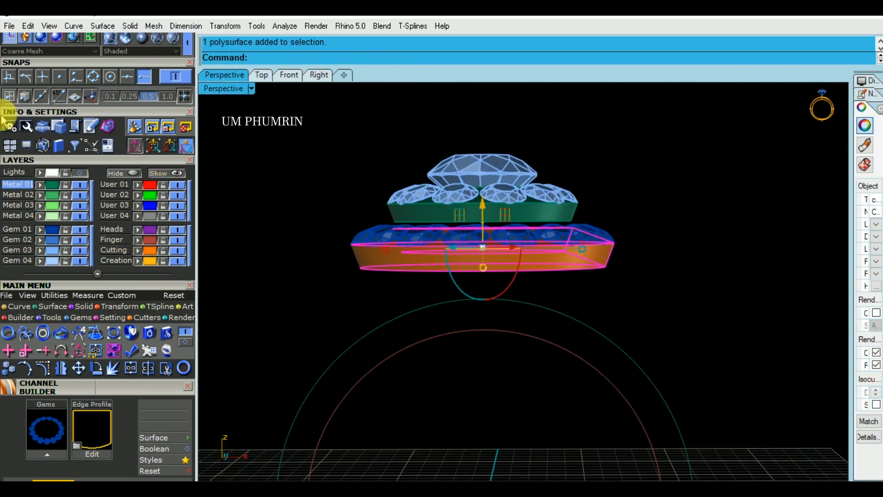
right_drag(286, 154, 523, 223)
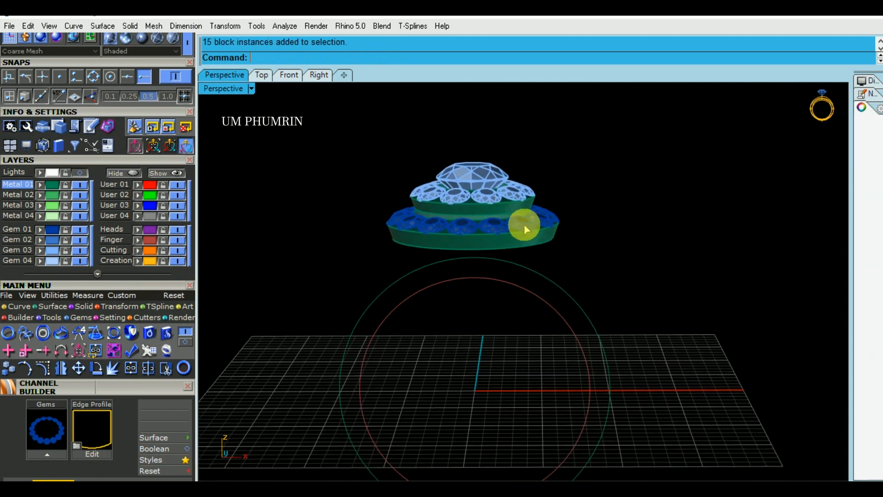
click(84, 237)
key(Escape)
Move the large centre gem slightly down toward the upper ring of gems.
right_drag(475, 237, 543, 228)
scroll(520, 173, up, 5)
click(458, 116)
scroll(453, 134, up, 3)
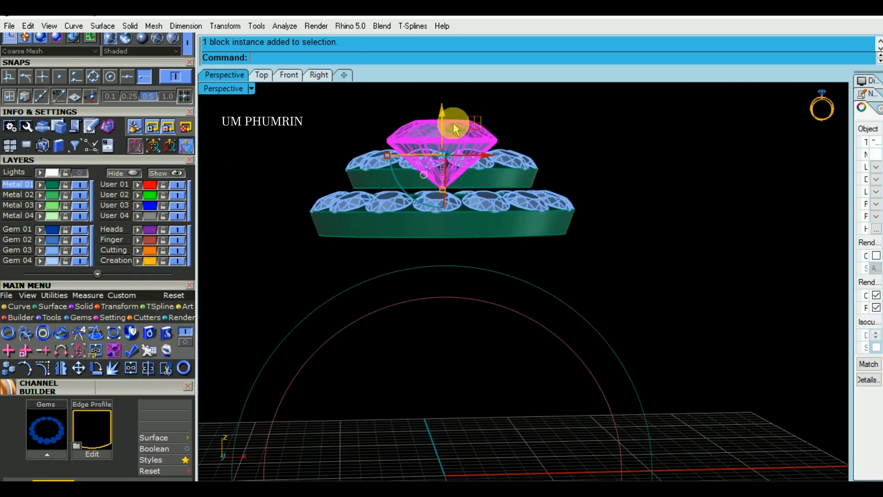
click(455, 122)
click(623, 170)
right_drag(622, 170, 481, 154)
click(483, 147)
click(488, 127)
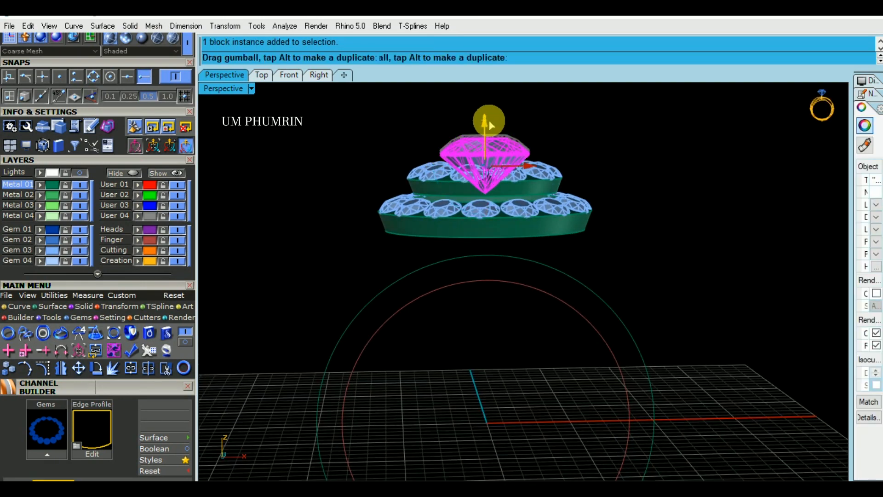
click(623, 158)
right_drag(623, 158, 662, 198)
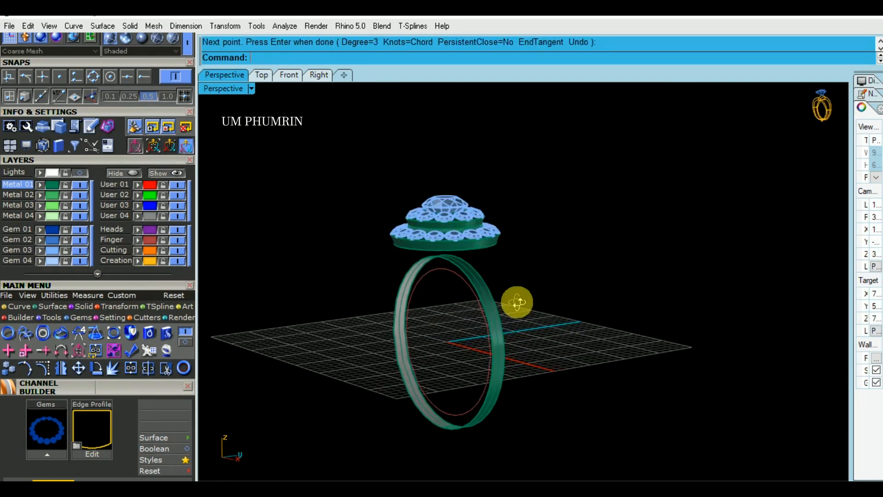
Draw an interpolated curve in the Right view from the band's side edge, bulging outward and ending on the centreline beneath the lower gems.
mouse_move(517, 302)
right_down()
mouse_move(497, 239)
mouse_move(500, 211)
right_up()
click(328, 75)
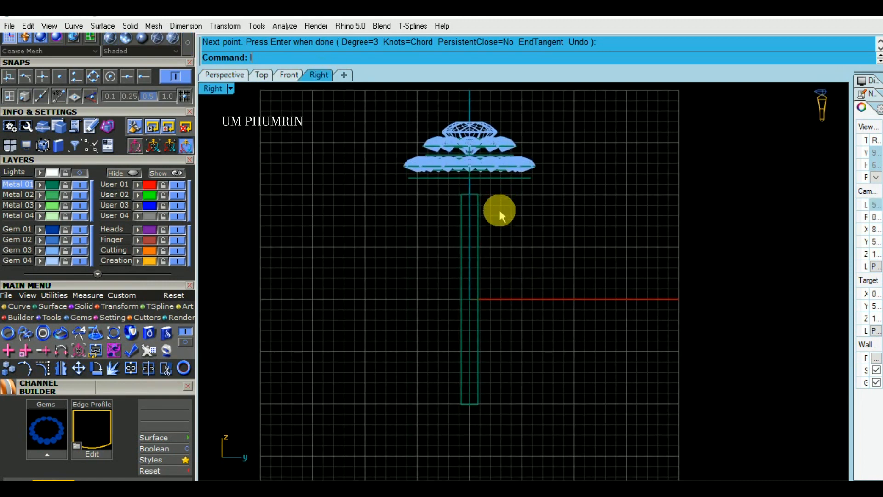
key(Return)
scroll(482, 247, up, 1)
click(478, 337)
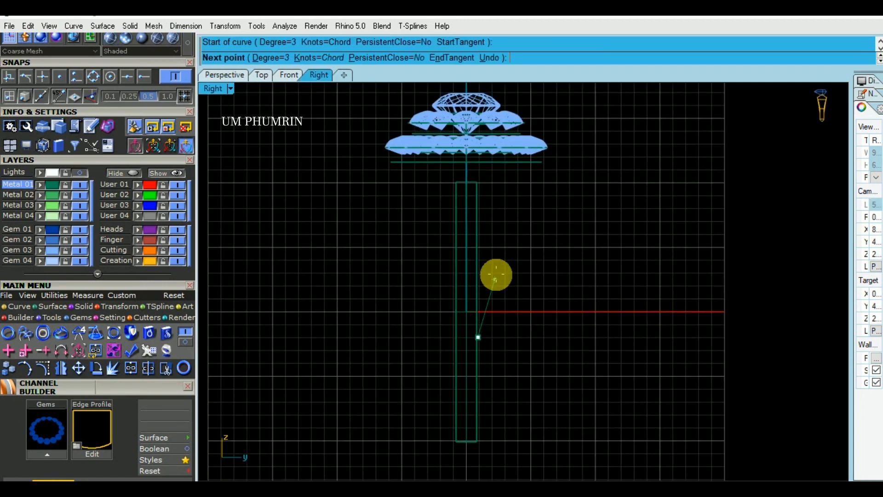
click(497, 273)
click(512, 198)
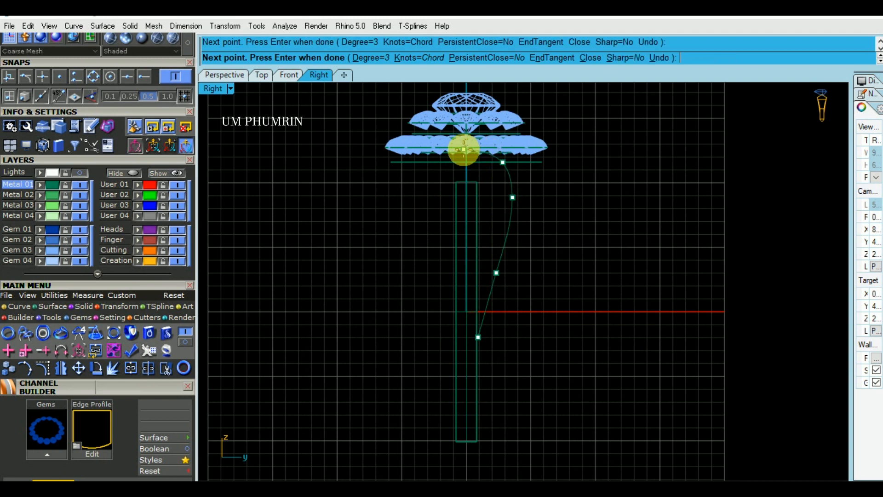
key(Return)
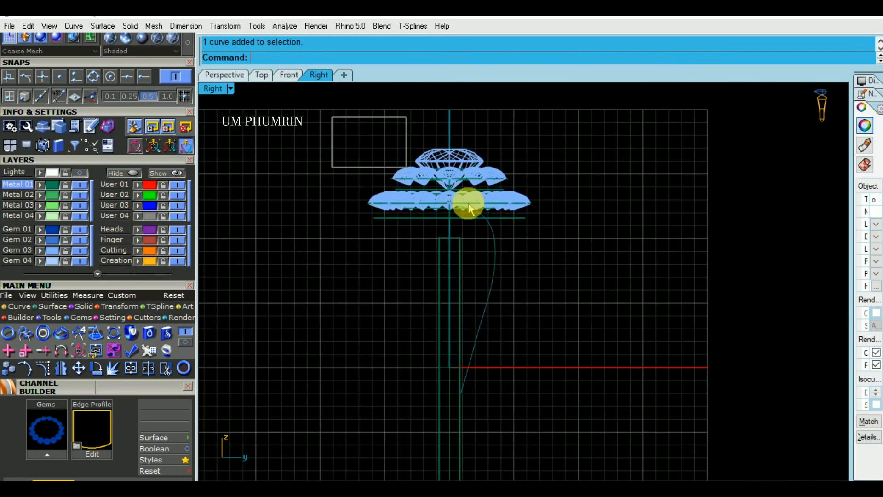
Lock everything in the model except the newly drawn support curve.
key(ctrl+a)
click(261, 75)
click(289, 74)
right_drag(453, 230, 382, 208)
scroll(386, 210, down, 4)
click(573, 250)
scroll(525, 240, down, 4)
right_drag(517, 243, 503, 262)
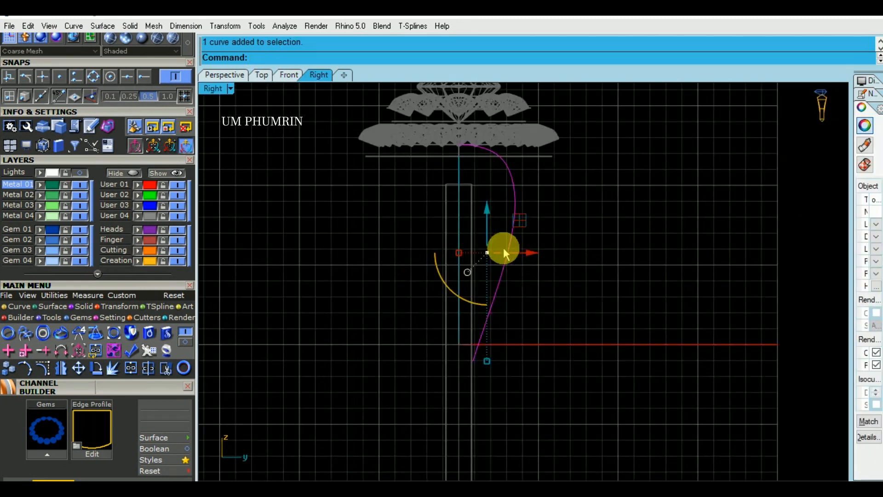
Mirror a copy of the support curve across the vertical centreline in the Right view.
right_drag(505, 253, 532, 291)
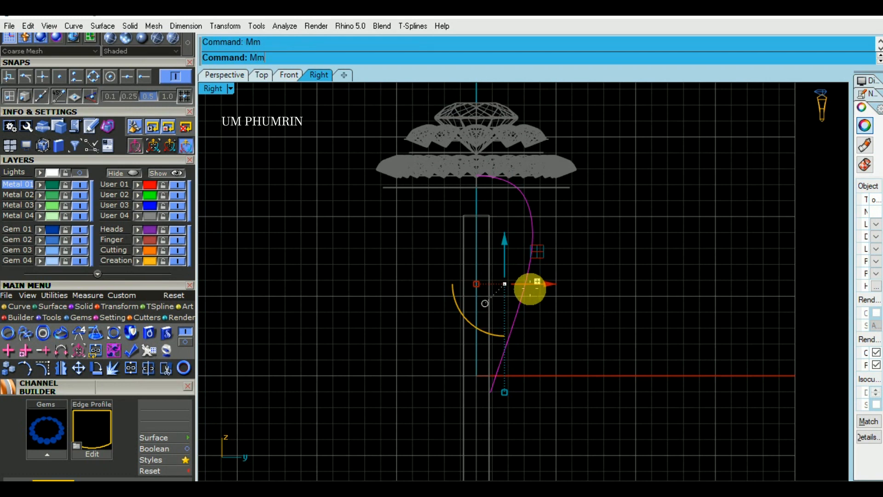
key(Return)
click(477, 375)
click(493, 442)
scroll(548, 322, down, 3)
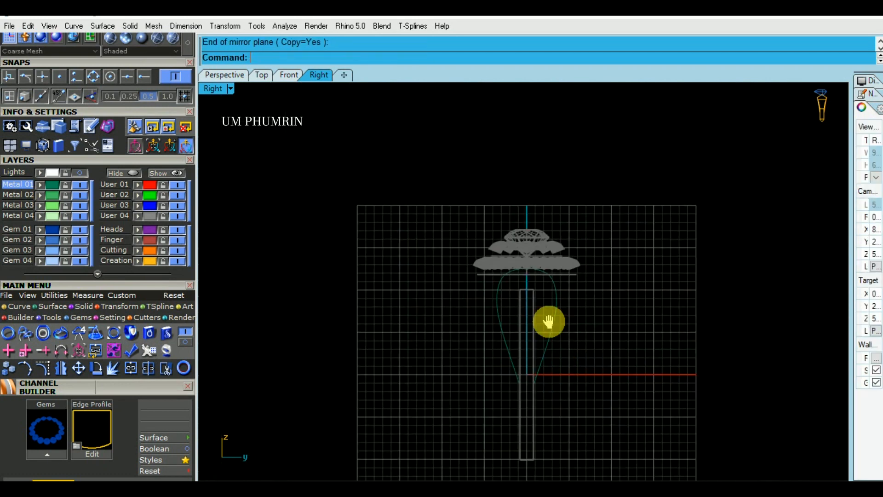
Examine the original support curve's alignment in the Top, Front and Right views.
right_drag(549, 322, 541, 310)
drag(568, 270, 508, 244)
scroll(508, 244, up, 2)
click(262, 75)
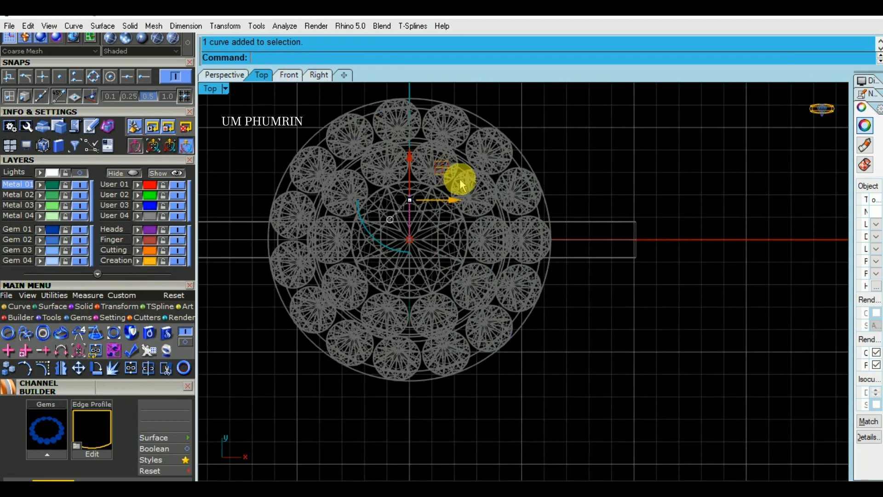
click(288, 75)
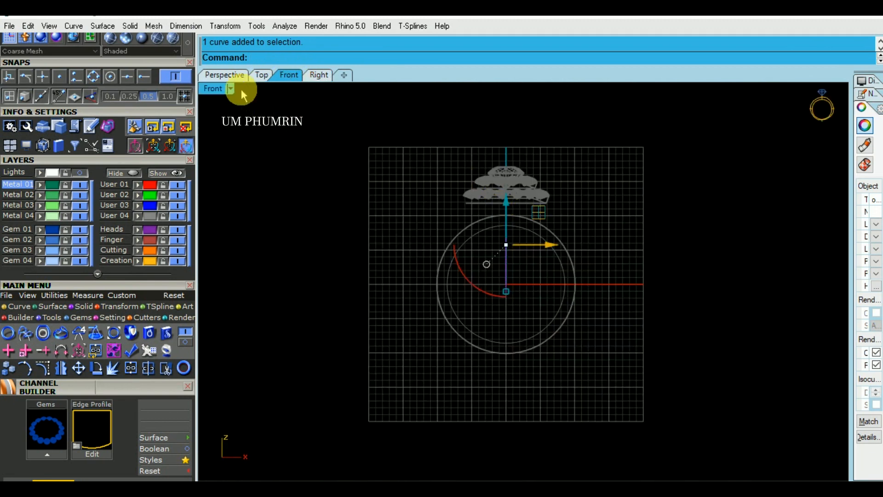
click(230, 75)
click(319, 75)
scroll(489, 236, up, 5)
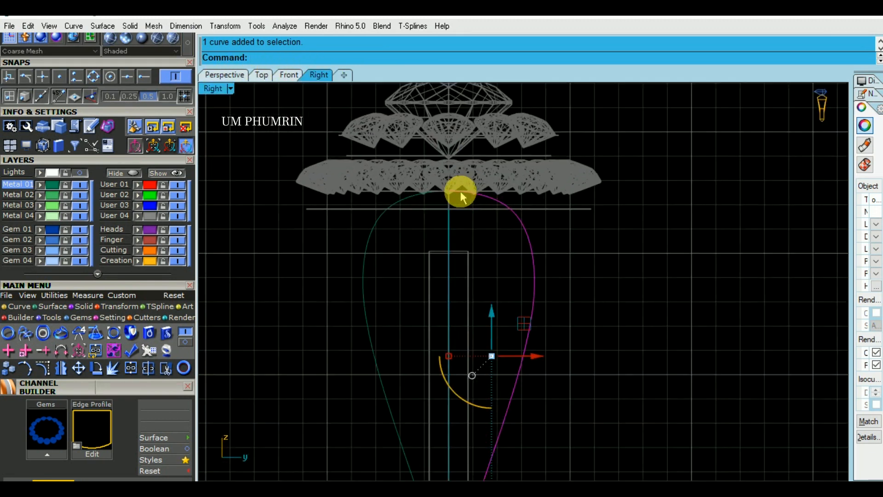
Remove the mirrored copy of the support curve, keeping only the original.
scroll(405, 208, down, 2)
right_drag(431, 221, 426, 168)
text(d)
key(Return)
click(532, 171)
scroll(497, 252, down, 2)
right_drag(511, 237, 523, 253)
Place a profile on the support curve with Profile Placer and position it at the curve's upper end under the gems.
click(233, 74)
scroll(477, 231, up, 3)
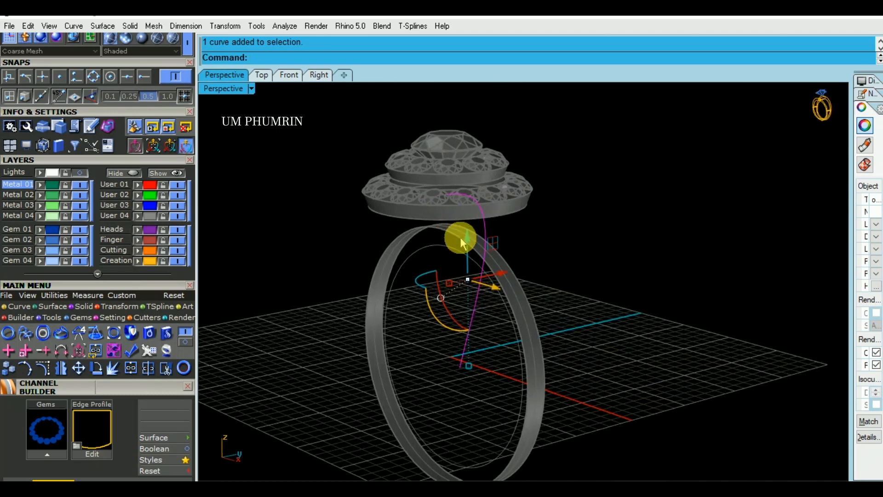
middle_click(461, 243)
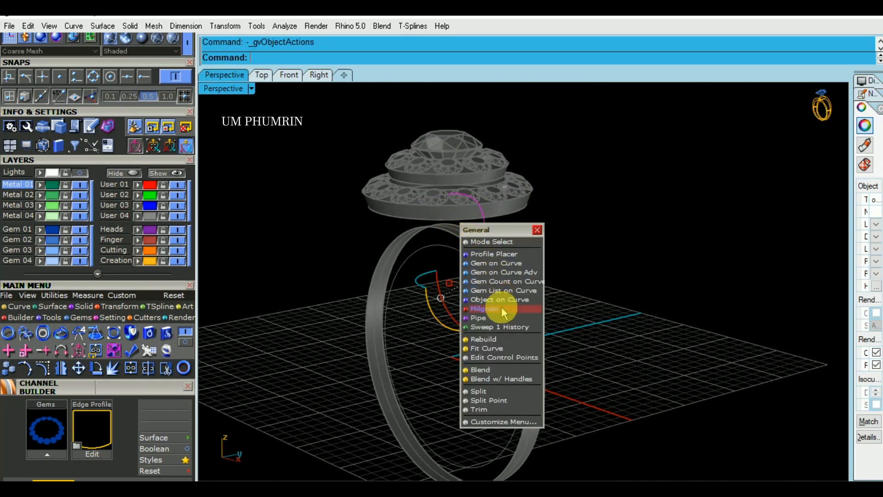
click(515, 256)
right_drag(512, 256, 507, 321)
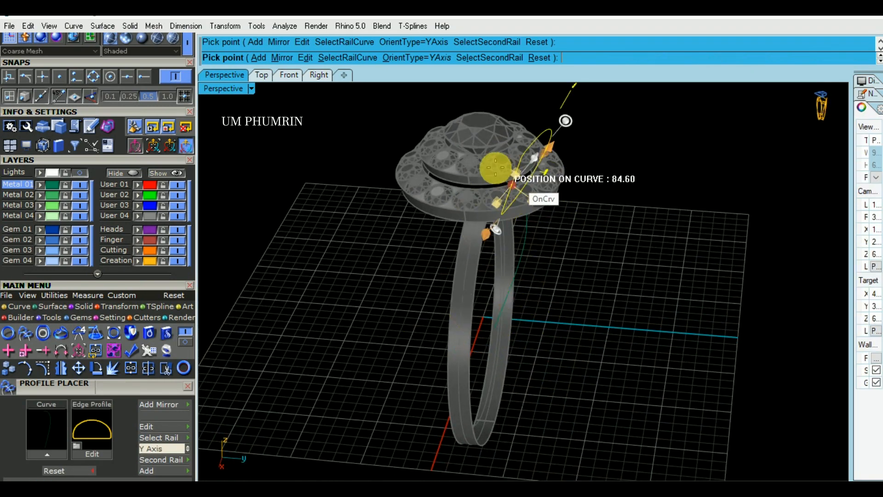
right_drag(575, 246, 354, 265)
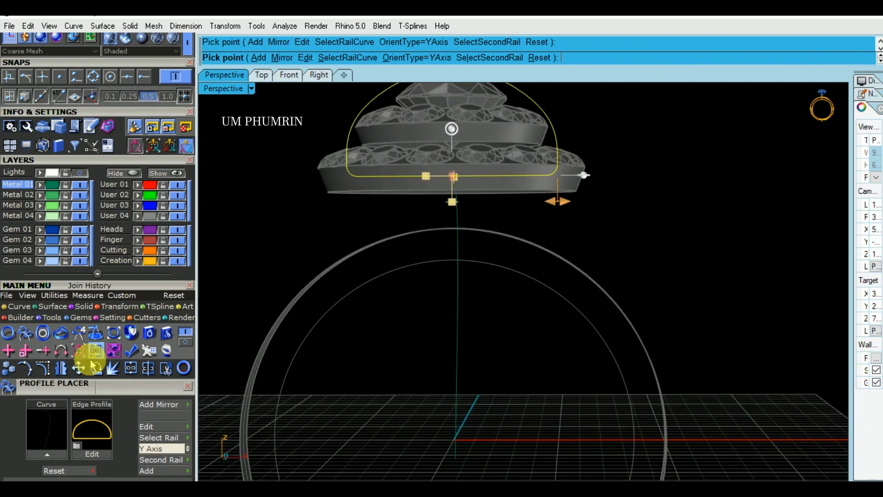
Change the placed profile to the rectangular shape profileplacer_09.
click(94, 421)
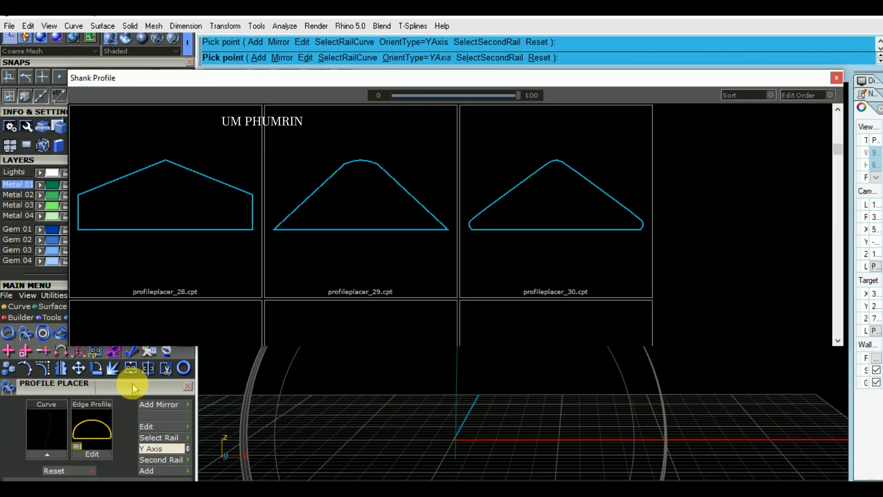
scroll(460, 258, down, 3)
scroll(469, 247, up, 6)
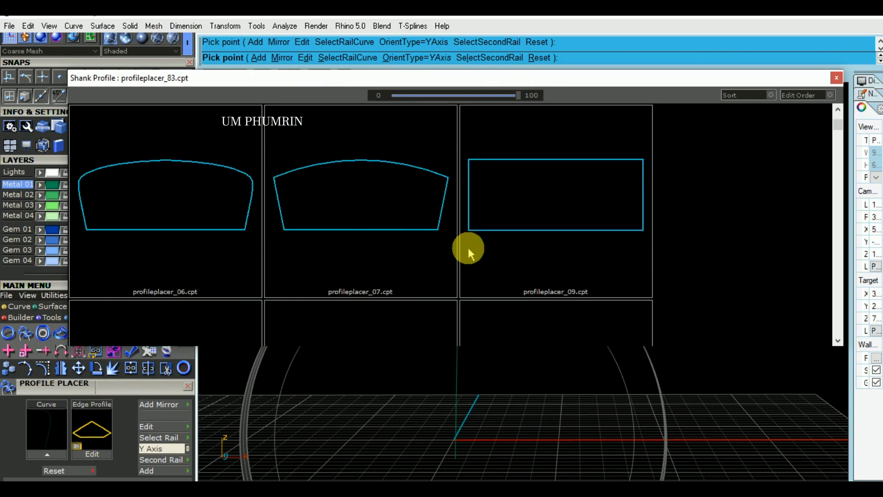
click(503, 207)
Roll the rectangular profile to -90° at the upper end of the support curve.
right_drag(676, 282, 509, 212)
drag(451, 128, 410, 242)
drag(380, 211, 375, 180)
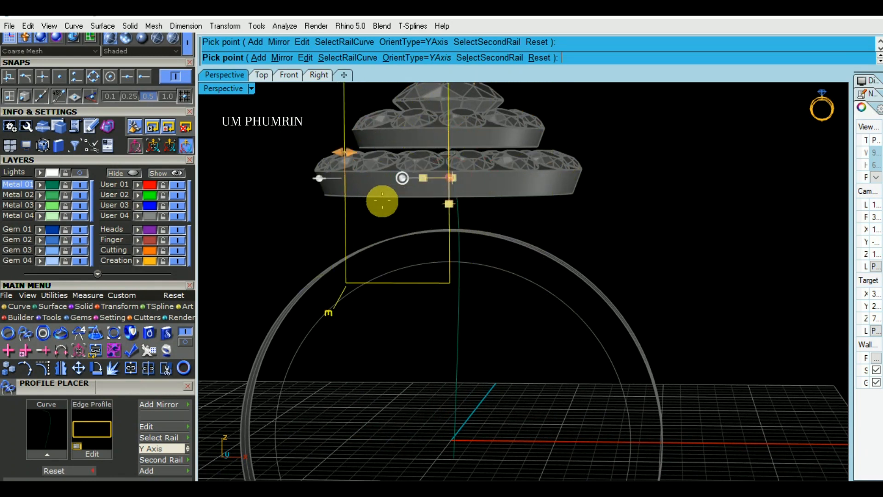
Set the rectangular profile's width to 1.6 mm.
right_drag(296, 241, 374, 260)
scroll(140, 205, down, 3)
scroll(140, 205, down, 2)
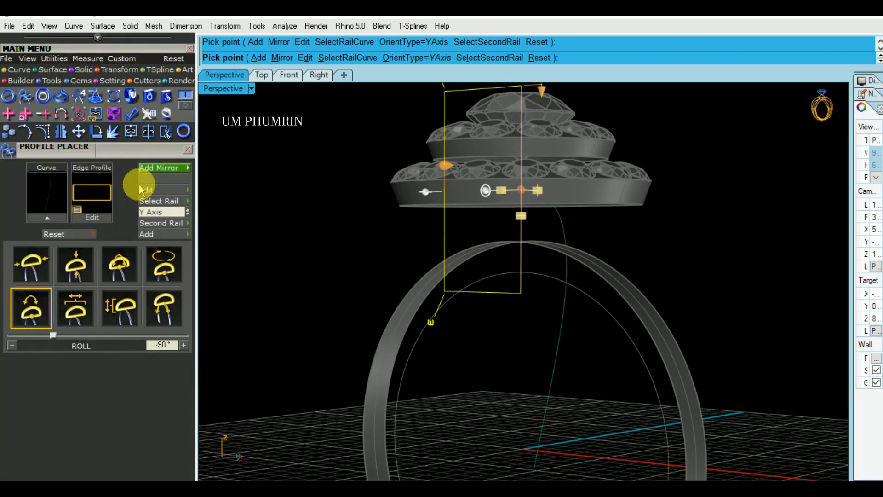
click(32, 265)
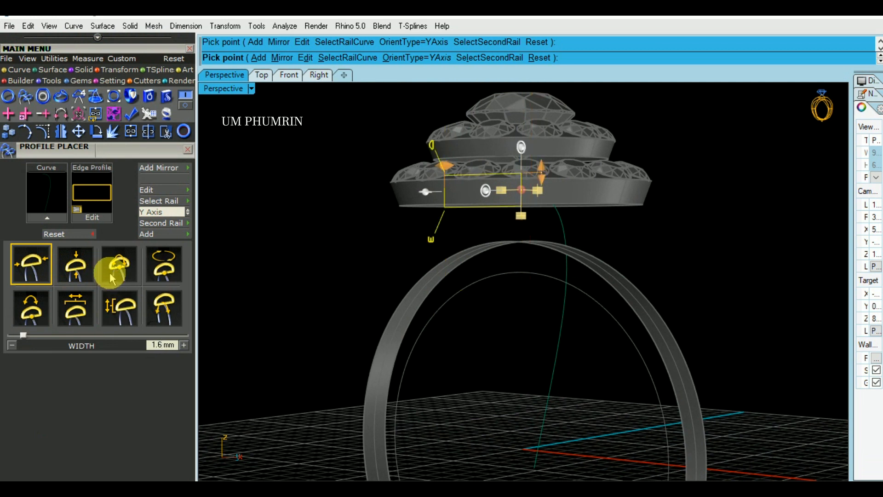
Set the rectangular profile's height to 1.1 mm and leave Profile Placer.
click(85, 266)
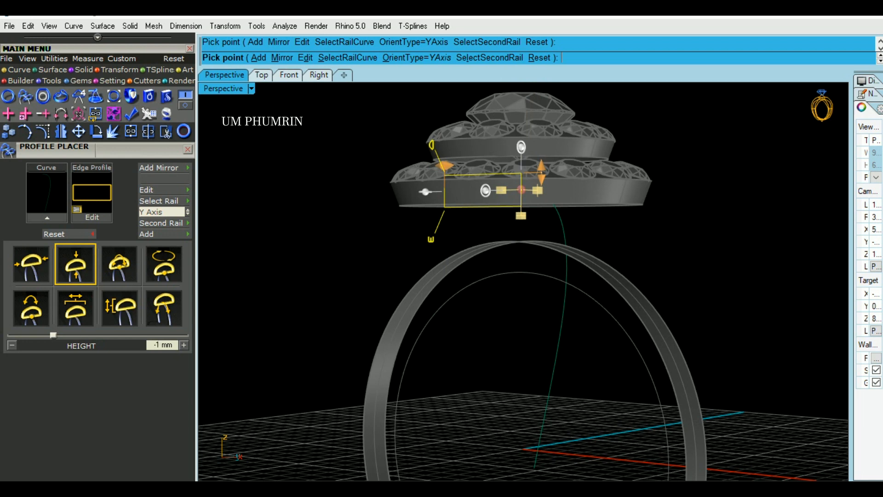
right_drag(463, 241, 533, 184)
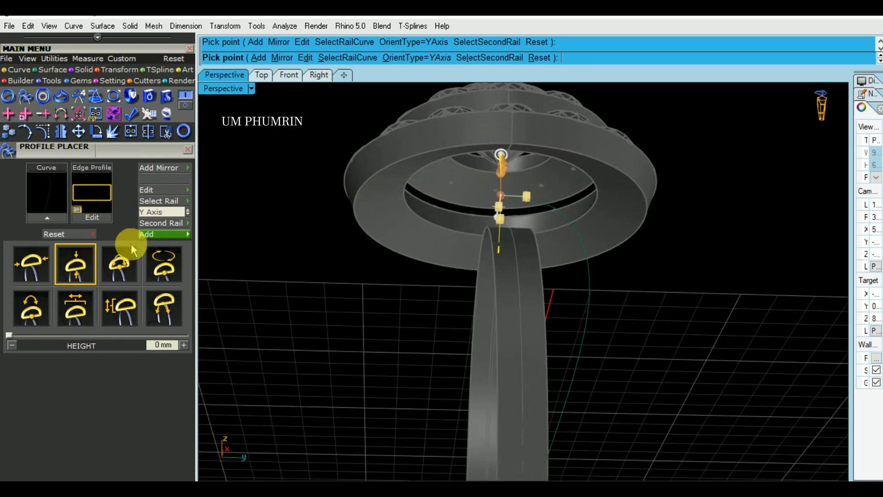
click(78, 273)
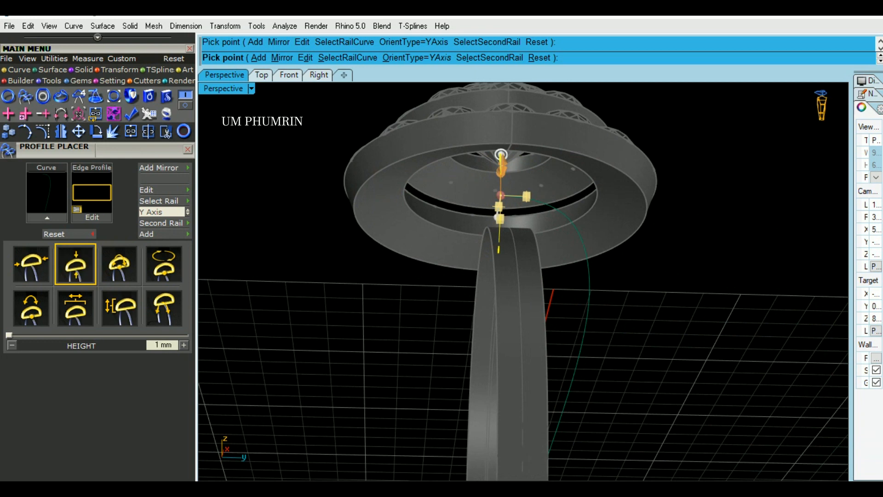
right_drag(479, 263, 625, 295)
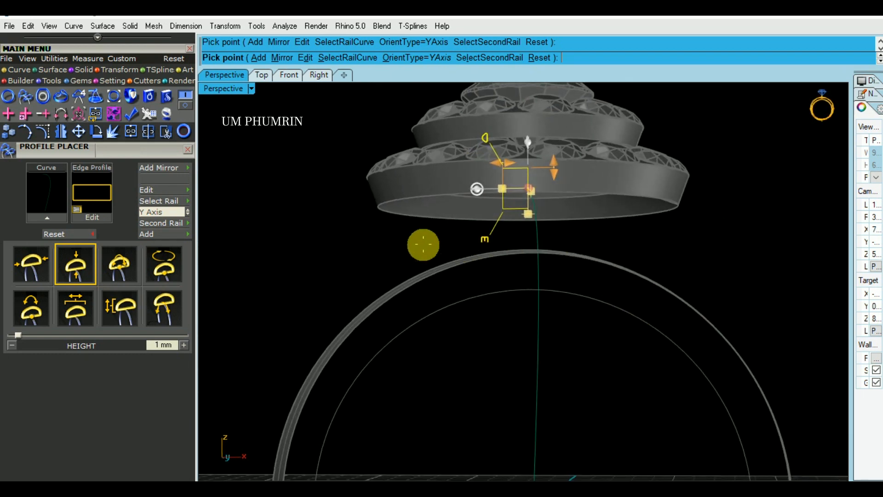
click(69, 271)
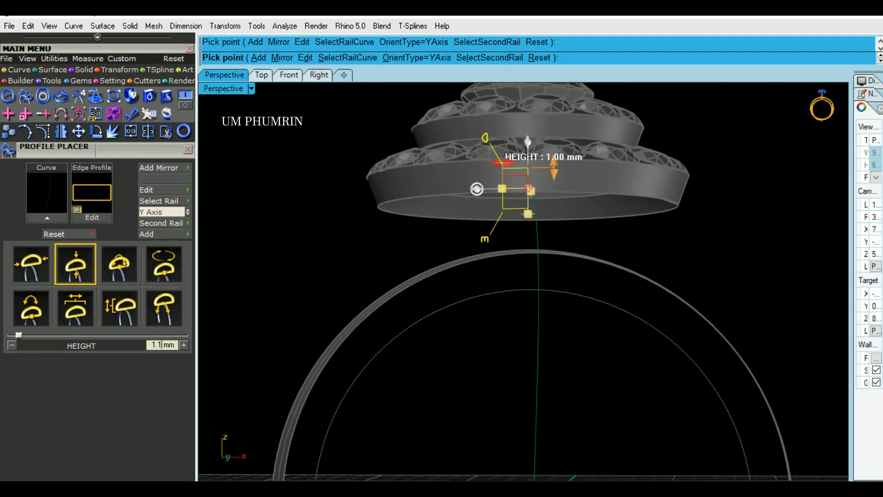
click(28, 269)
right_drag(502, 230, 608, 230)
key(Escape)
Move the support curve and its profile horizontally in the front view to the outer edge of the lower gem ring.
click(544, 249)
key(ctrl+a)
click(283, 75)
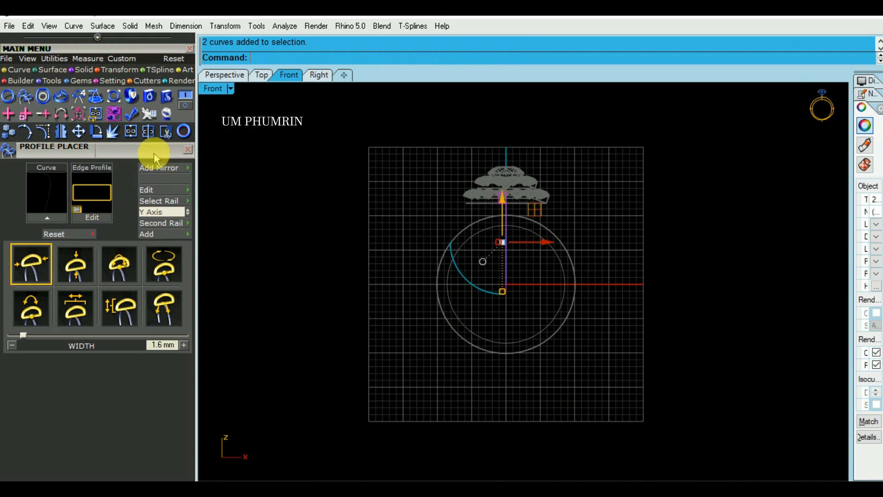
drag(144, 149, 136, 267)
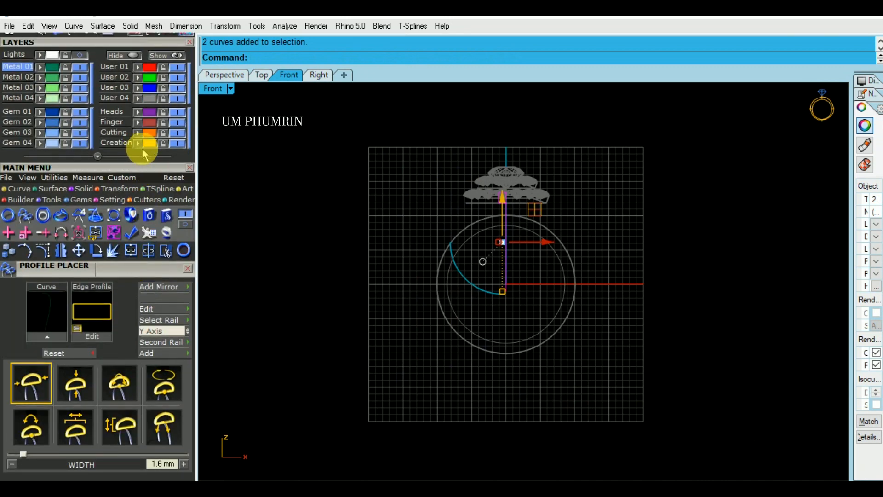
scroll(520, 241, up, 4)
drag(522, 244, 597, 254)
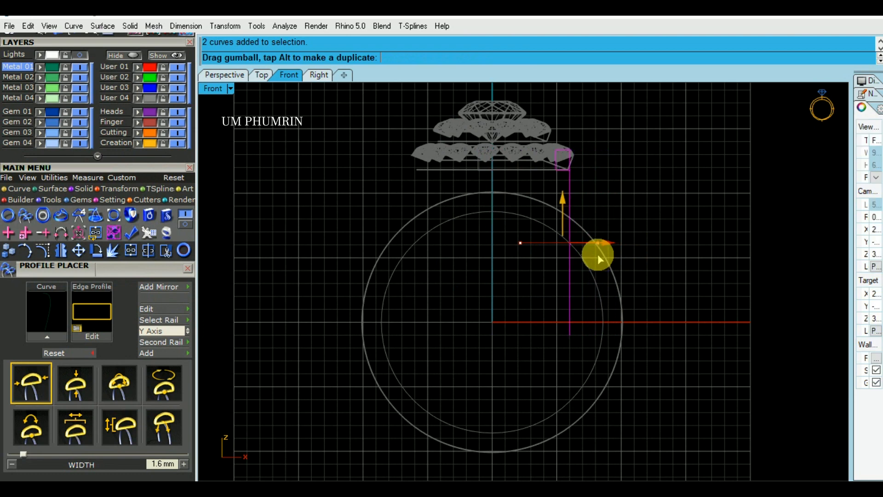
key(Escape)
Rebuild the support curve with 9 points and degree 3, deleting the input.
click(569, 291)
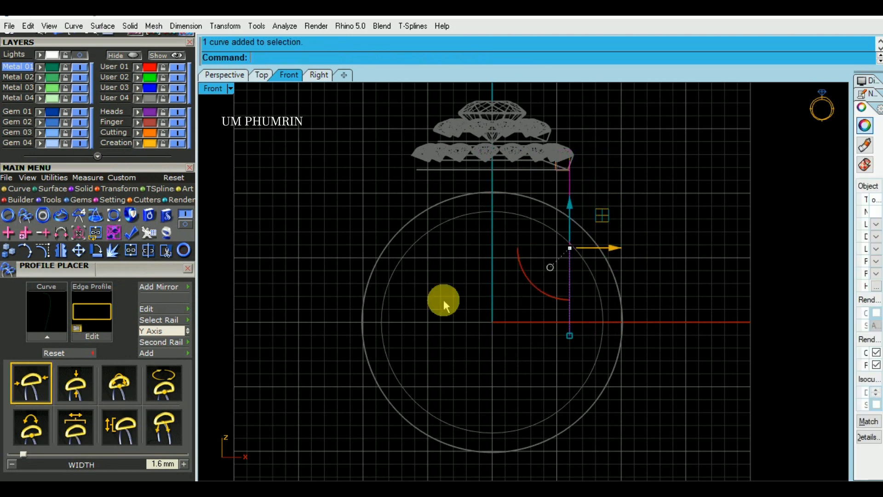
key(F10)
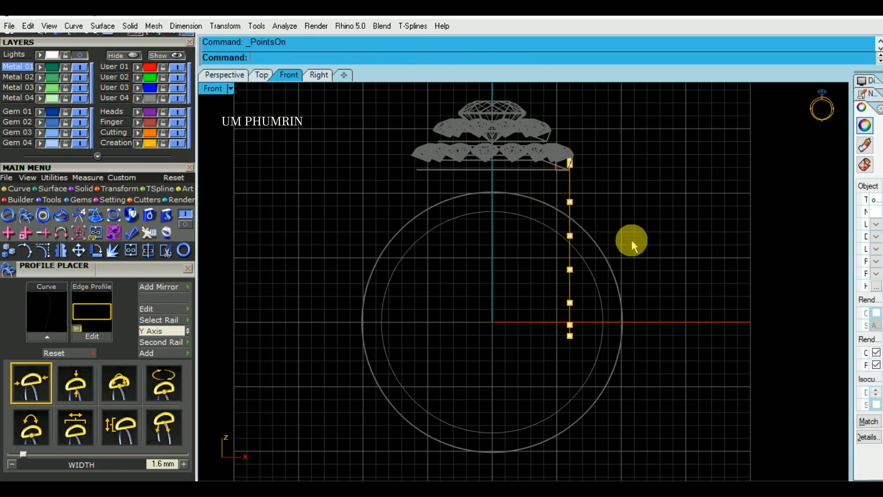
scroll(631, 239, up, 3)
click(535, 283)
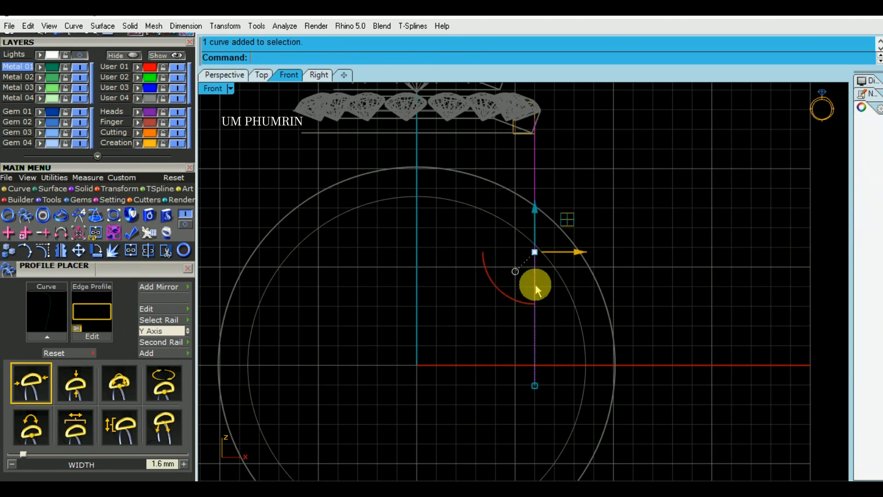
text(Rebuild)
key(Return)
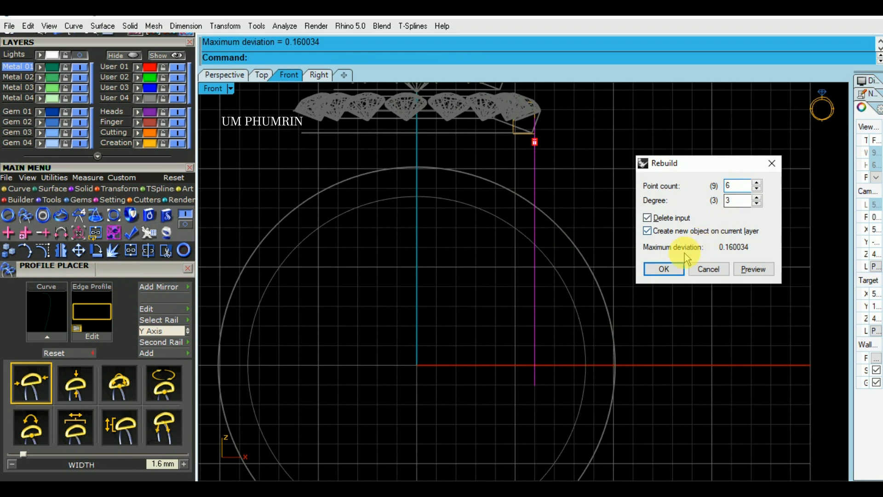
click(317, 74)
click(742, 184)
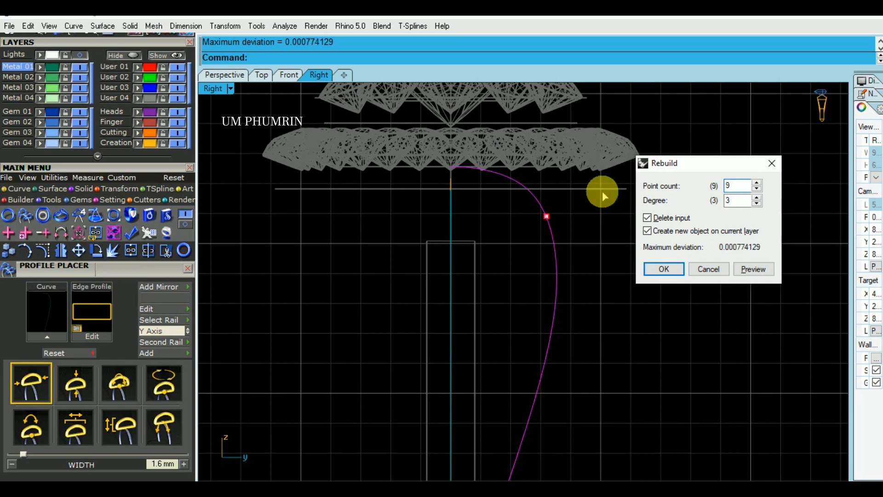
key(Return)
Turn on the support curve's control points and shift the lower ones outward onto the band's outer edge in the front view.
click(289, 75)
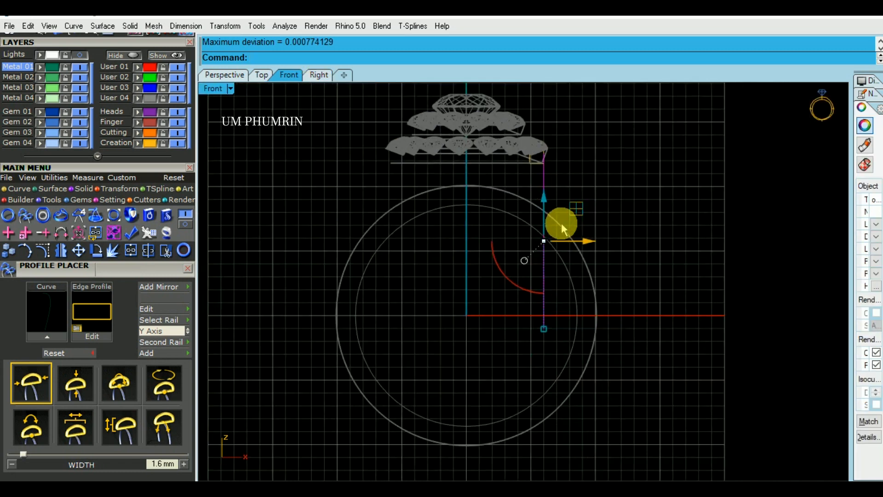
right_drag(561, 222, 489, 237)
click(43, 251)
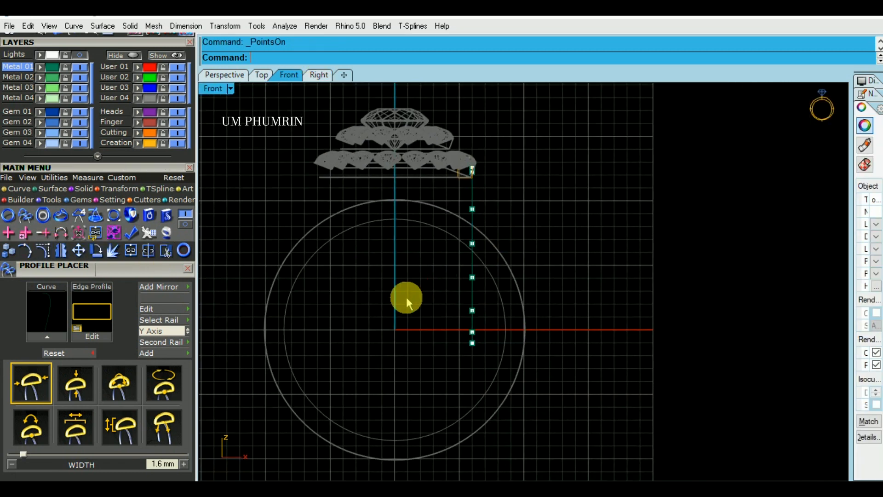
scroll(404, 298, up, 2)
scroll(513, 342, up, 4)
drag(405, 297, 616, 321)
drag(384, 217, 569, 255)
drag(515, 231, 598, 241)
Move the control points between the band and the gem ring outward so the curve's upper part slants down to the band.
right_drag(609, 264, 613, 305)
drag(437, 190, 571, 214)
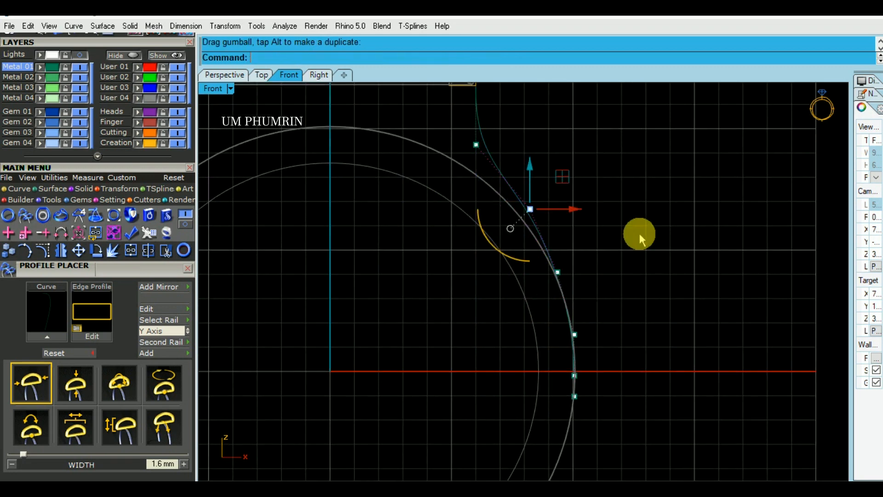
click(639, 234)
right_drag(565, 230, 568, 309)
drag(454, 188, 546, 225)
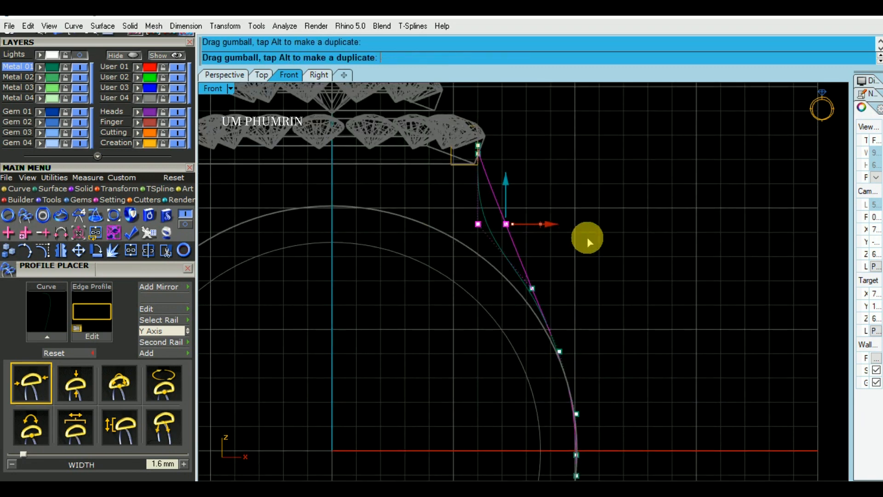
click(574, 234)
Nudge the control point just above the band's horizontal axis outward to the band's outer edge.
scroll(575, 235, down, 2)
right_drag(577, 316, 487, 180)
scroll(508, 259, up, 8)
scroll(489, 290, up, 4)
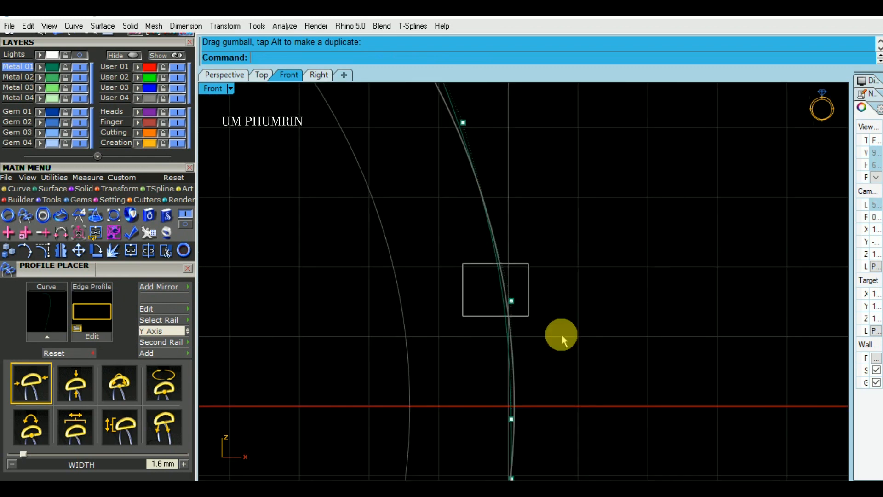
drag(488, 288, 536, 323)
scroll(536, 324, up, 4)
drag(538, 290, 546, 291)
click(571, 332)
Nudge the control point just below the band's horizontal axis outward to follow the band's outer edge.
scroll(571, 332, down, 1)
right_drag(539, 399, 492, 243)
scroll(487, 257, up, 2)
drag(387, 243, 508, 331)
scroll(476, 312, up, 2)
drag(481, 295, 491, 295)
click(548, 315)
Pull the support curve's bottom end point inward onto the band's outer edge.
right_drag(448, 445, 454, 308)
scroll(455, 309, up, 4)
drag(432, 324, 482, 341)
scroll(456, 354, up, 4)
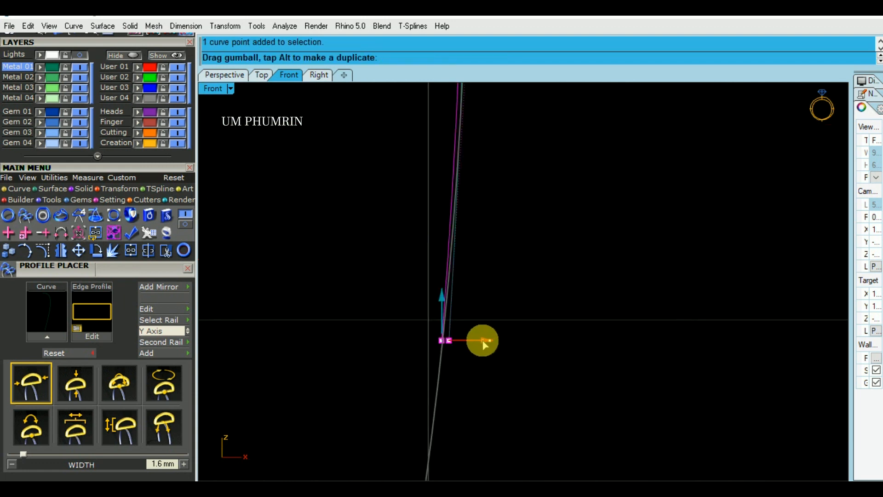
drag(483, 341, 483, 340)
click(547, 314)
Shift a control point above the bottom end point slightly outward so the curve hugs the band's edge.
scroll(531, 283, down, 7)
right_drag(502, 253, 486, 345)
drag(416, 198, 545, 281)
scroll(509, 239, up, 4)
scroll(498, 223, up, 4)
drag(497, 223, 502, 222)
click(584, 259)
Move the second control point from the curve's top outward, away from the profile.
scroll(535, 237, down, 4)
scroll(533, 236, down, 8)
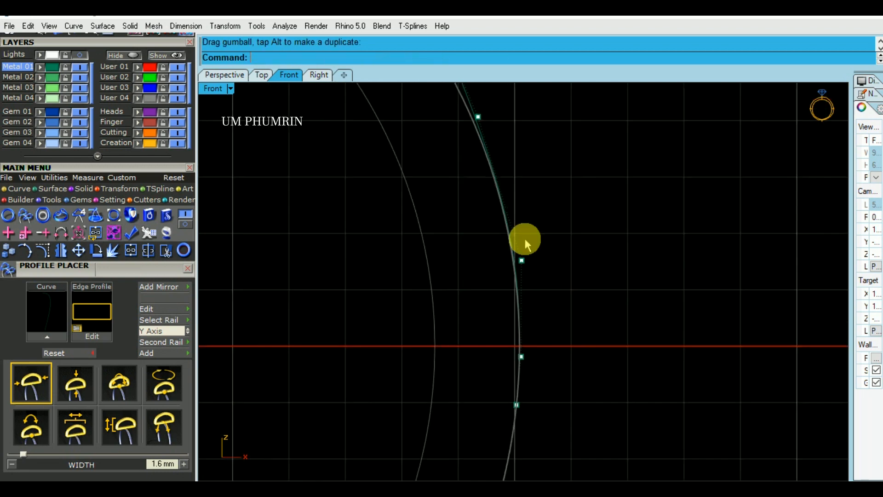
right_drag(501, 310, 492, 349)
scroll(418, 205, up, 6)
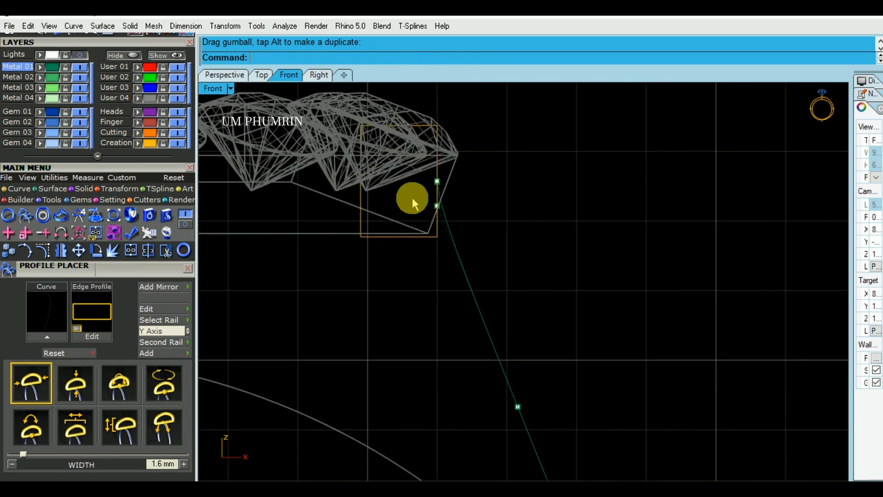
click(407, 195)
drag(450, 192, 478, 192)
click(521, 248)
Move the third control point from the curve's top outward to even out the upper slant.
scroll(521, 247, down, 4)
right_drag(479, 235, 424, 133)
drag(457, 252, 588, 453)
drag(528, 358, 553, 358)
click(607, 376)
Move the mid-curve control points slightly outward to smooth the support curve between the gem ring and the band.
scroll(607, 376, down, 6)
right_drag(533, 324, 409, 202)
scroll(409, 203, down, 4)
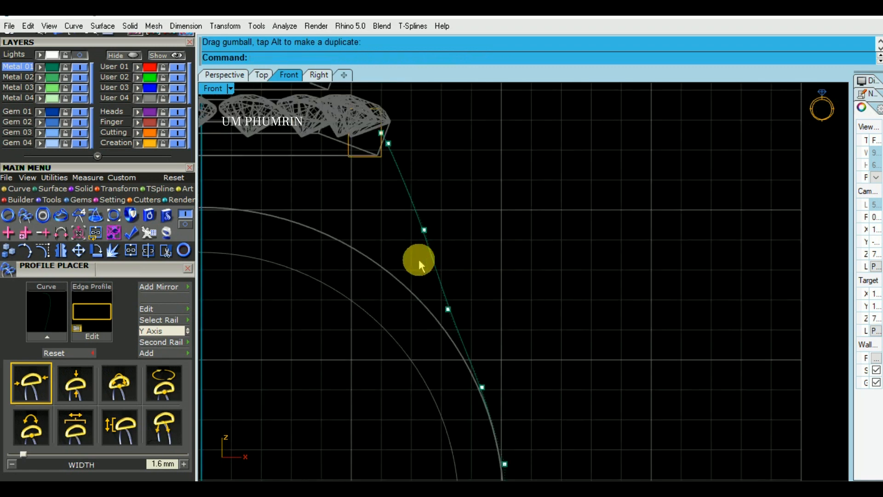
click(448, 309)
drag(490, 313, 498, 313)
click(531, 327)
scroll(532, 327, down, 4)
right_drag(524, 297, 518, 257)
scroll(469, 313, up, 4)
scroll(534, 339, up, 2)
drag(532, 328, 537, 327)
click(610, 349)
Reopen the rectangular profile in Profile Placer and roll it about -25° to match the slant of the support curve.
scroll(584, 309, down, 4)
scroll(581, 303, down, 3)
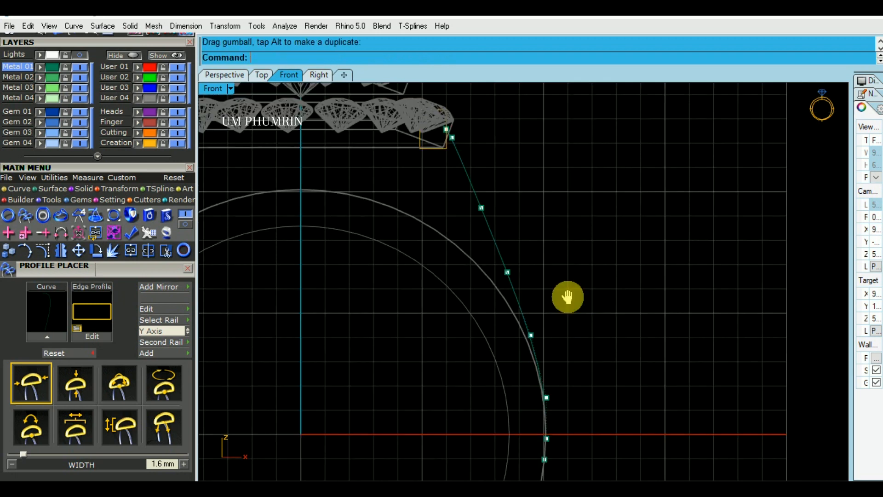
right_drag(553, 304, 523, 255)
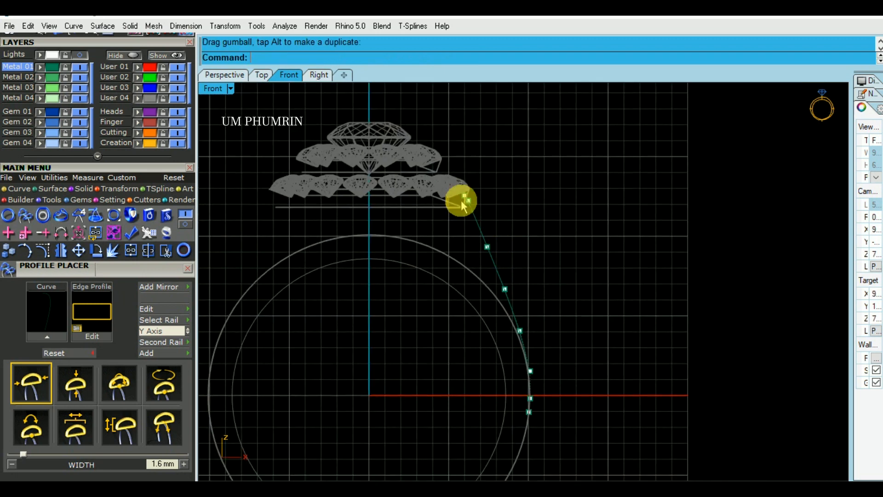
scroll(469, 190, up, 5)
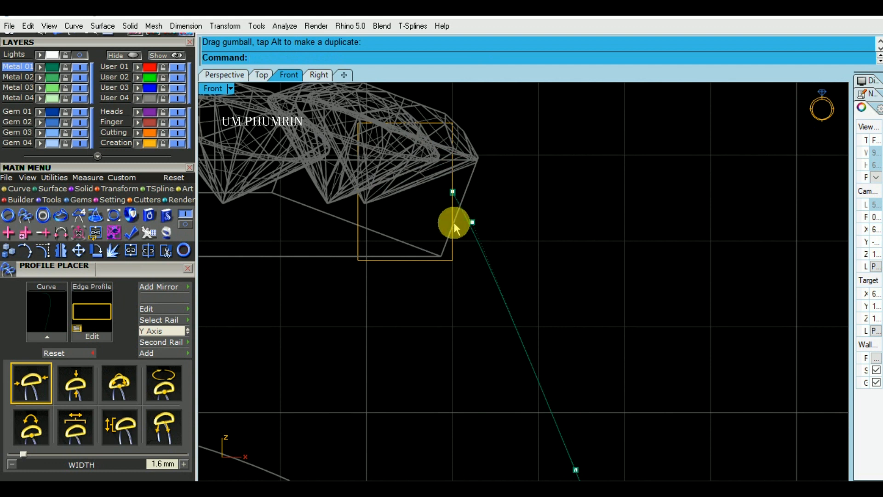
click(453, 223)
text(Aa)
key(Return)
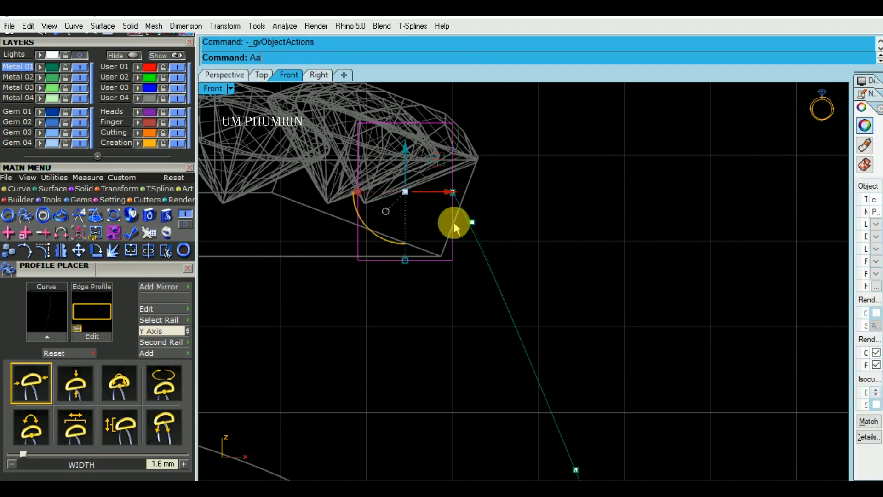
click(472, 238)
drag(341, 192, 350, 239)
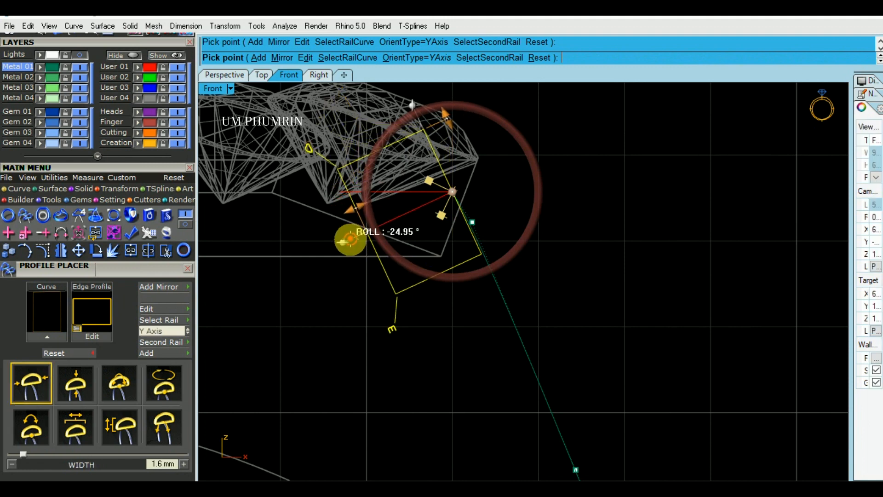
key(Return)
Nudge the second control point from the curve's top to line up with the rolled profile's edge, and hide the points.
click(472, 222)
scroll(502, 220, up, 2)
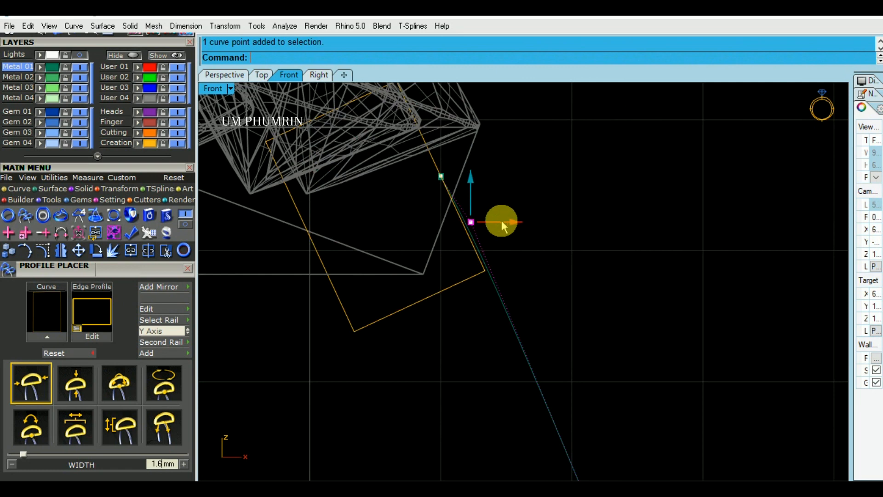
drag(500, 221, 500, 221)
click(614, 270)
scroll(614, 270, down, 14)
key(Escape)
Sweep the rectangular profile along the support curve with Flip set to Yes.
right_drag(592, 269, 537, 251)
click(479, 226)
click(224, 75)
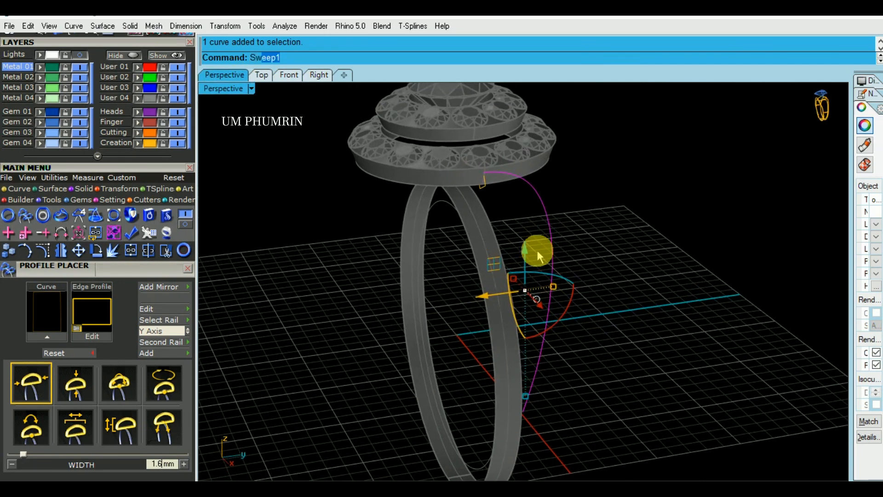
key(Return)
click(275, 57)
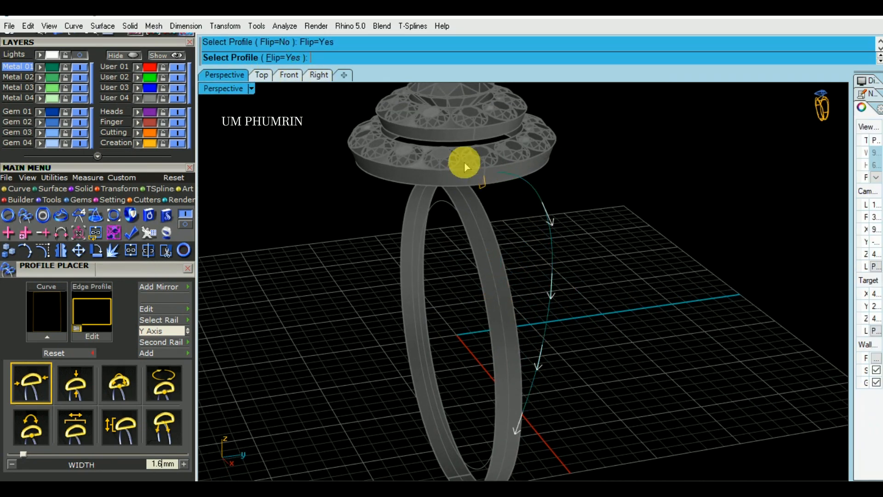
click(483, 189)
key(Return)
Mirror a copy of the swept support to the band's other face, starting the mirror plane at 0.
right_drag(537, 224, 600, 219)
text(mi)
key(Return)
text(0)
key(Return)
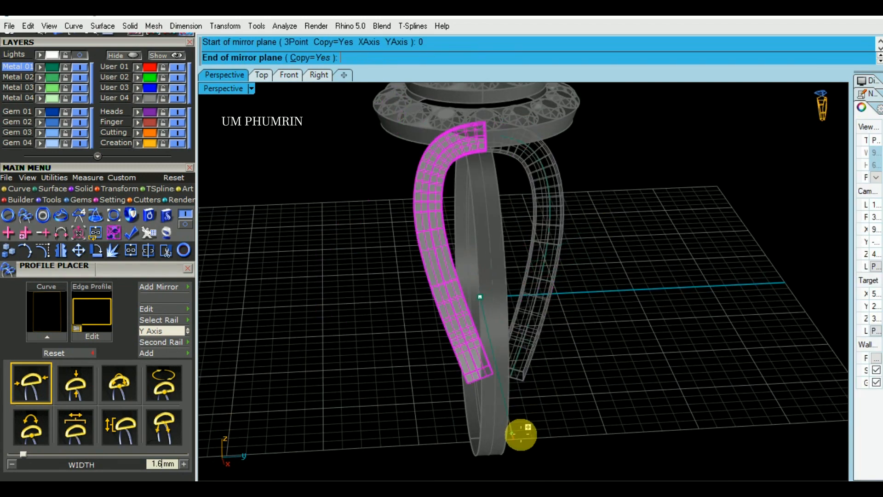
click(526, 436)
Mirror copies of both supports to the opposite side of the ring about its centre.
right_drag(623, 374, 681, 258)
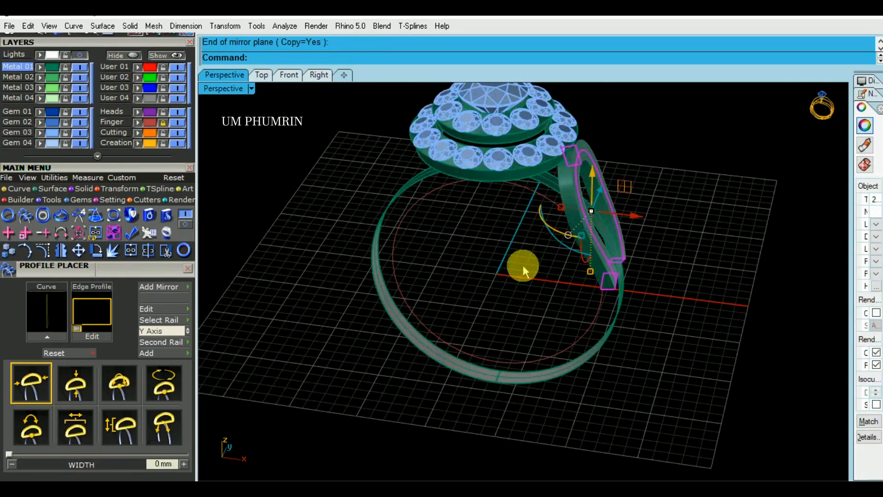
right_drag(523, 266, 553, 291)
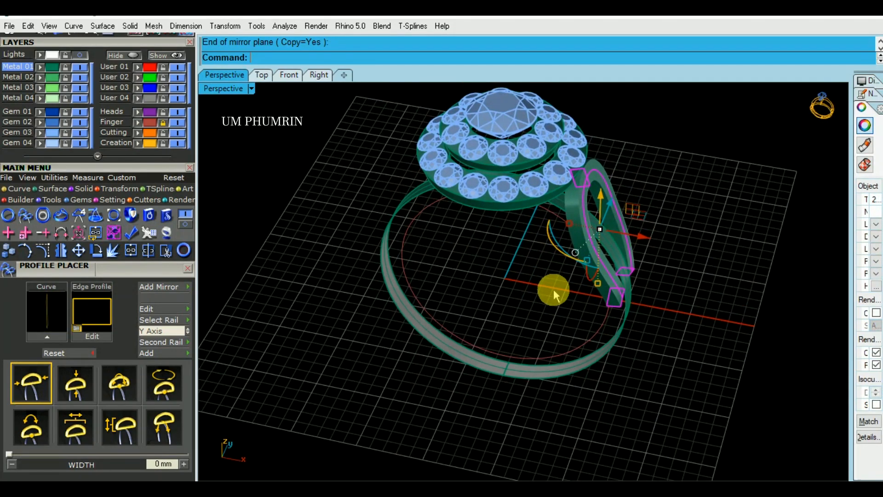
key(Return)
click(548, 285)
click(511, 313)
right_drag(511, 313, 570, 258)
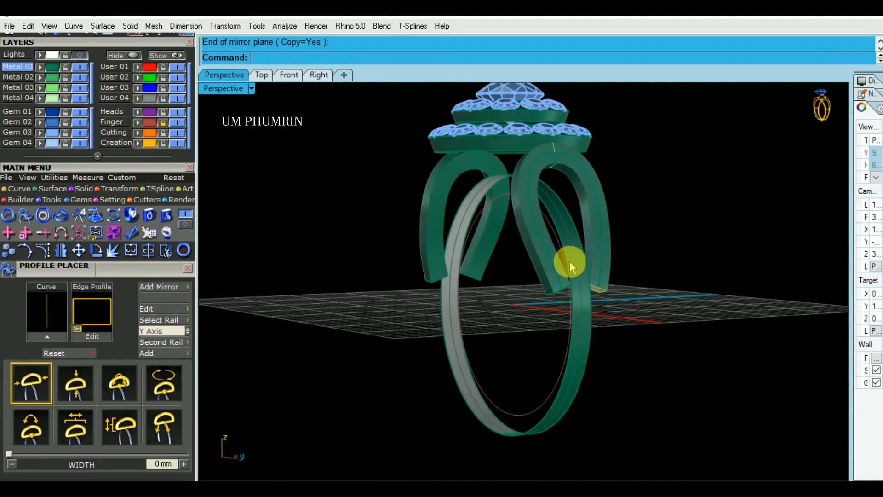
Adjust the rectangular profile curve at the lower end of the original swept support.
click(601, 291)
shift+right_drag(638, 316, 573, 288)
key(F6)
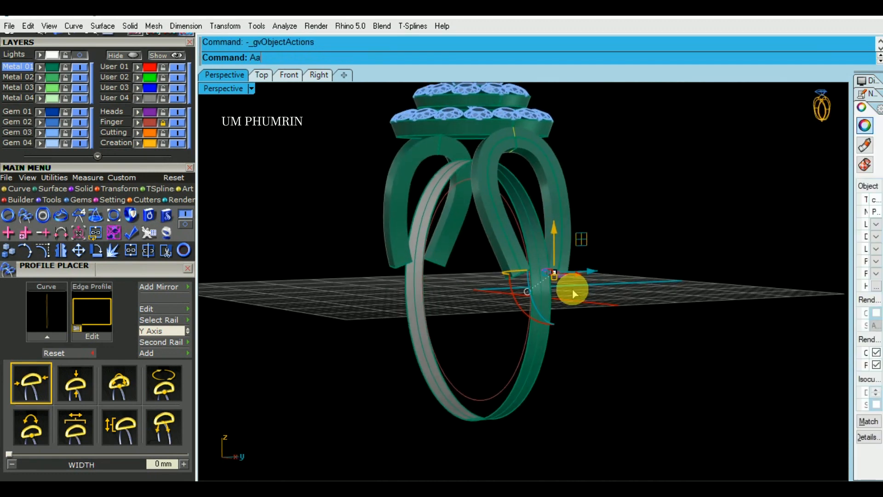
click(584, 296)
right_click(592, 305)
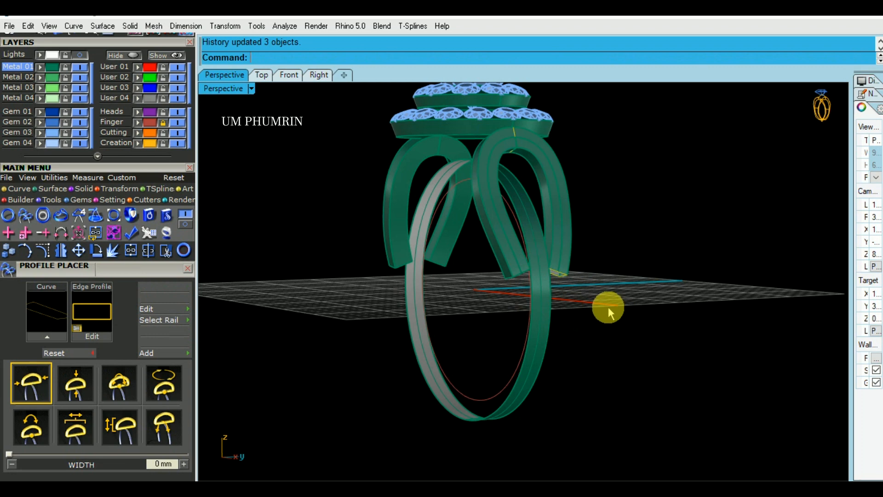
Inspect how the supports meet the finger band and gem settings in the front and perspective views.
right_drag(608, 308, 549, 316)
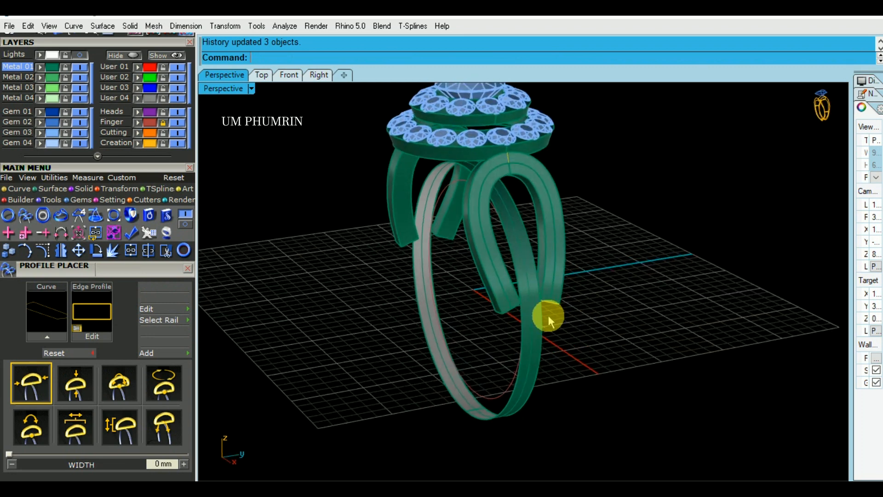
click(540, 317)
click(289, 75)
scroll(492, 232, down, 3)
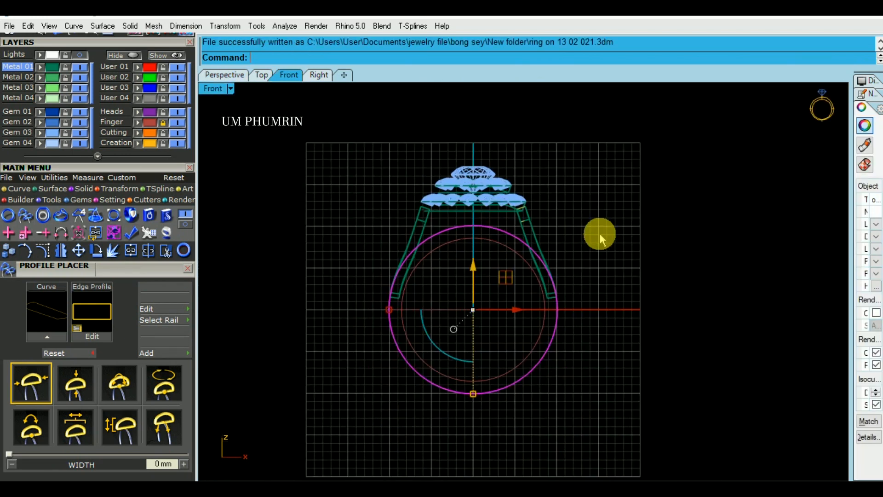
key(Escape)
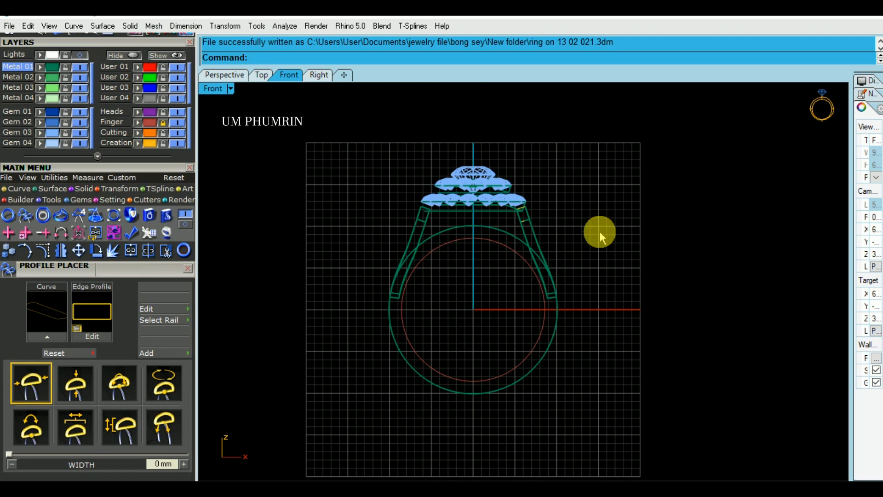
scroll(537, 229, up, 4)
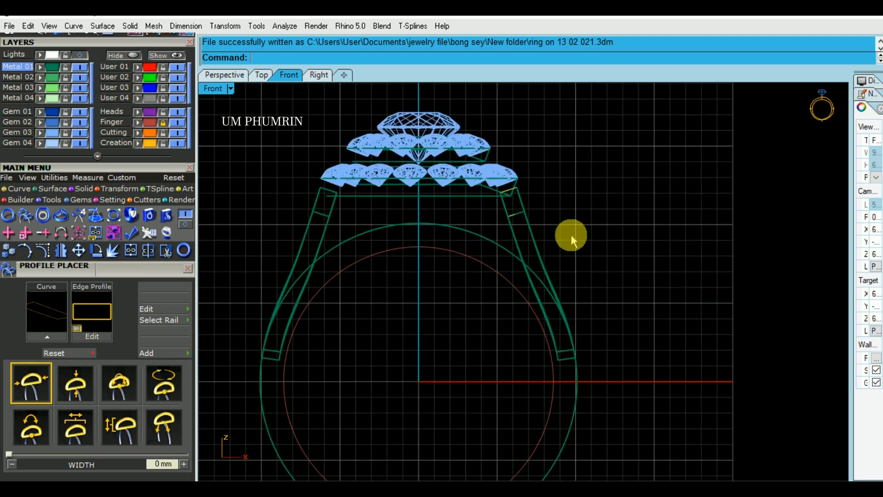
scroll(505, 226, down, 2)
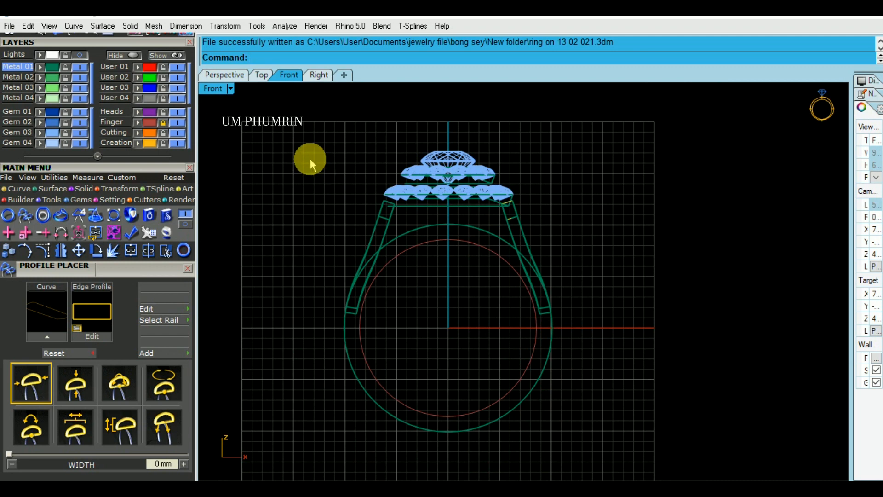
click(239, 77)
mouse_move(518, 218)
right_down()
mouse_move(491, 256)
mouse_move(626, 227)
mouse_move(588, 241)
mouse_move(520, 215)
right_up()
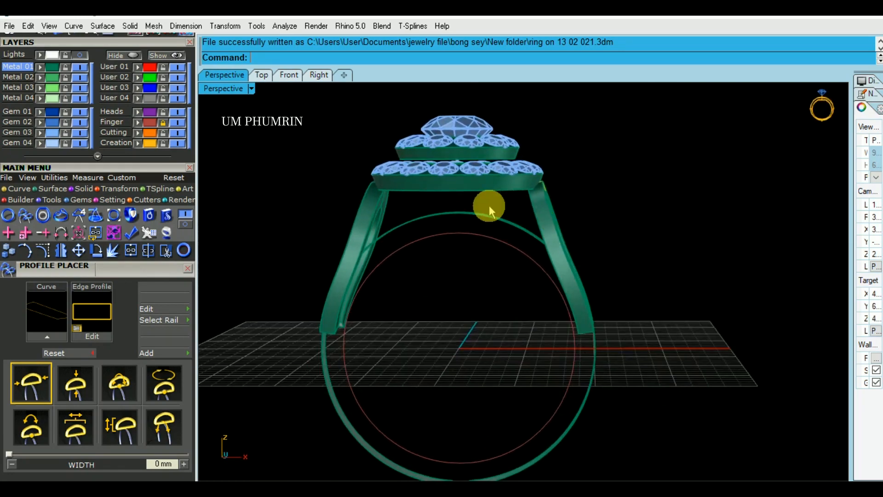
Move the gem cluster and its two tier settings slightly down toward the supports, and save the file.
drag(332, 95, 564, 198)
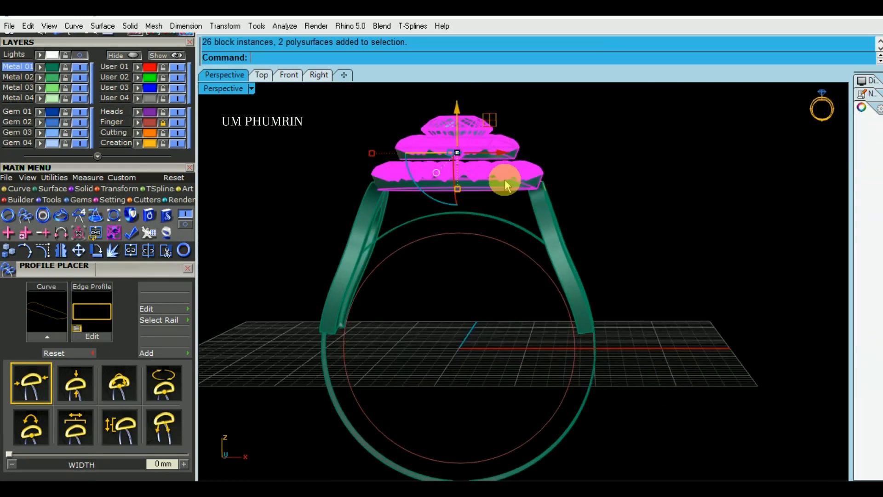
scroll(547, 189, up, 3)
scroll(444, 138, up, 4)
drag(447, 104, 460, 119)
click(744, 195)
scroll(736, 198, down, 8)
right_drag(680, 210, 592, 242)
key(ctrl+s)
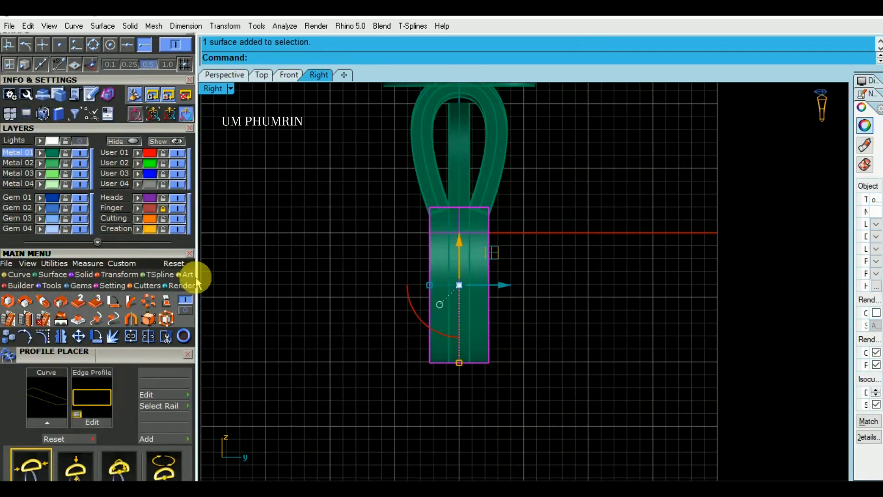
Try to taper the wide lower band surface by scaling its bottom solid points inward in the Right view.
click(226, 74)
right_drag(648, 268, 456, 262)
click(455, 261)
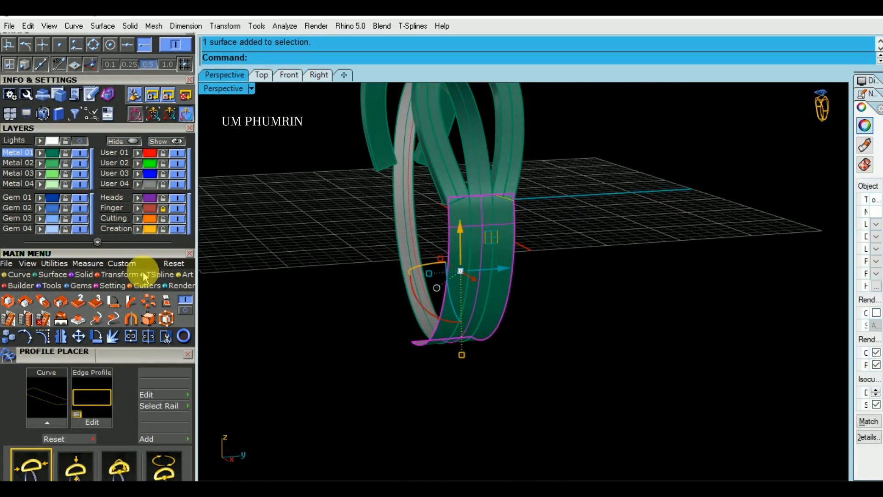
click(157, 322)
right_drag(405, 336, 488, 366)
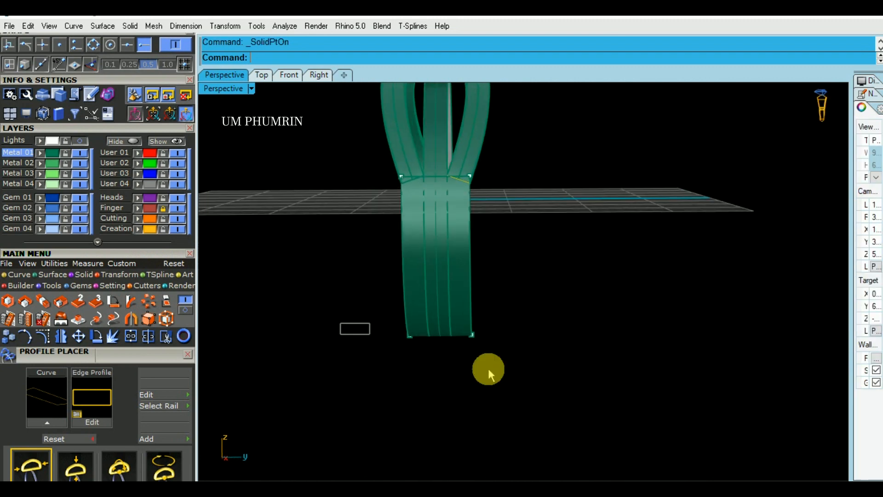
drag(487, 366, 400, 322)
click(318, 74)
drag(432, 370, 445, 373)
scroll(441, 362, down, 2)
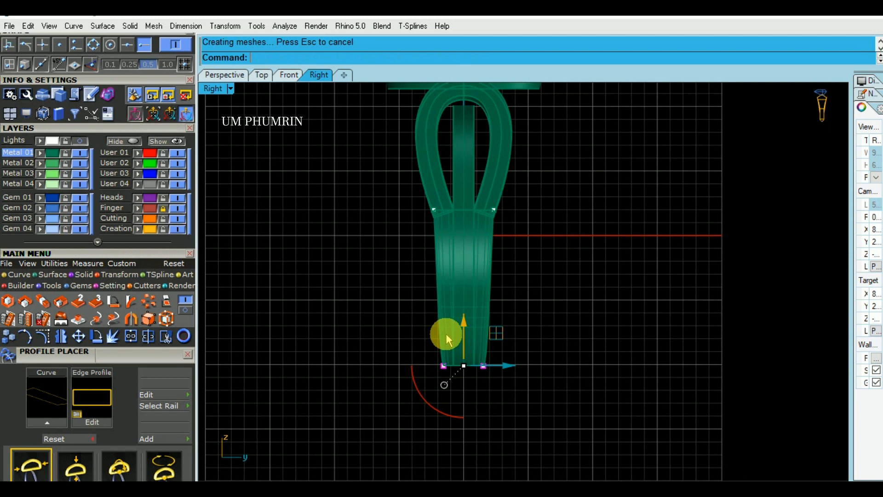
click(480, 281)
scroll(480, 281, up, 2)
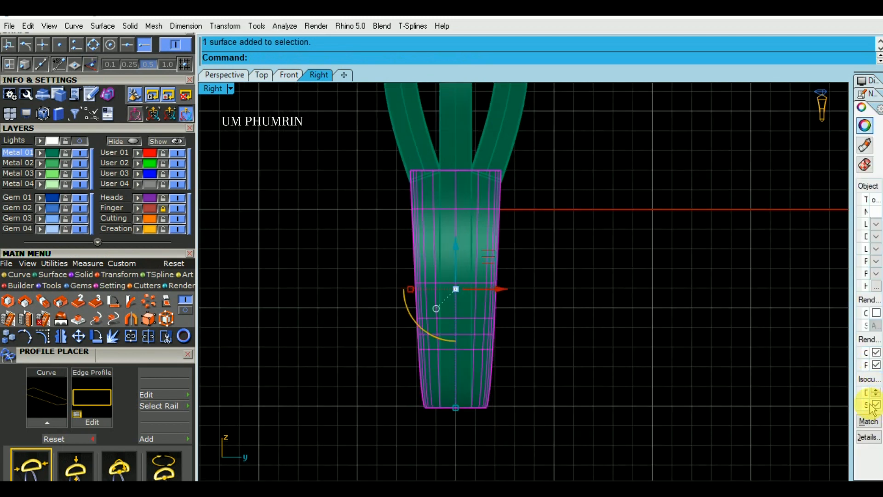
key(Escape)
Undo the taper of the wide lower band surface and hide its solid points.
scroll(567, 295, down, 5)
scroll(535, 326, up, 1)
key(ctrl+z)
scroll(505, 324, up, 2)
key(ctrl+z)
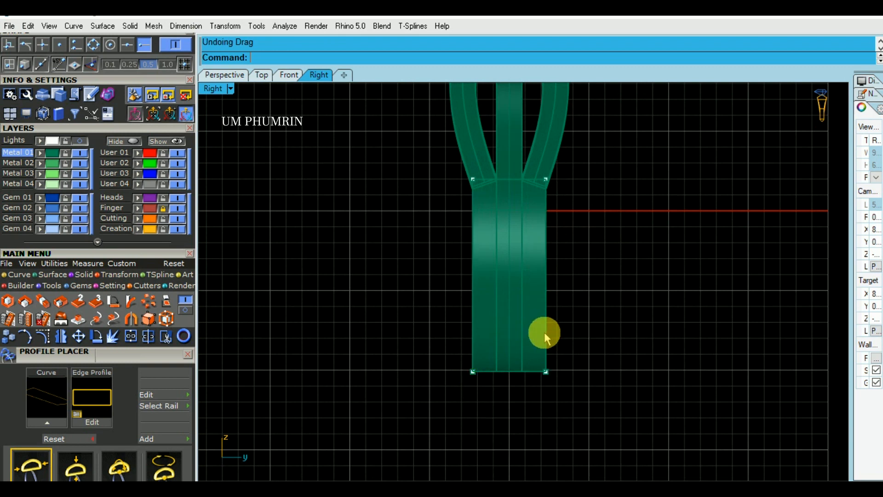
click(532, 357)
key(Escape)
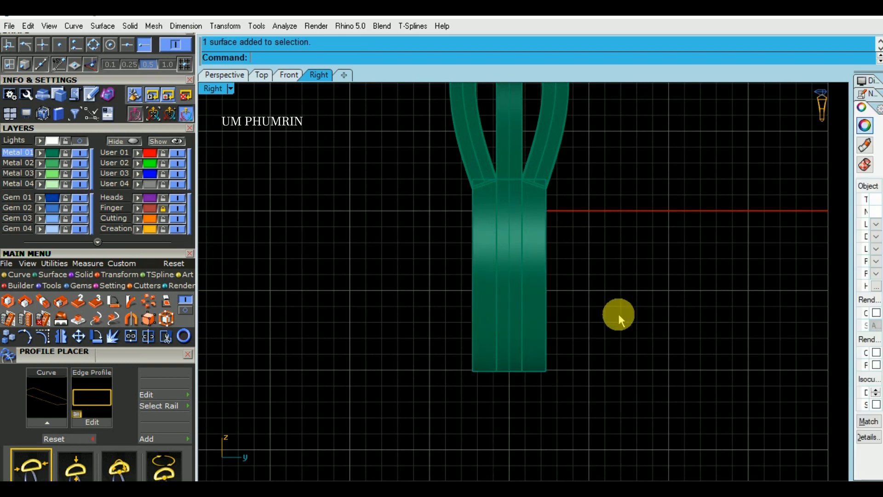
Try duplicating a side edge of the wide band surface as a curve and deleting the surface.
text(dupedge)
key(Return)
click(480, 298)
key(Return)
scroll(490, 302, up, 1)
scroll(490, 302, down, 1)
key(Delete)
click(484, 326)
click(478, 389)
click(484, 388)
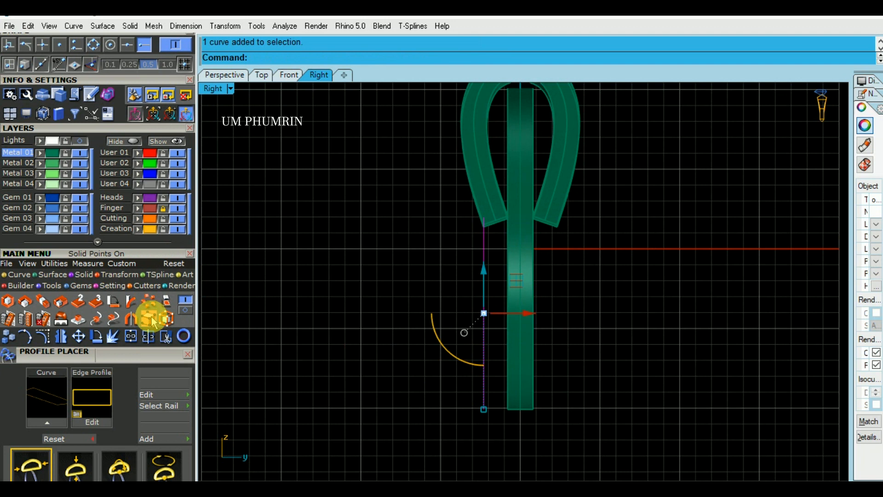
Undo the deletion of the wide band surface and delete the duplicated edge curve instead.
key(ctrl+z)
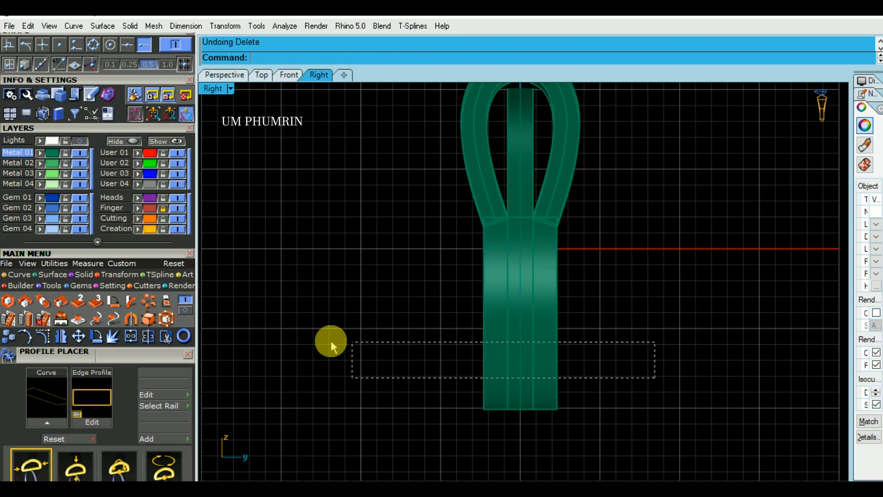
ctrl+click(523, 355)
ctrl+click(523, 355)
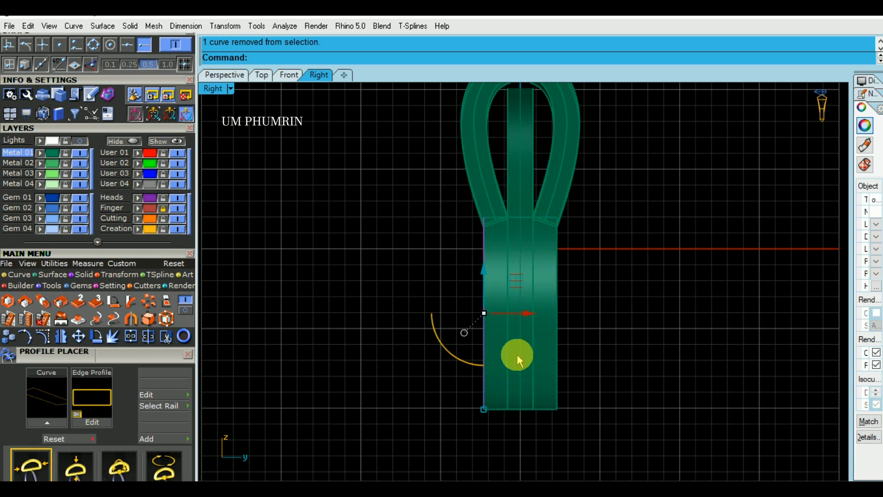
key(Delete)
Add a bounding-box edit cage to the wide lower band surface with 2 points in each direction.
click(538, 357)
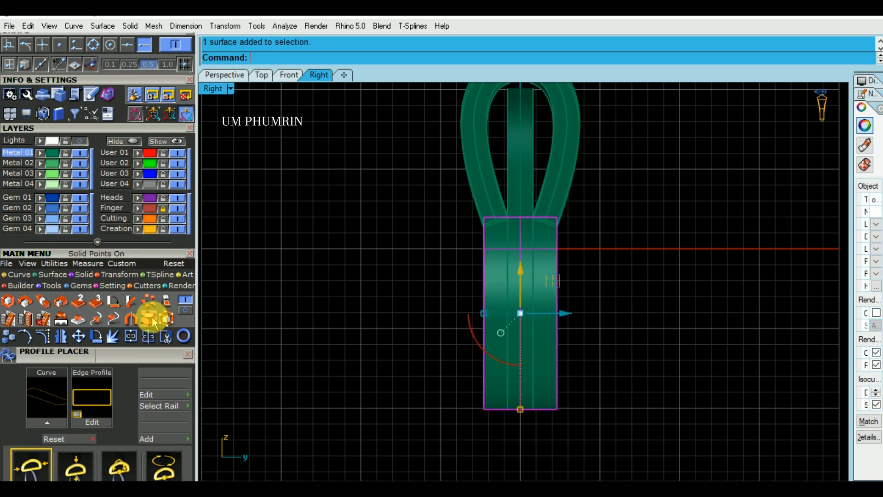
click(168, 319)
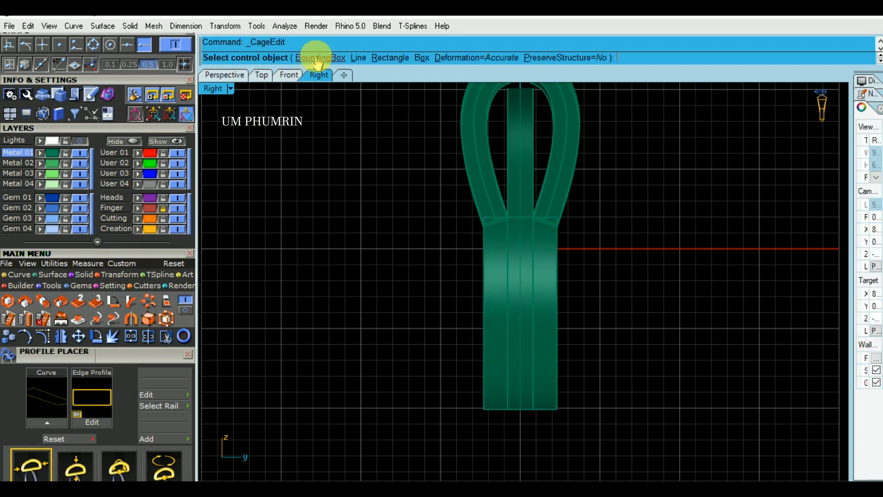
click(305, 57)
text(2)
key(Return)
click(349, 58)
text(2)
key(Return)
click(414, 58)
text(2)
key(Return)
key(Return)
Scale the bottom four cage points symmetrically inward to taper the wide band surface toward the ring's base.
drag(404, 355, 625, 445)
scroll(483, 409, up, 2)
drag(482, 407, 492, 408)
scroll(506, 384, down, 3)
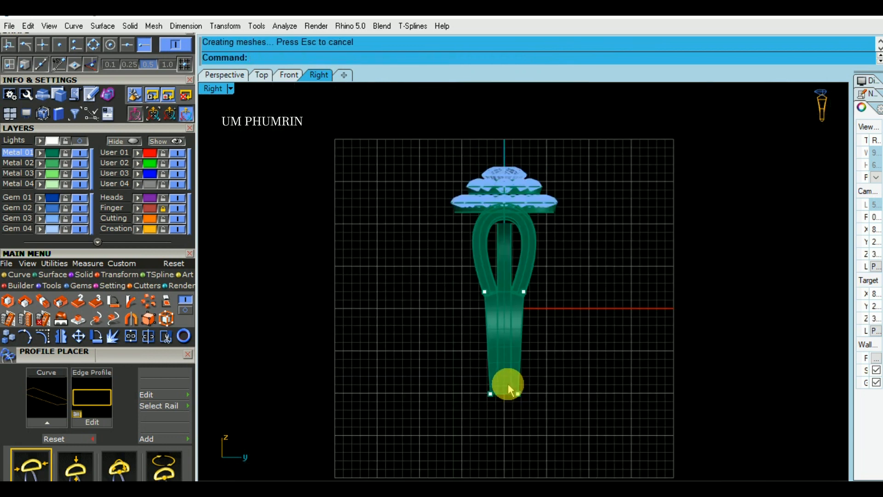
scroll(503, 389, up, 3)
drag(432, 382, 637, 438)
scroll(475, 407, up, 3)
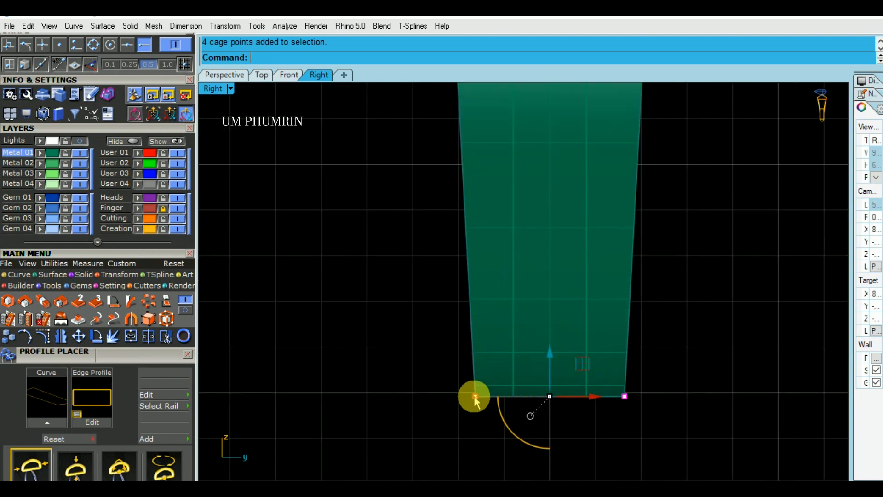
drag(481, 396, 476, 396)
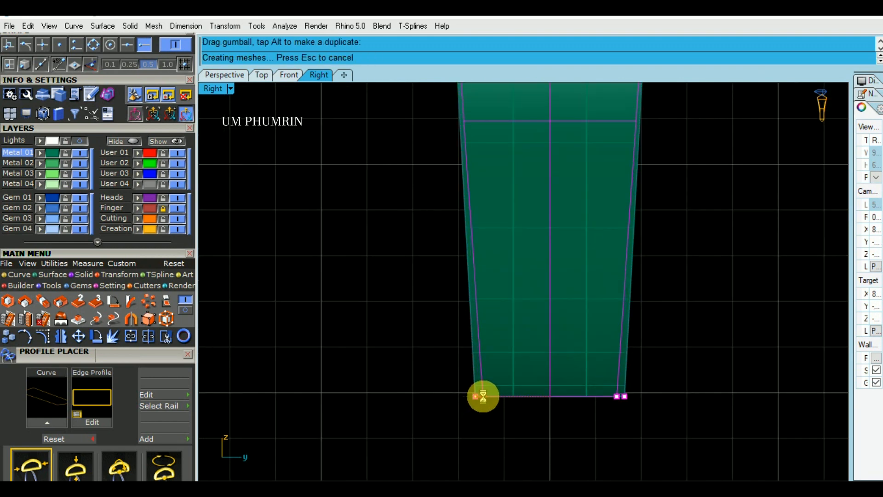
Delete the edit cage from the tapered band surface.
scroll(478, 396, down, 3)
click(481, 382)
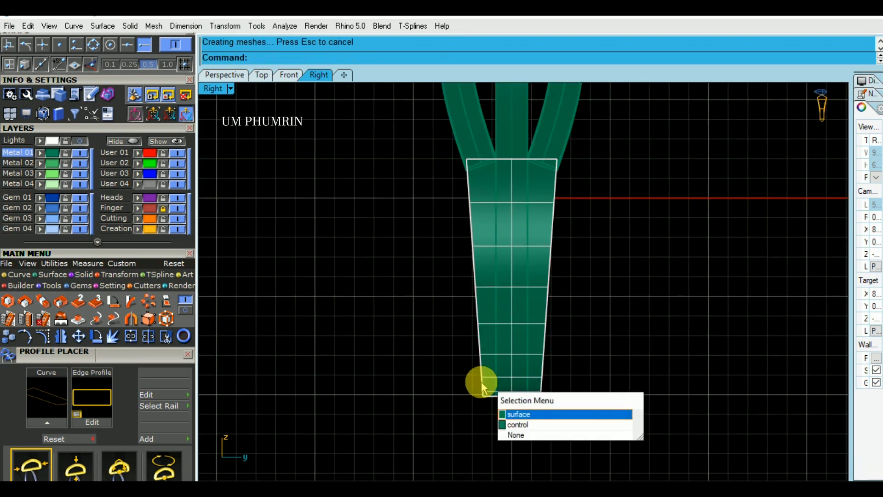
click(508, 412)
key(Delete)
Add a new bounding-box edit cage to the tapered band surface, using the CPlane coordinate system.
scroll(483, 296, up, 4)
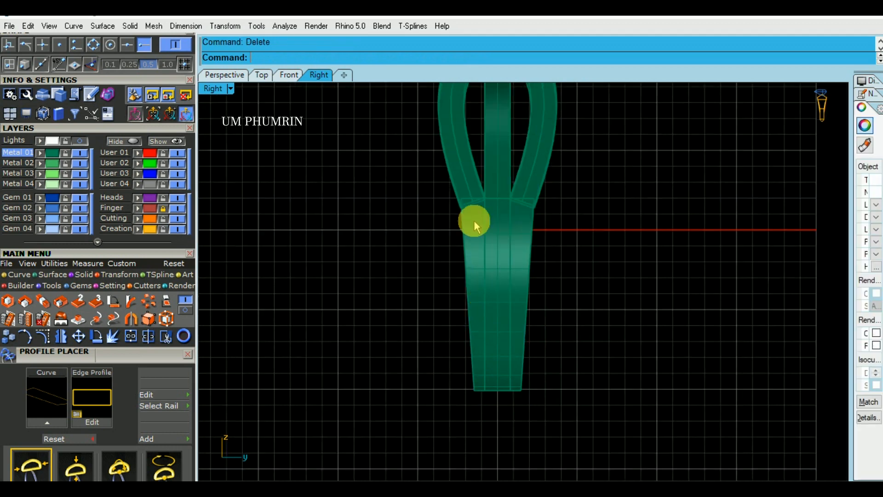
right_click(464, 245)
click(320, 57)
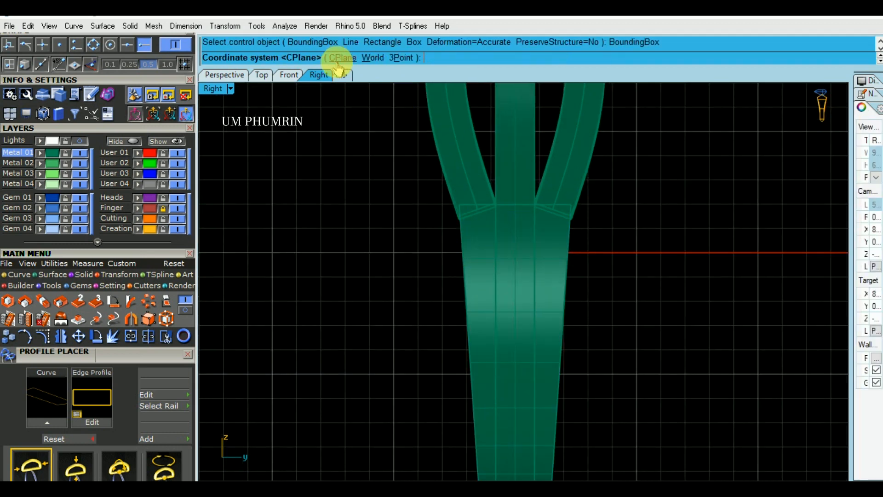
right_click(366, 134)
right_click(367, 136)
right_click(368, 138)
Scale the upper cage points slightly outward to meet the supports' outer edges, and delete the cage.
drag(434, 191, 653, 219)
scroll(506, 213, up, 5)
drag(405, 180, 401, 180)
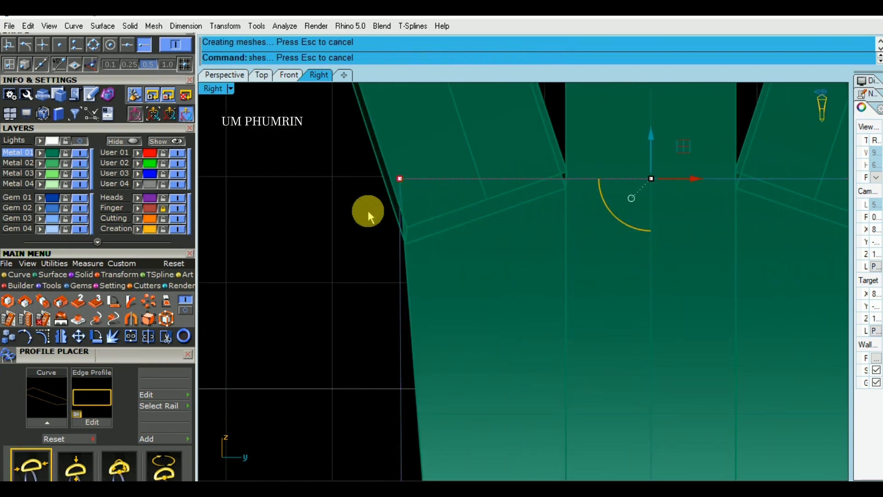
scroll(399, 236, down, 5)
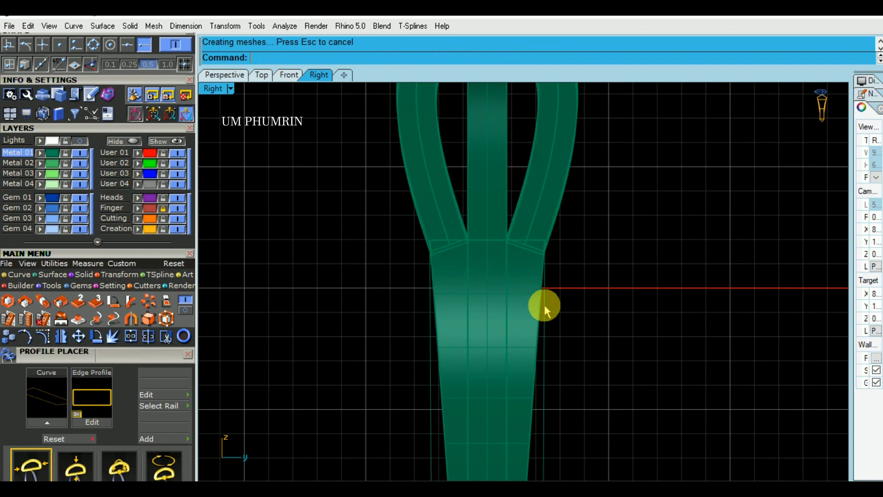
scroll(552, 299, down, 3)
key(Delete)
scroll(566, 285, down, 4)
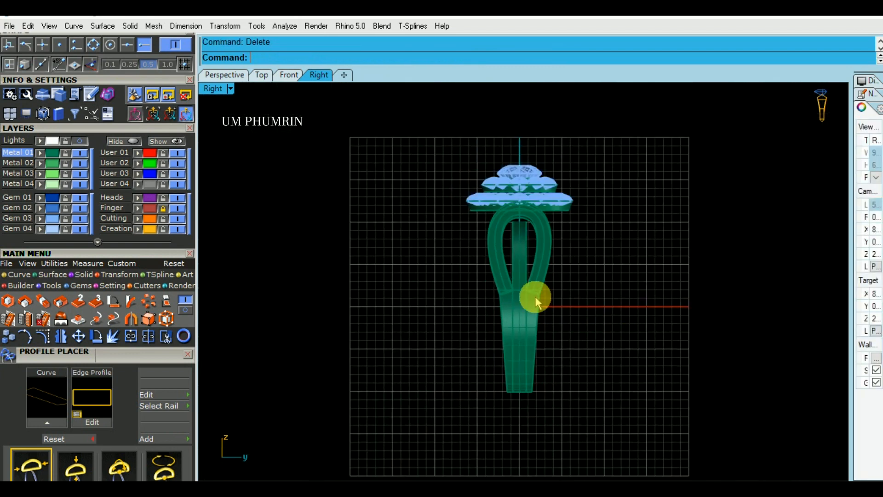
Select the narrow full-round band surface and draw a horizontal line across the shank near the supports' lower ends.
key(ctrl+a)
click(430, 227)
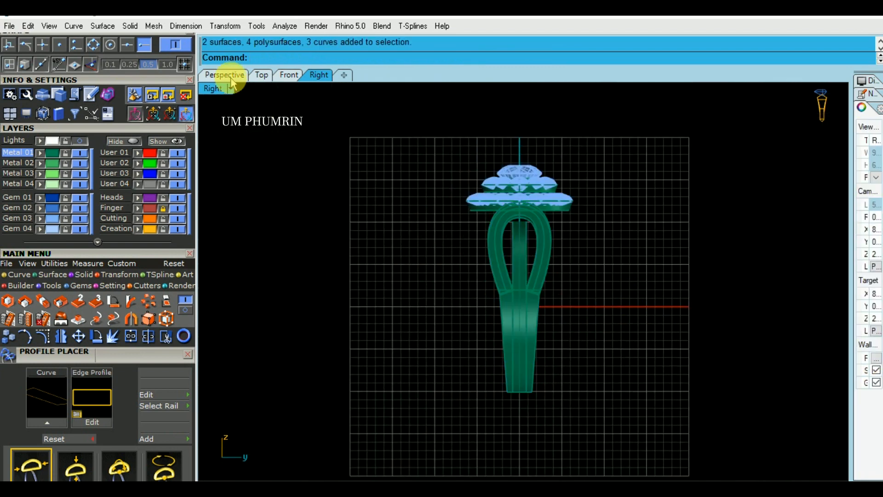
click(232, 79)
scroll(556, 266, down, 3)
scroll(558, 217, up, 2)
scroll(558, 230, down, 2)
click(559, 248)
right_drag(559, 249, 385, 159)
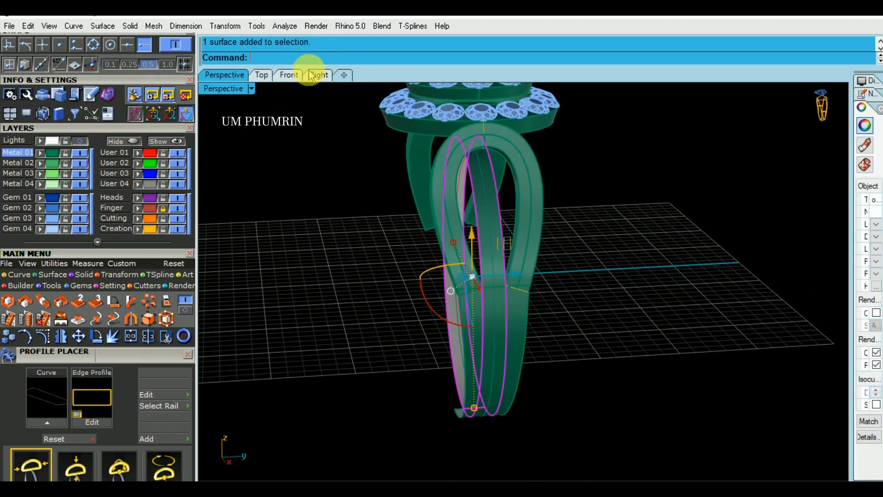
click(317, 75)
scroll(488, 234, up, 4)
key(Return)
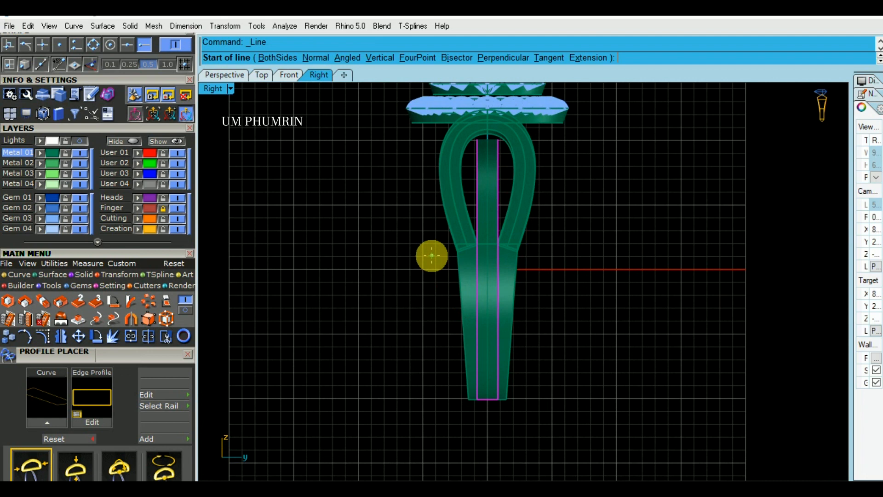
scroll(435, 251, up, 4)
click(443, 242)
click(737, 241)
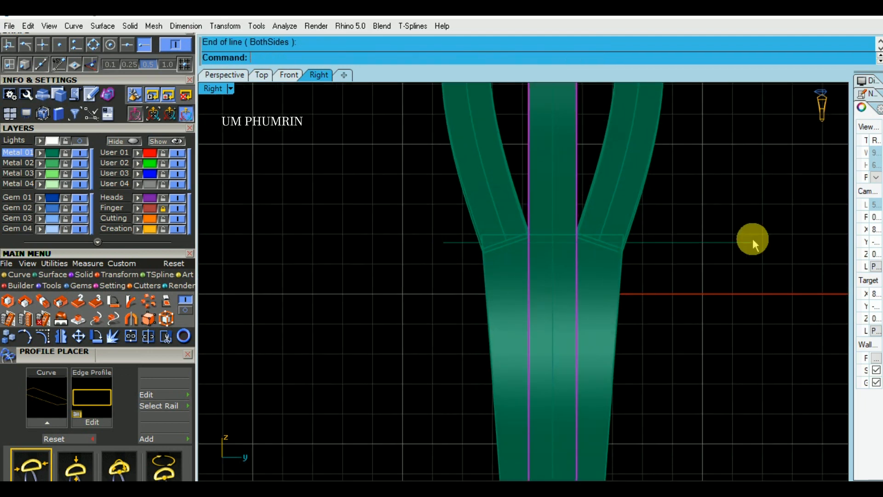
Split the narrow band surface with the horizontal line, leaving only its lower piece selected.
right_drag(753, 238, 669, 263)
text(S)
drag(632, 222, 628, 218)
right_click(626, 214)
click(512, 197)
ctrl+click(504, 192)
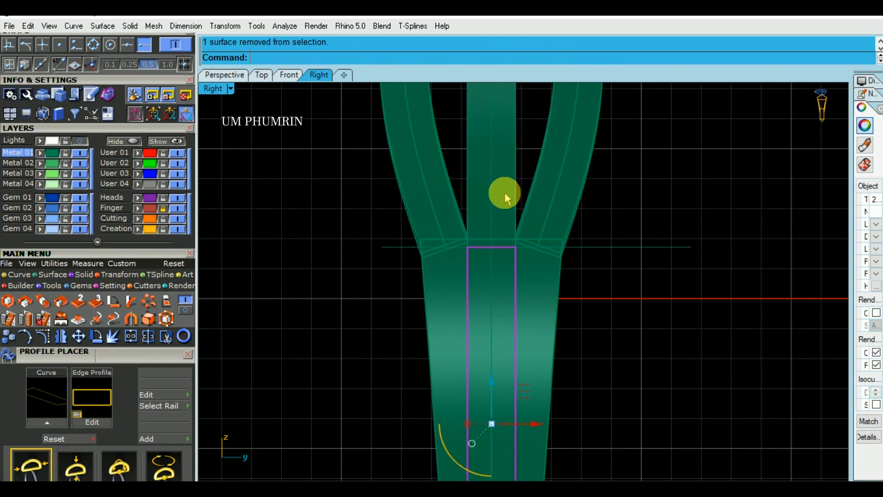
Delete the lower piece of the narrow band surface together with the horizontal cutting line.
click(580, 247)
right_drag(605, 184, 645, 246)
key(Delete)
click(225, 74)
right_drag(450, 239, 619, 272)
Examine the joint where the looped supports and narrow upper band meet the tapered lower band.
click(532, 239)
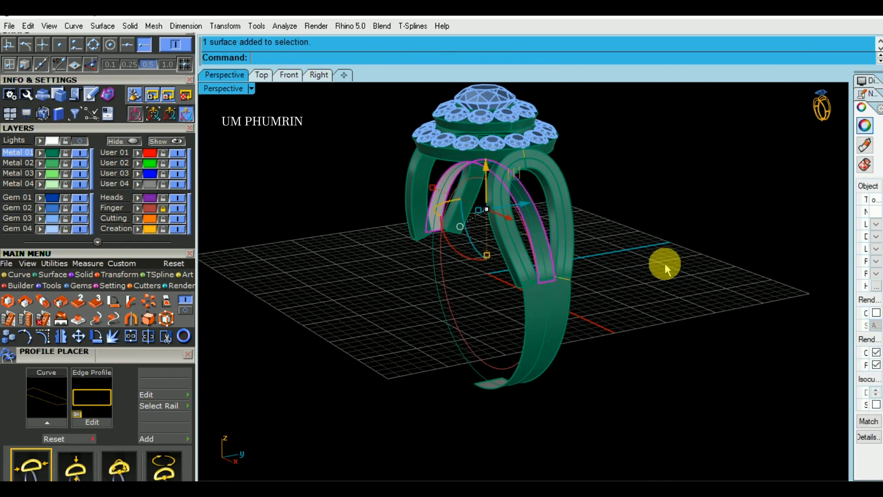
right_drag(620, 258, 541, 229)
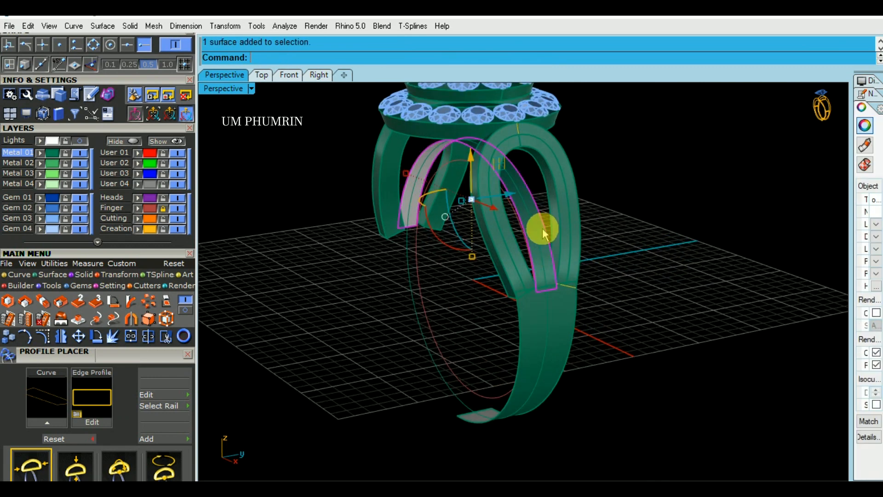
click(666, 250)
scroll(560, 311, up, 4)
click(561, 310)
scroll(574, 294, up, 2)
click(594, 295)
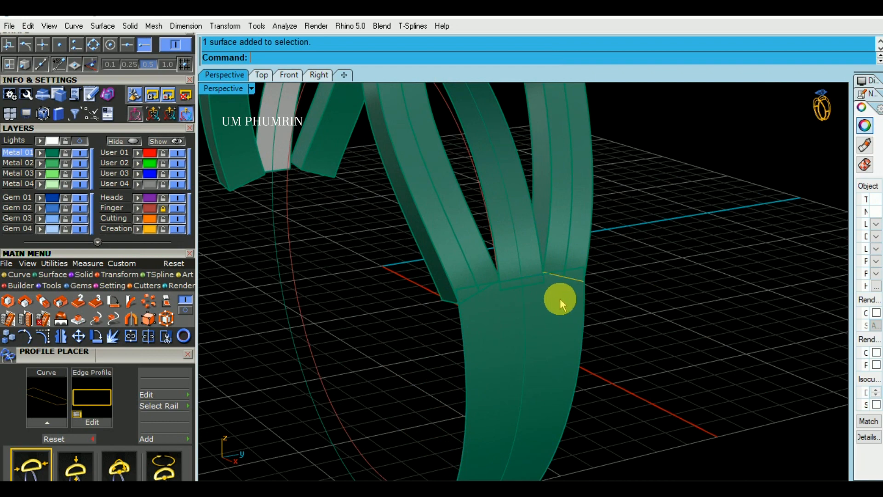
click(530, 300)
scroll(530, 299, down, 6)
shift+right_drag(644, 287, 686, 276)
shift+right_drag(686, 276, 651, 293)
click(708, 242)
Offset the tapered lower band surface 1.8 mm inward as a solid.
click(563, 291)
text(OS)
key(Return)
text(f)
key(Return)
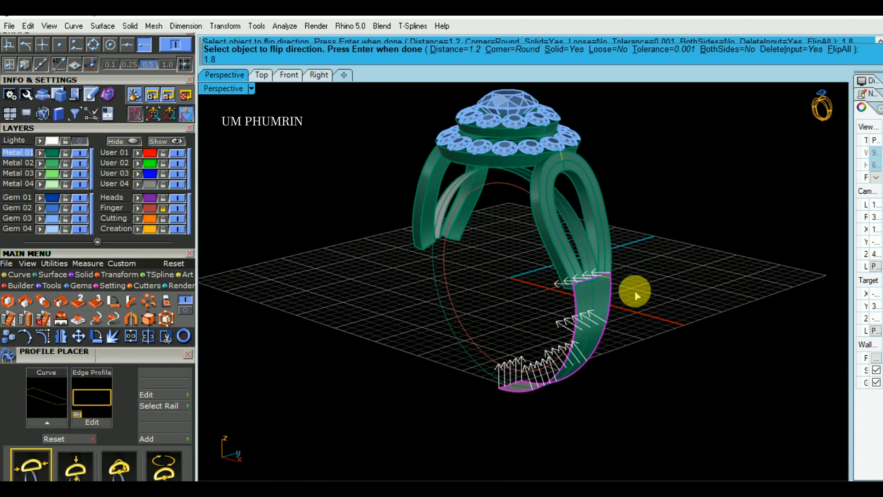
key(Return)
Extrude the finger-size circle into a surface wider than the shank and flip the surface's direction.
right_drag(686, 305, 484, 288)
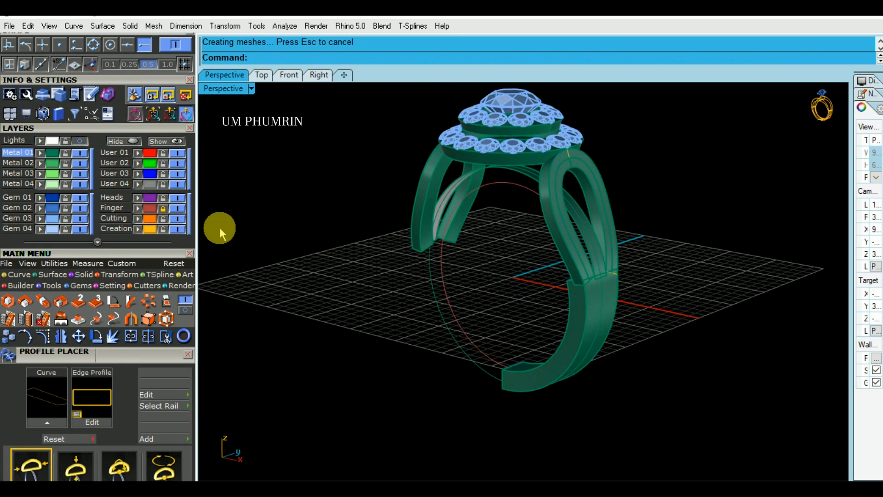
click(444, 285)
right_drag(446, 285, 510, 291)
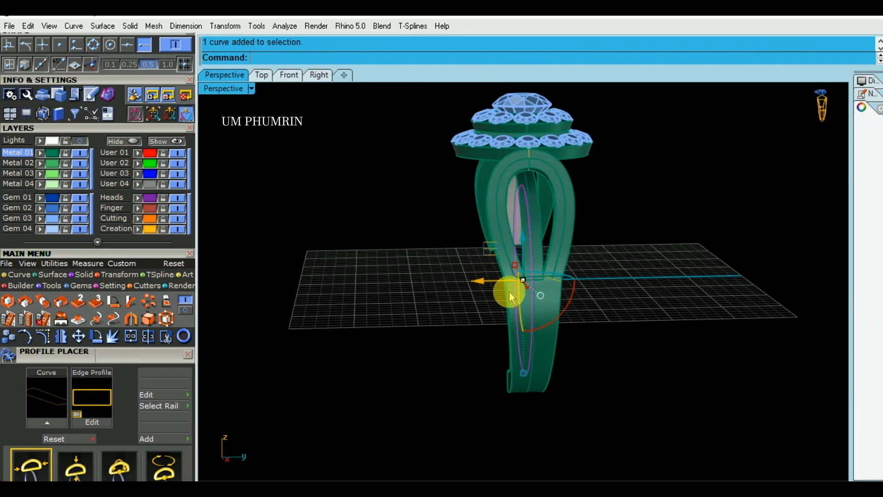
text(EX)
key(Return)
click(469, 291)
right_drag(443, 293, 460, 286)
text(Fli)
key(Return)
Boolean-subtract the extruded finger surface from the solid lower shank half.
scroll(543, 310, up, 3)
click(549, 304)
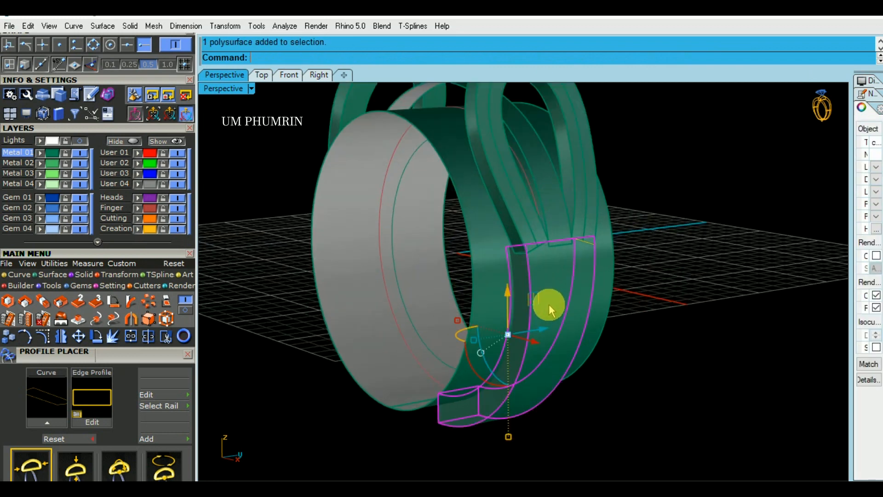
text(bd)
key(Return)
click(488, 279)
key(Return)
Delete the extruded finger surface and the leftover outer guide curve around the finger circle.
click(476, 280)
key(Delete)
right_drag(476, 281, 640, 340)
click(628, 285)
key(Delete)
In the Front view, measure the gap between the narrow upper band and the finger circle at top centre.
click(650, 300)
click(289, 74)
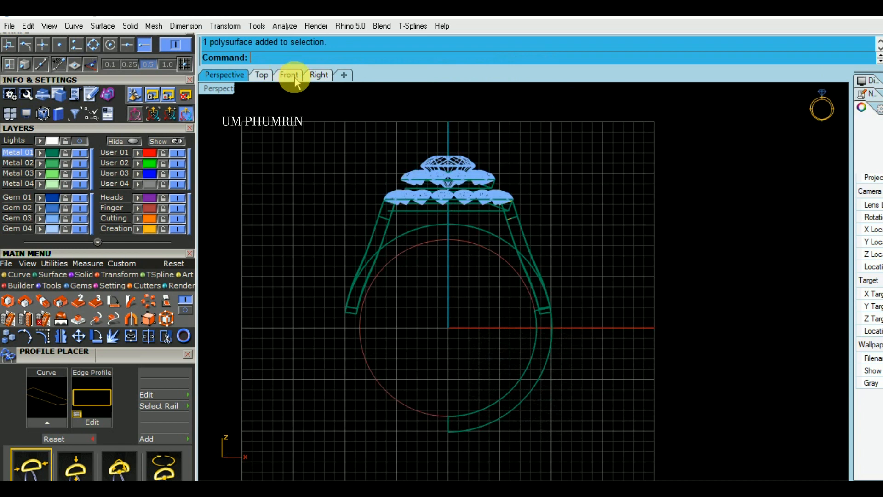
click(506, 236)
text(da)
key(Return)
scroll(421, 235, up, 4)
scroll(434, 218, up, 4)
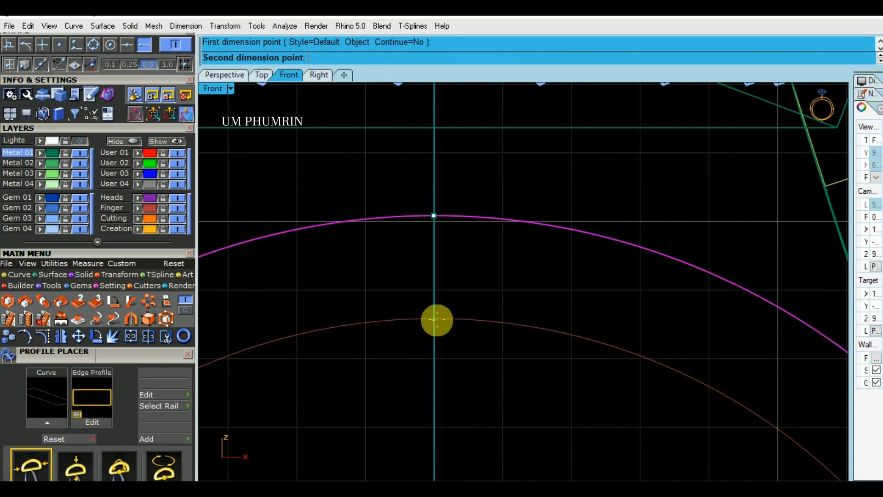
click(437, 319)
scroll(437, 320, down, 6)
key(Escape)
scroll(437, 319, down, 4)
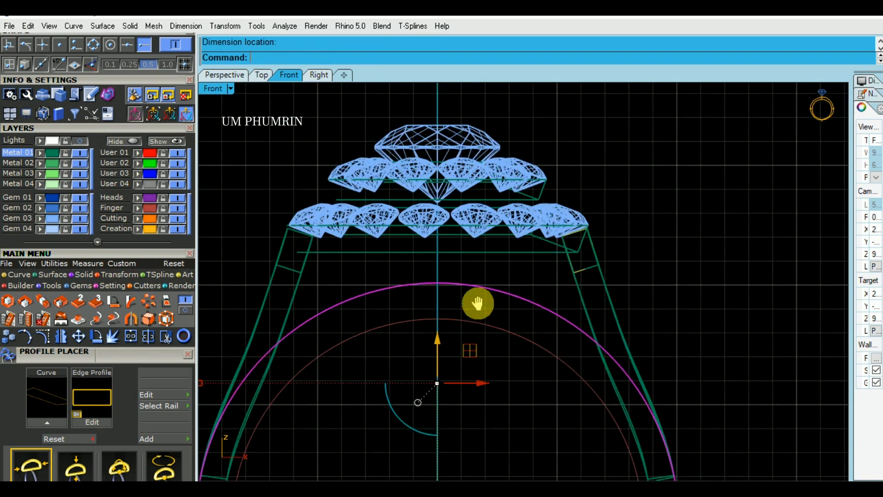
Remeasure the gap above the finger circle with an aligned dimension snapped to both arcs' quadrant points.
right_drag(478, 304, 475, 277)
scroll(474, 281, down, 4)
click(473, 318)
scroll(445, 266, up, 2)
right_click(448, 266)
scroll(450, 266, up, 8)
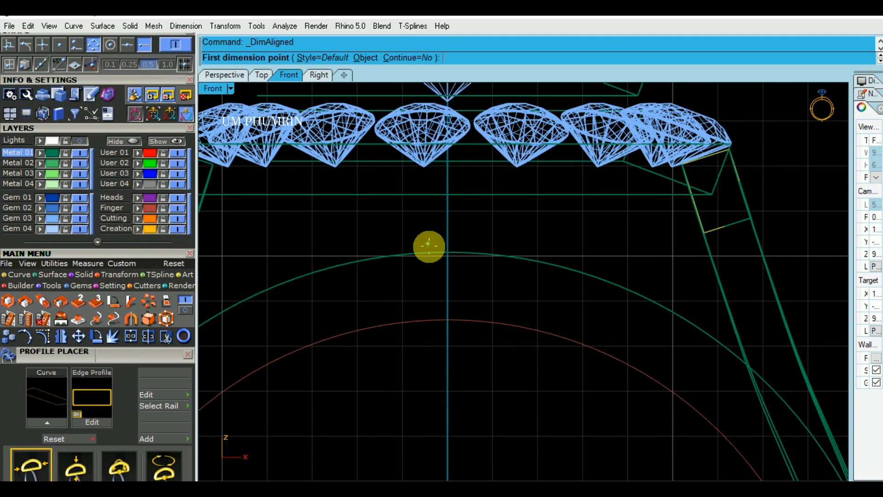
click(447, 252)
click(446, 320)
key(Escape)
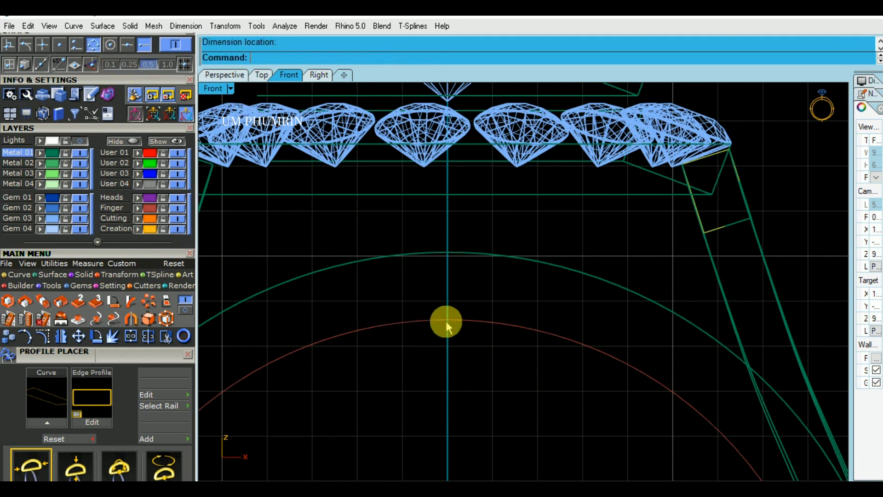
scroll(455, 322, down, 8)
click(445, 254)
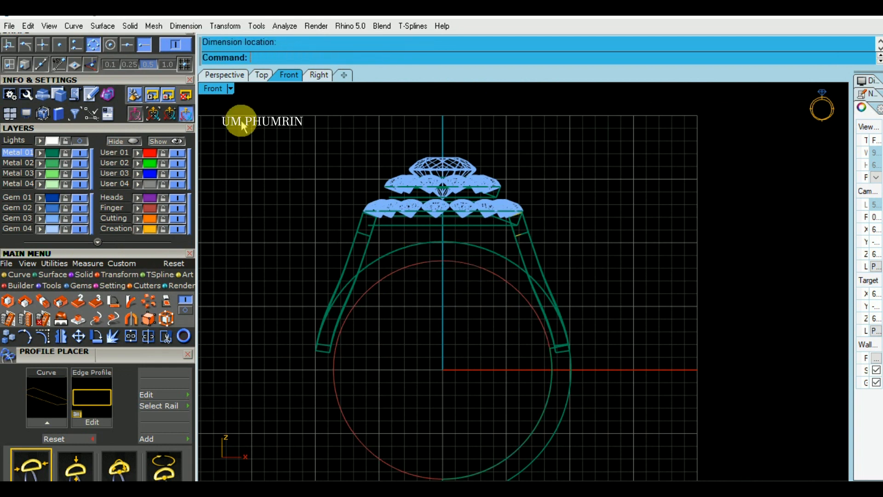
Offset the narrow upper band surface inward toward the finger circle as a solid.
click(237, 78)
right_drag(483, 282, 559, 297)
click(552, 305)
text(O3)
key(Return)
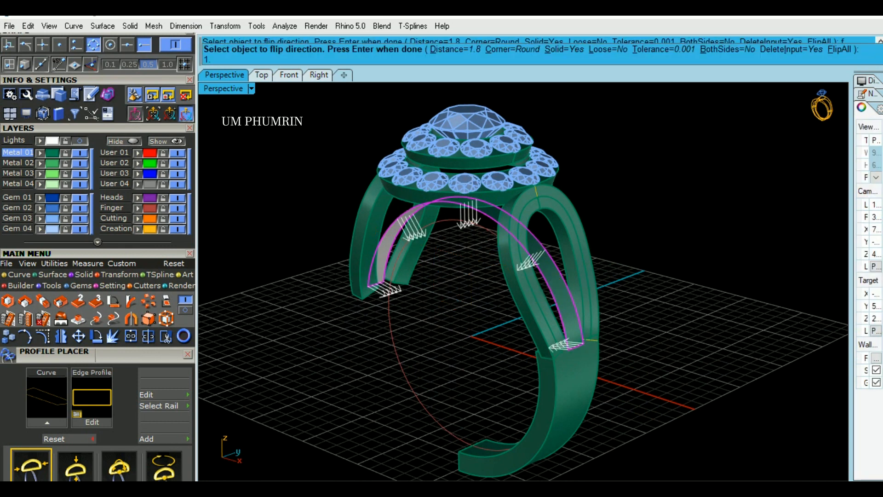
key(Return)
Mirror the solid lower shank half through the origin to the ring's other side, and save the file.
right_drag(601, 300, 603, 256)
click(603, 340)
text(mi)
key(Return)
text(0)
key(Return)
click(529, 339)
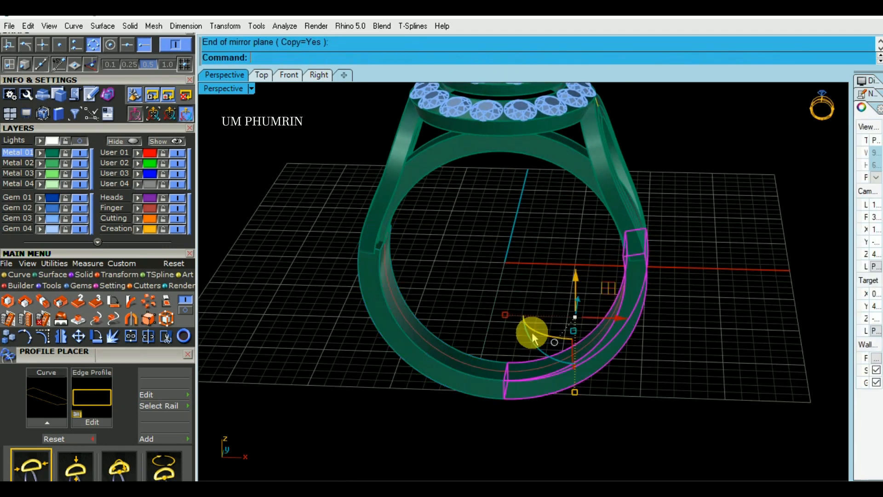
right_drag(550, 283, 620, 310)
key(ctrl+s)
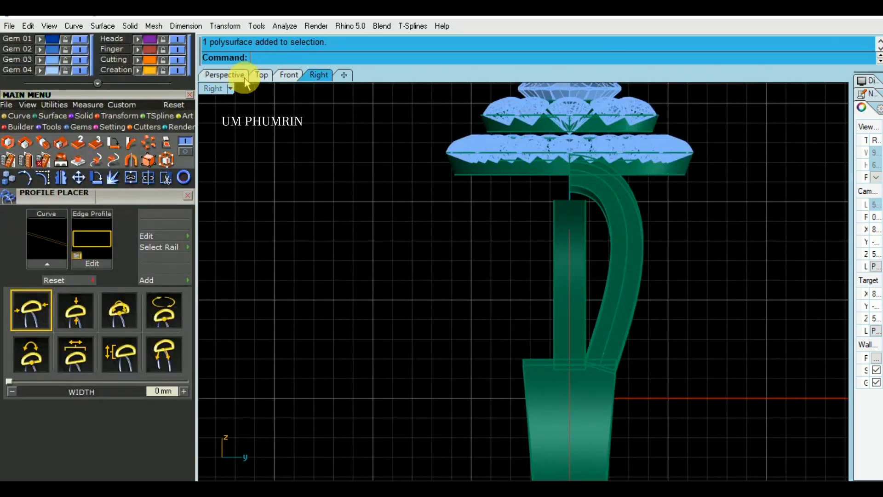
Mirror the single curved support bar through the origin across the X axis to complete the looped support.
right_drag(250, 75, 570, 300)
click(570, 295)
right_drag(652, 311, 310, 152)
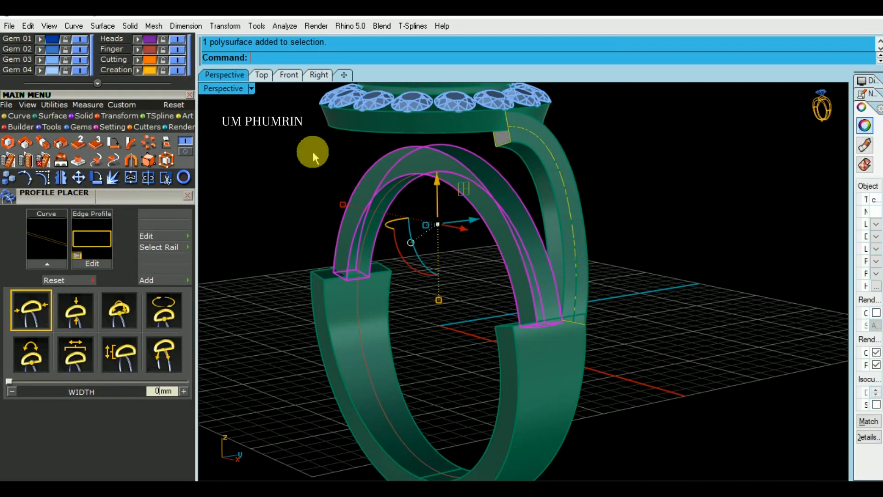
click(290, 74)
ctrl+right_drag(592, 272, 576, 336)
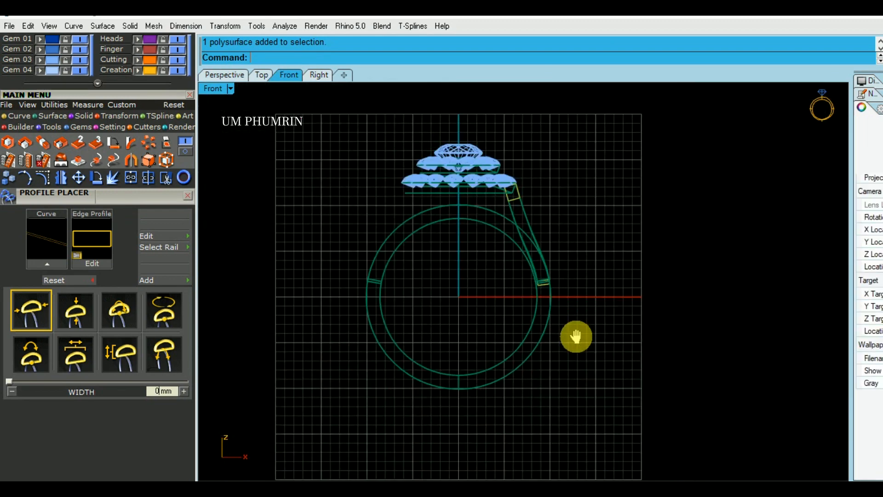
click(225, 77)
right_drag(605, 277, 621, 321)
click(560, 274)
scroll(559, 276, down, 3)
text(Mirror)
key(Return)
text(0)
key(Return)
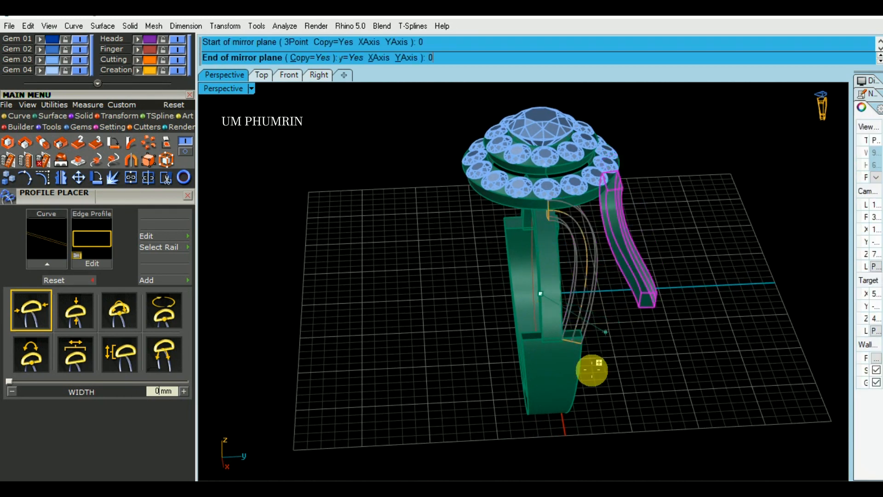
click(578, 429)
Mirror both support bars through the origin to the opposite shoulder of the ring, and save the file.
click(516, 310)
right_drag(517, 310, 649, 384)
text(Mirror)
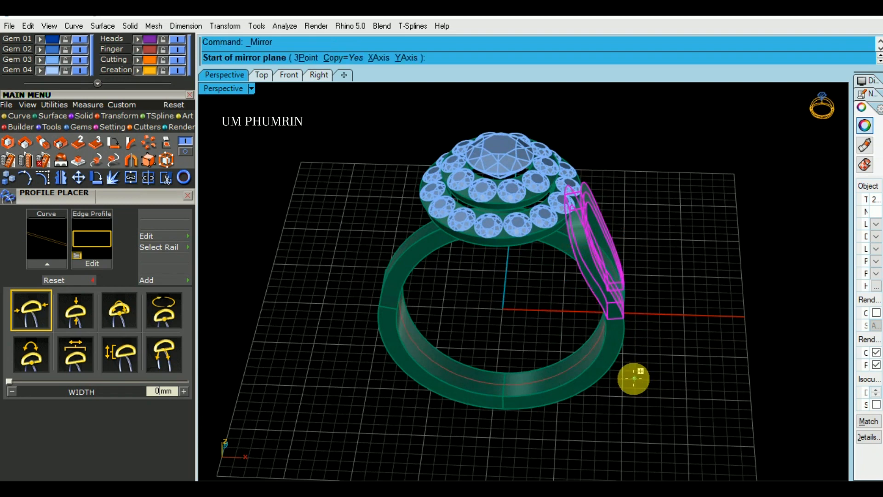
text(0)
key(Return)
click(503, 431)
click(614, 433)
right_drag(614, 433, 483, 321)
key(ctrl+s)
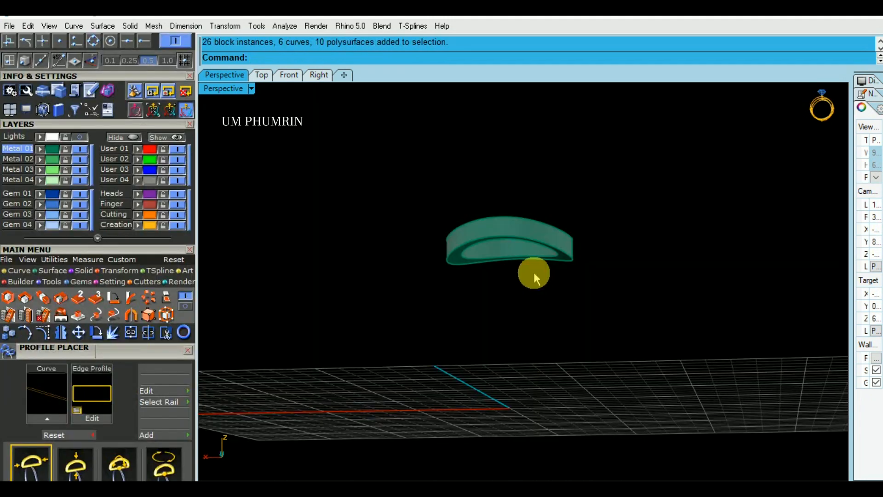
Fillet all edges of the isolated small gallery ring with FilletEdge.
right_drag(534, 269, 527, 283)
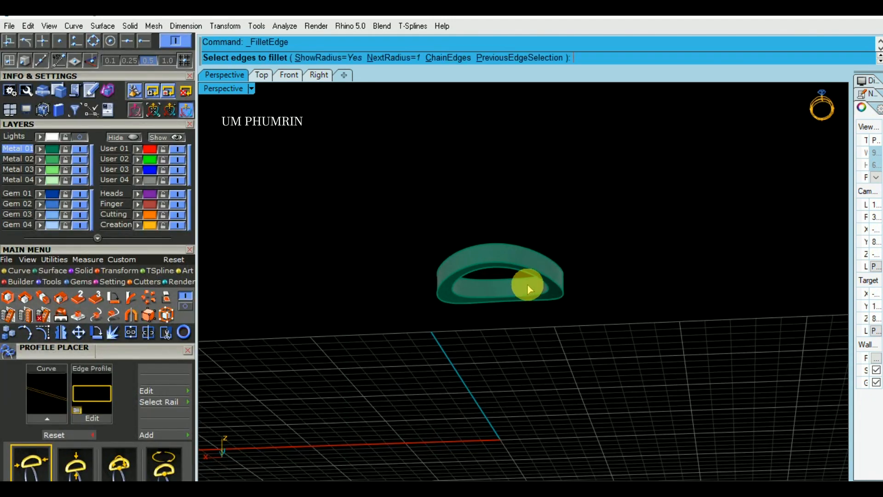
key(Return)
drag(597, 357, 485, 182)
right_drag(561, 209, 571, 283)
key(Return)
key(Return)
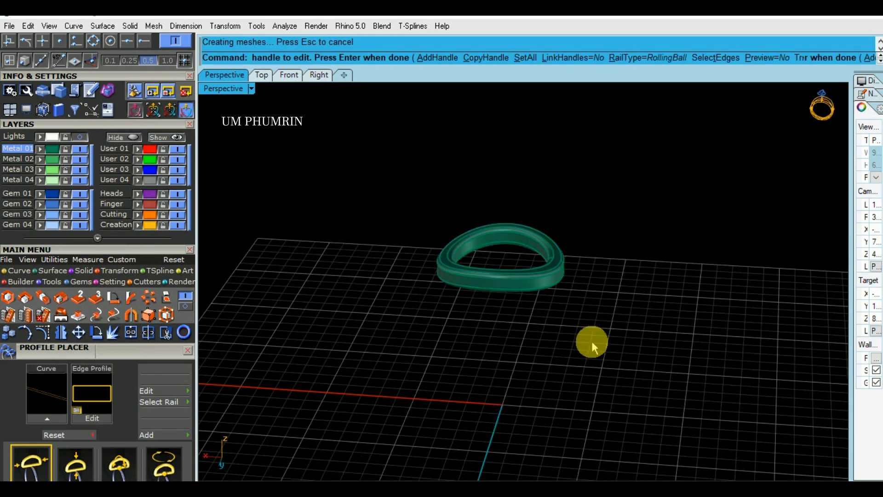
Show the hidden ring parts again, delete the leftover object beneath the gem head, and save the file.
click(168, 138)
right_drag(606, 286, 554, 292)
click(453, 348)
key(Delete)
right_drag(373, 266, 677, 241)
key(ctrl+s)
Fillet the bottom outer edge of the lower gem tier with a 0.2 mm radius.
right_drag(602, 239, 598, 214)
scroll(545, 193, up, 4)
right_drag(545, 193, 549, 238)
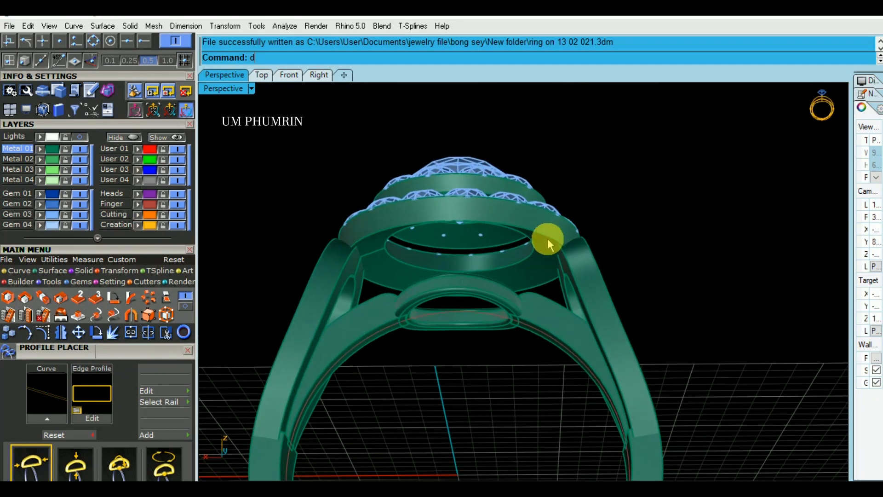
click(539, 235)
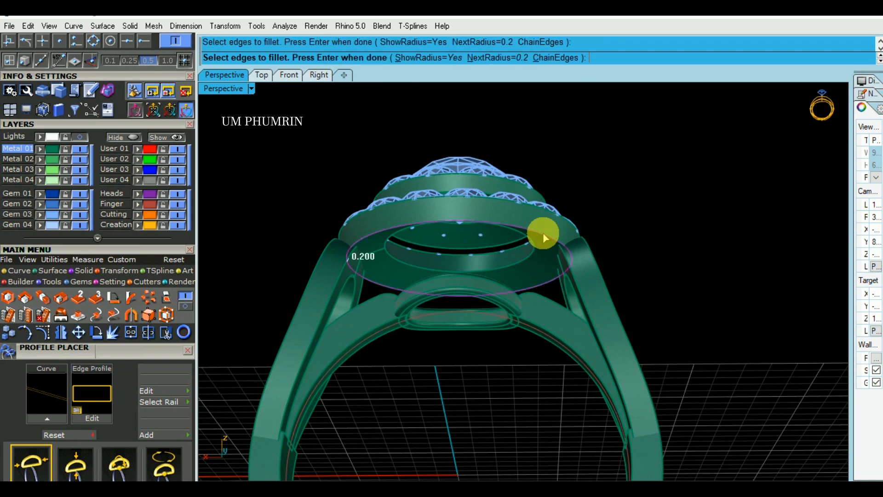
key(Return)
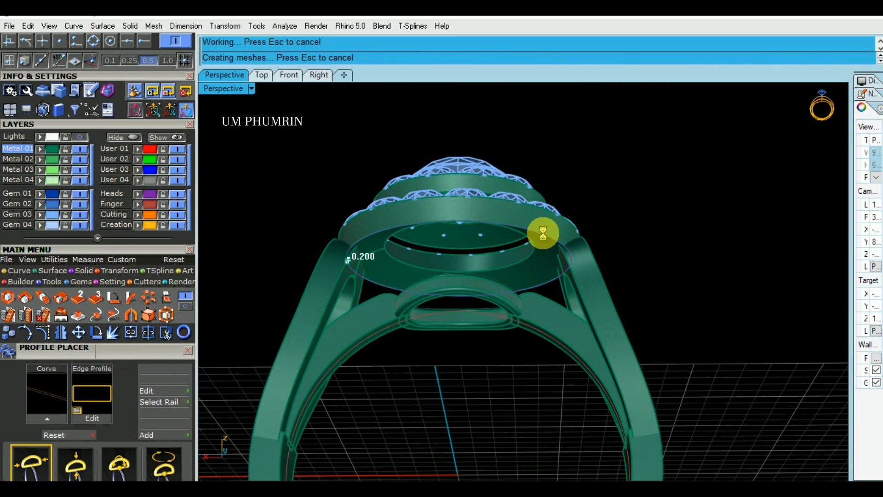
click(487, 290)
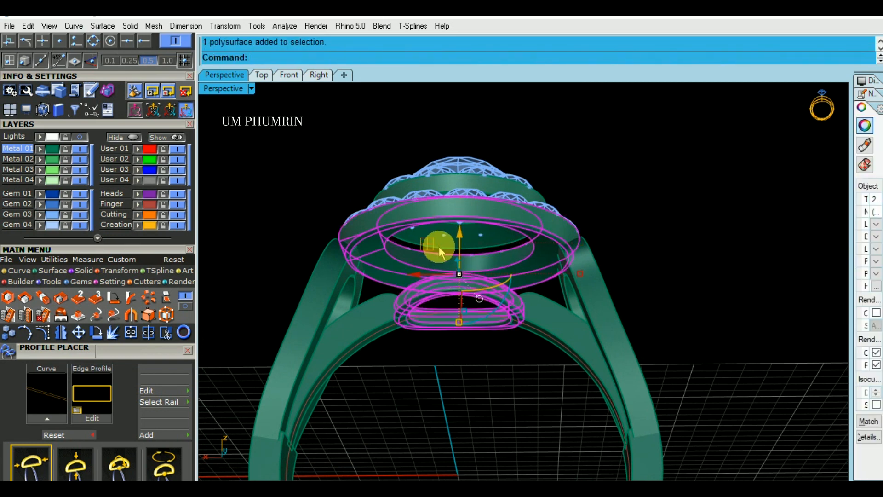
right_drag(522, 268, 551, 282)
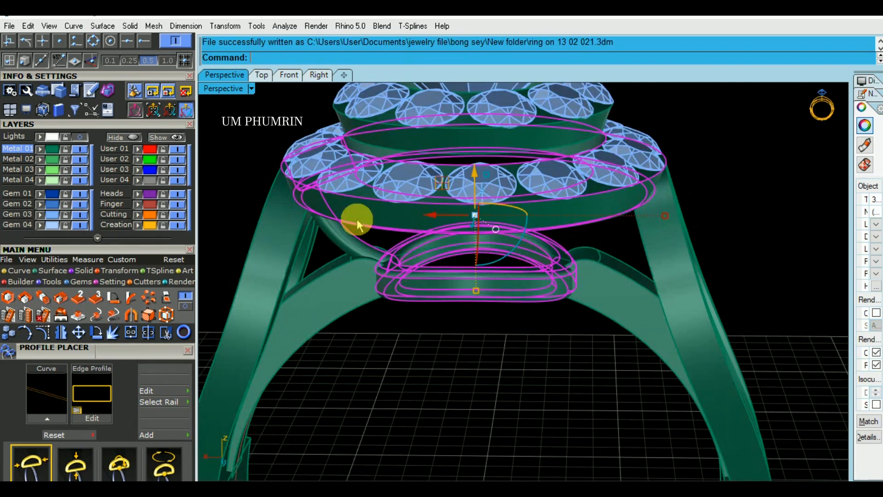
key(Escape)
Delete the pipe struts between the two gem tiers, keeping one centre curve.
scroll(663, 294, down, 5)
right_drag(659, 283, 489, 156)
scroll(437, 133, up, 3)
click(454, 138)
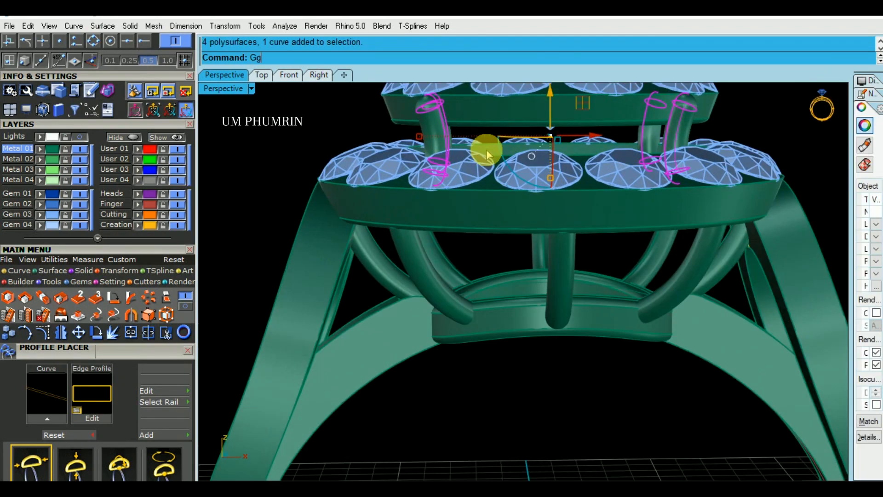
ctrl+click(678, 141)
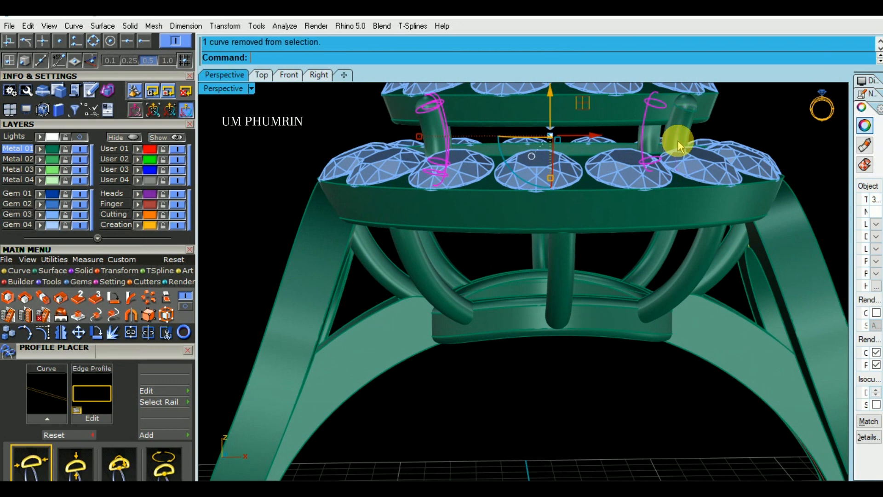
click(683, 142)
shift+right_drag(683, 142, 630, 161)
key(Delete)
Pipe the remaining strut curve between the gem tiers with a 0.7 mm diameter and round caps.
click(622, 156)
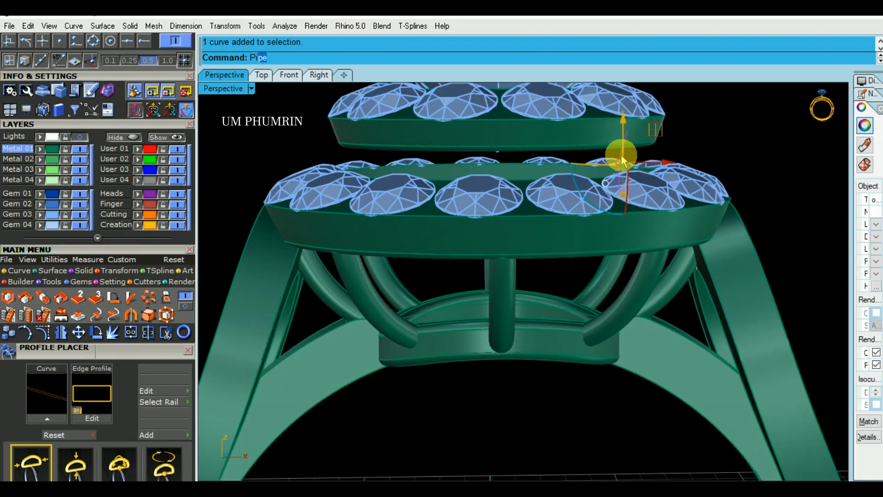
key(Return)
right_click(621, 153)
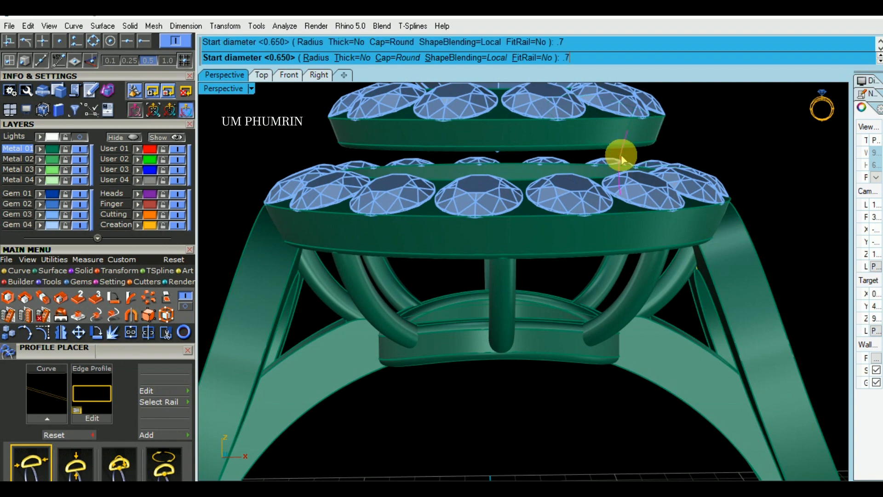
right_click(621, 154)
right_drag(622, 154, 522, 175)
Mirror the new pipe strut through the origin across the X axis.
click(611, 158)
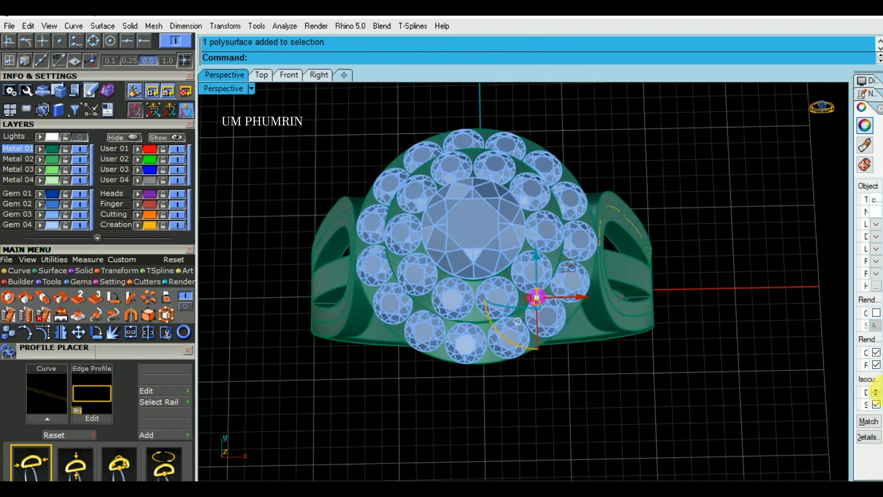
right_drag(695, 320, 660, 345)
text(Mirror)
key(Return)
text(0)
key(Return)
click(693, 319)
Mirror the two pipe struts between the gem tiers through the origin along the Y axis onto the opposite side.
scroll(512, 216, up, 2)
click(512, 217)
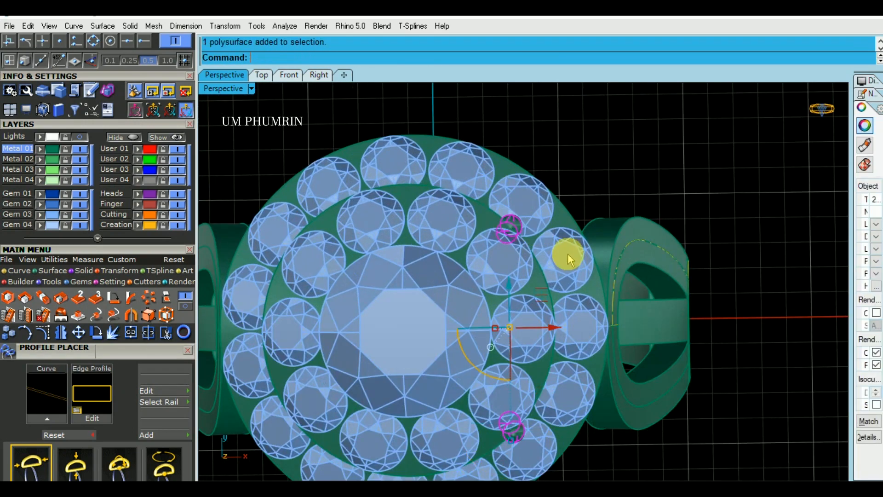
scroll(598, 243, down, 1)
text(Mm)
key(Return)
text(0)
key(Return)
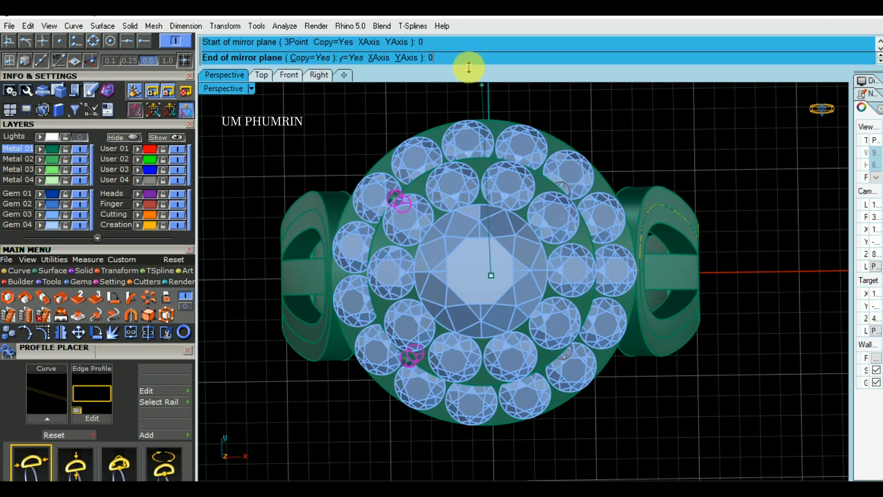
click(488, 110)
right_drag(605, 120, 532, 178)
click(290, 75)
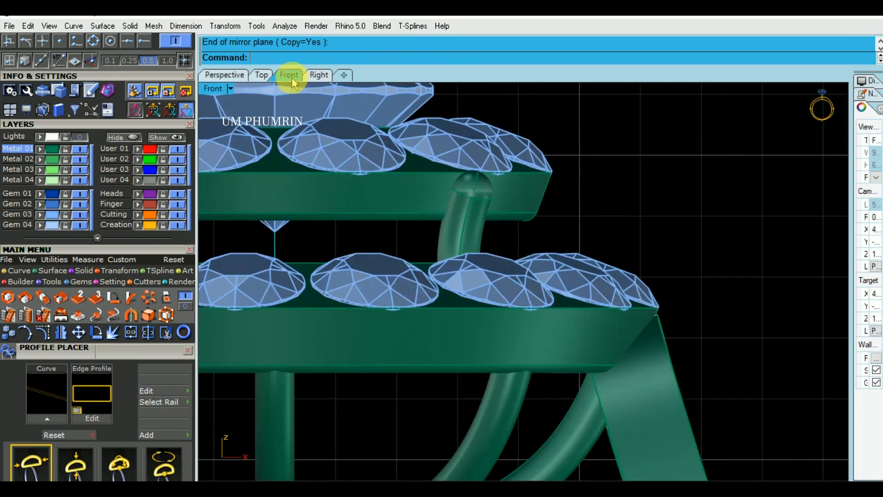
scroll(473, 237, down, 3)
scroll(640, 226, up, 3)
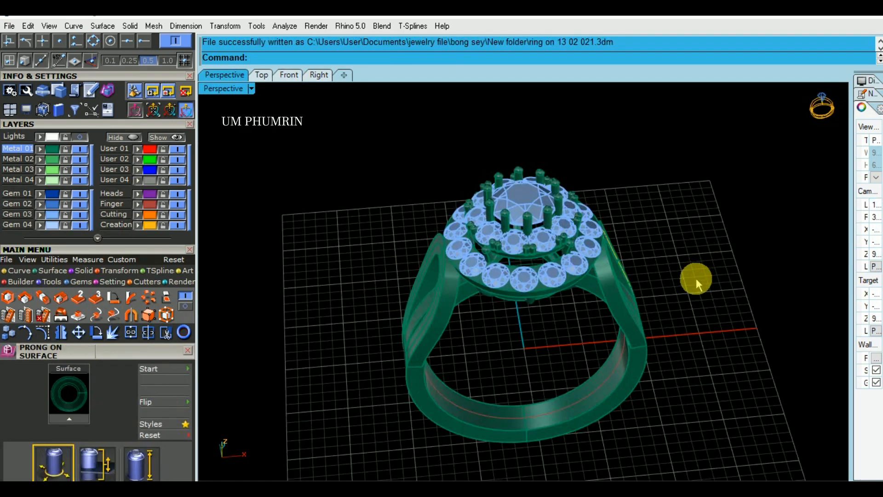
Delete one half of the ring shank with its looped support, and the larger construction circle.
right_drag(694, 278, 358, 176)
click(288, 75)
scroll(423, 262, up, 3)
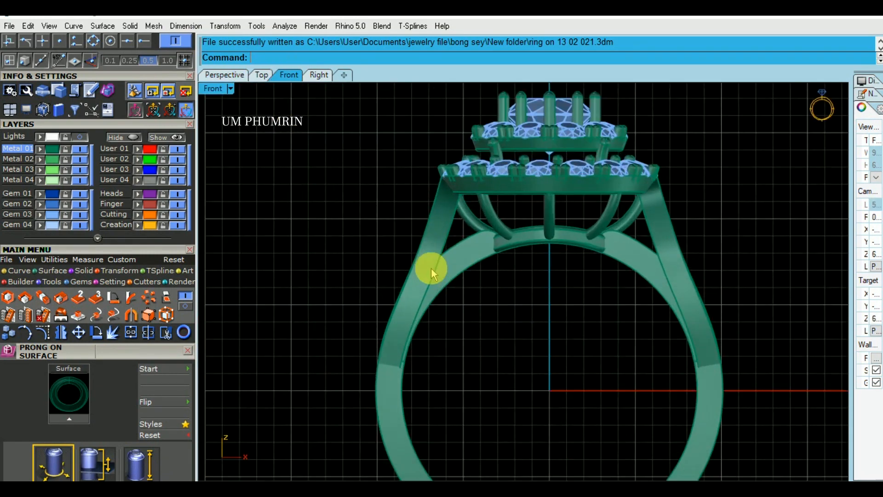
click(432, 271)
scroll(459, 310, down, 2)
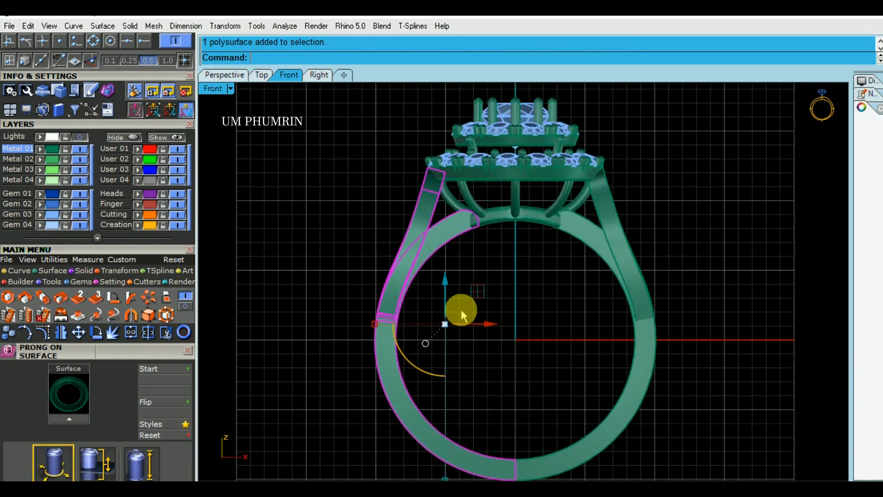
key(Delete)
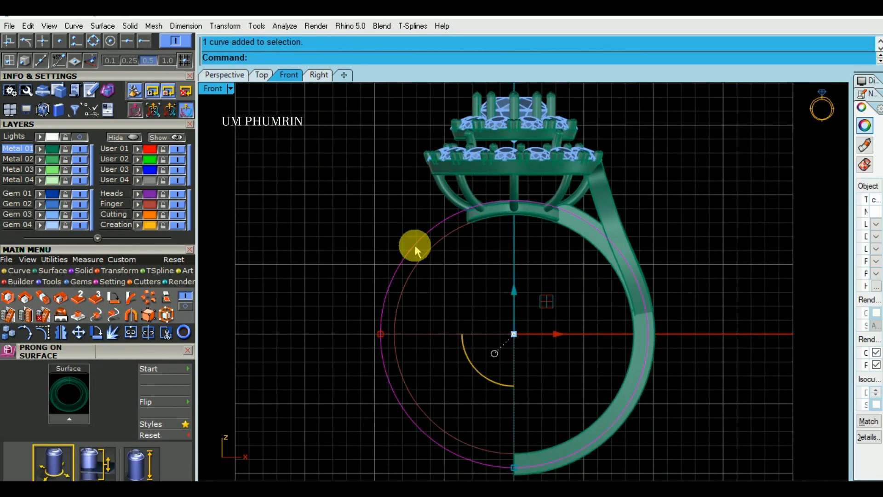
key(Delete)
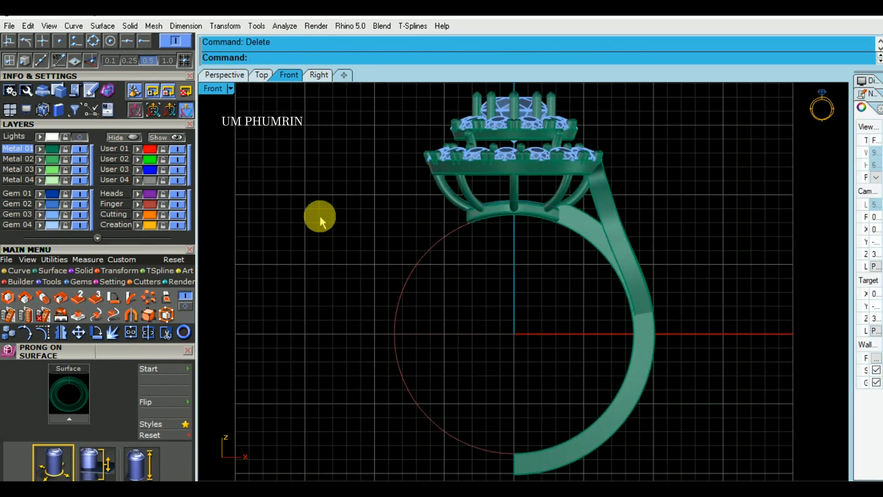
Extract the lengthwise isocurve at the midpoint of the centre strip inside the remaining looped support.
click(225, 75)
right_drag(615, 232, 528, 342)
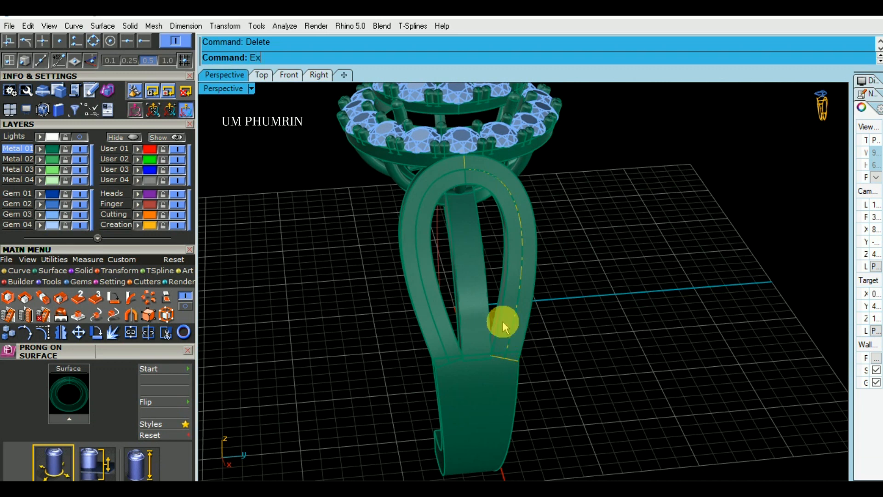
click(479, 326)
click(127, 40)
scroll(470, 362, up, 2)
click(470, 362)
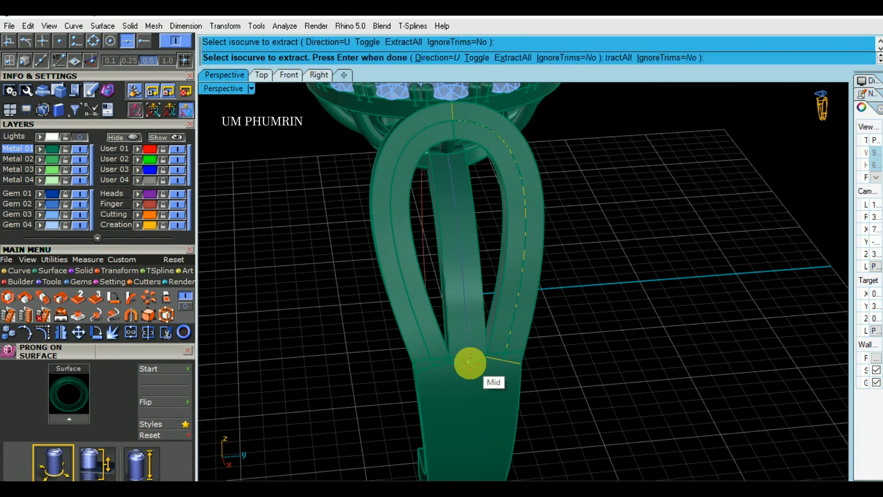
key(Return)
Lay out round gems along the extracted centre curve and orient them to the strip's surface.
text(g)
key(Return)
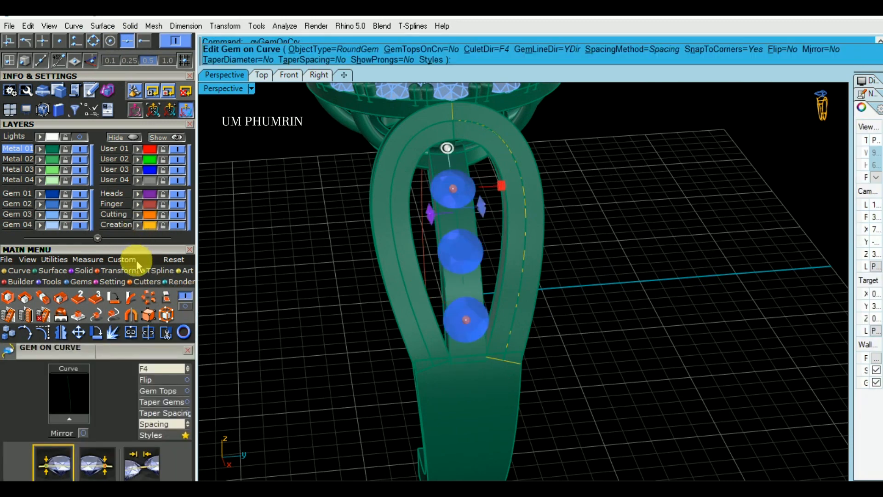
scroll(138, 283, up, 1)
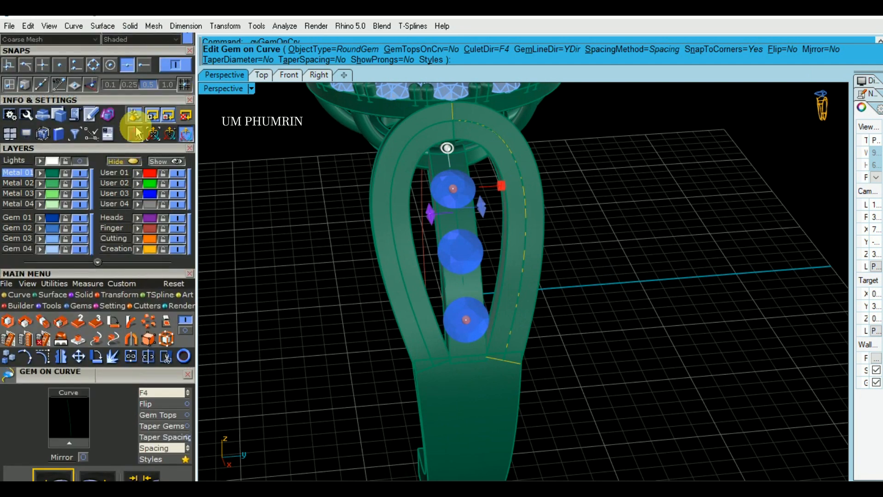
scroll(138, 276, down, 6)
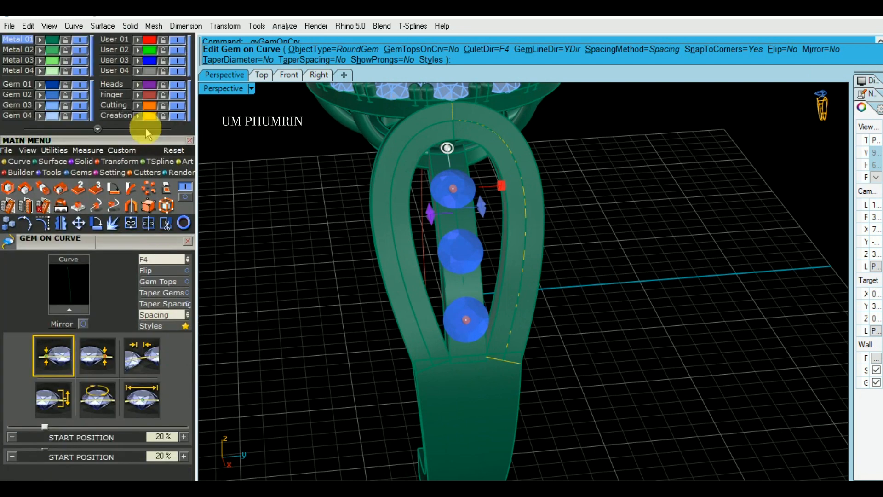
scroll(161, 237, down, 1)
scroll(161, 237, down, 1)
scroll(479, 256, up, 3)
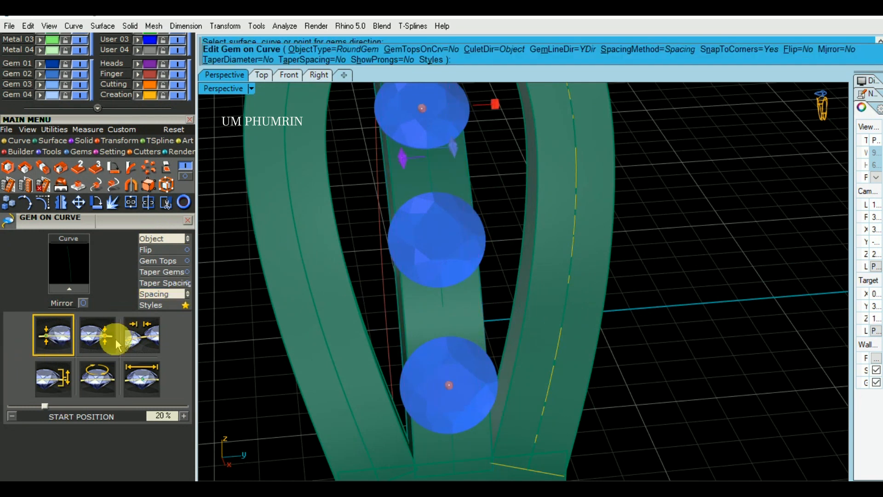
Set the centre row's gem spacing to 0.1 mm and the start size to 1.6 mm.
click(151, 344)
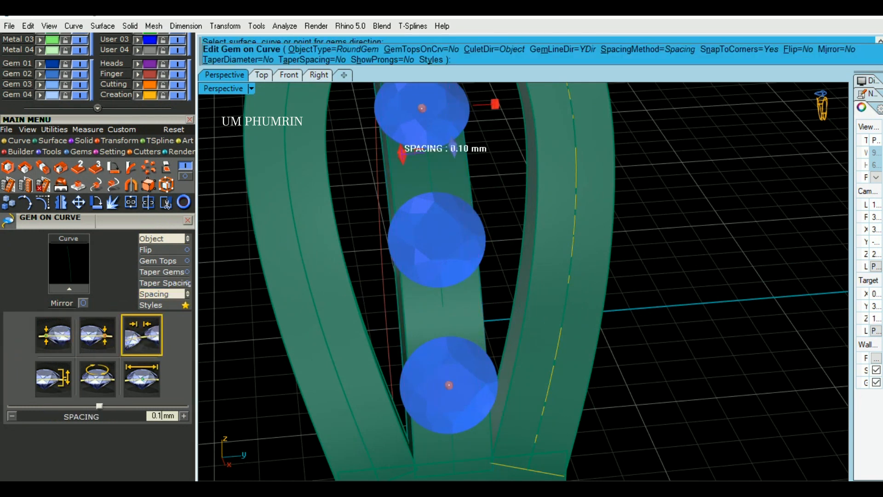
key(BackSpace)
text(1.)
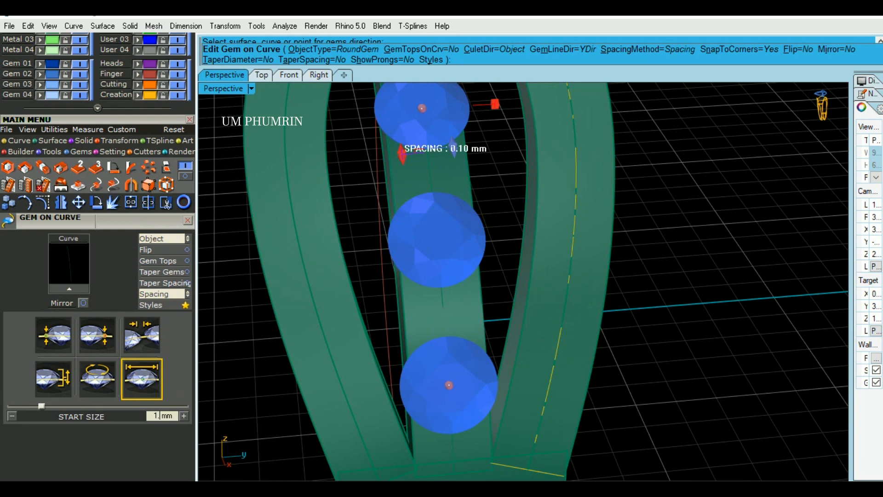
text(6)
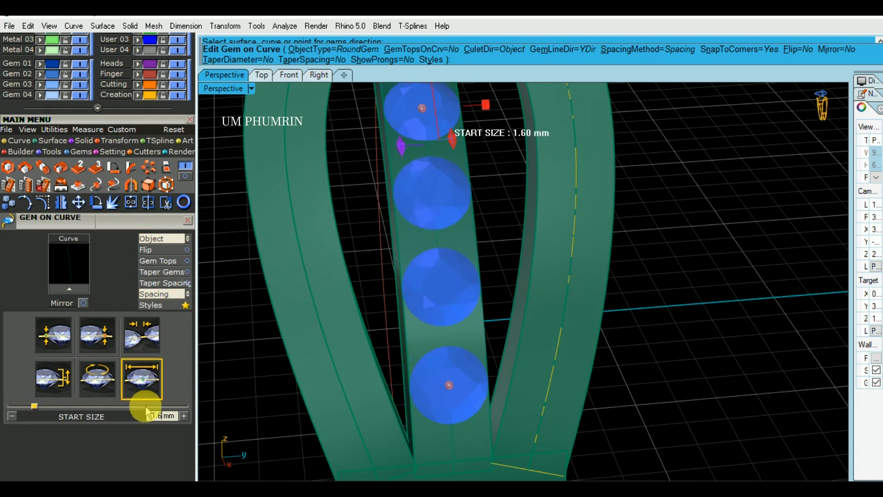
Change the centre row's spacing method to Fixed and extend the gems along the strip to a 10% end position.
scroll(349, 446, down, 5)
right_drag(418, 383, 488, 326)
click(159, 298)
right_drag(459, 322, 502, 312)
click(159, 297)
scroll(159, 298, up, 1)
drag(466, 207, 462, 185)
right_drag(572, 359, 569, 328)
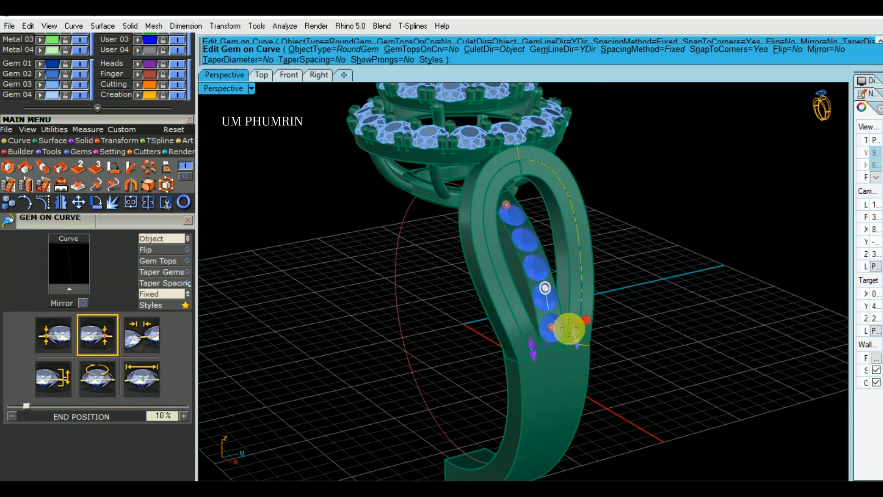
Set the centre row's spacing to 0.12 mm and place the gems on the strip.
click(142, 342)
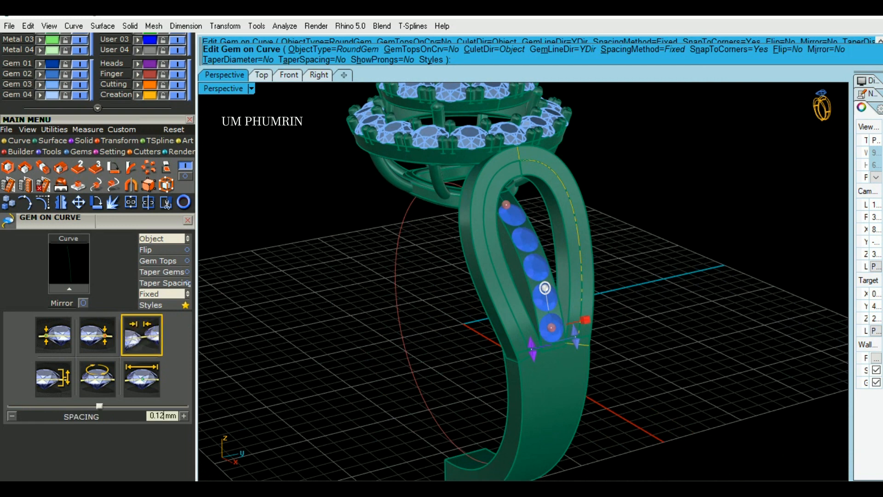
right_click(510, 284)
click(545, 265)
click(708, 279)
right_drag(701, 282, 596, 277)
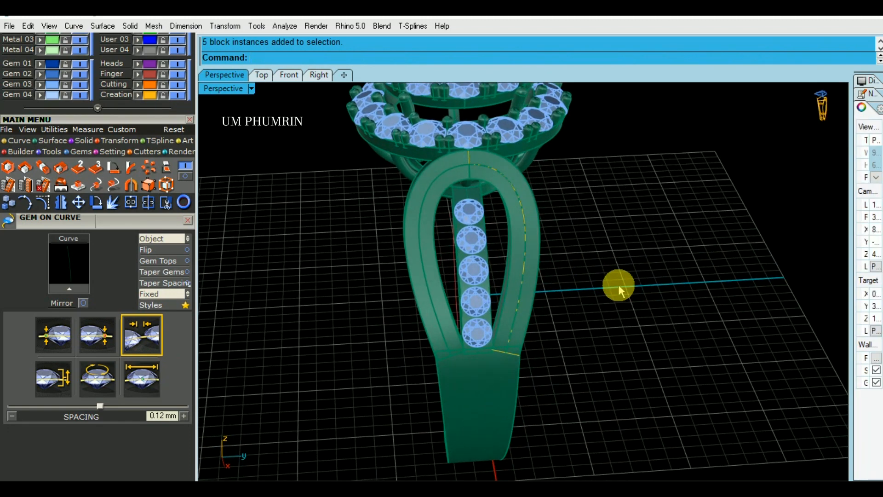
Lay out round gems along the looped support's centre curve and orient them to the loop's surface.
scroll(618, 285, up, 5)
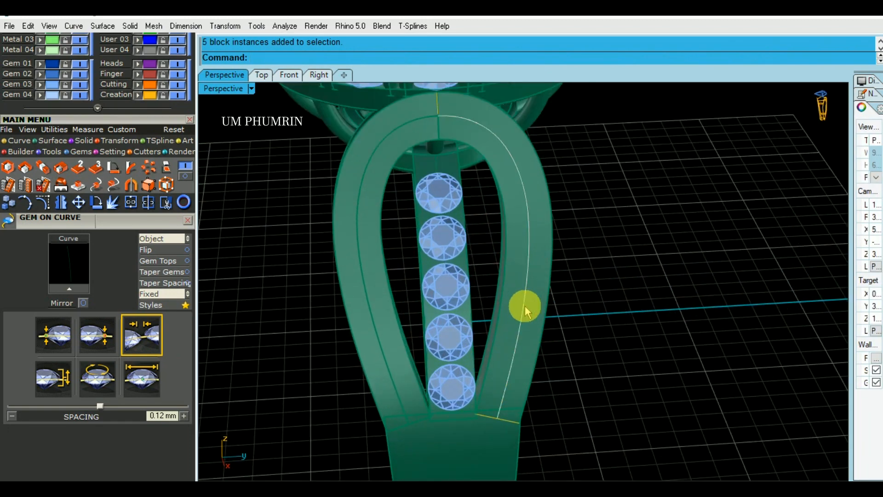
click(526, 308)
mouse_move(527, 308)
right_down()
mouse_move(546, 294)
mouse_move(537, 296)
right_up()
text(g)
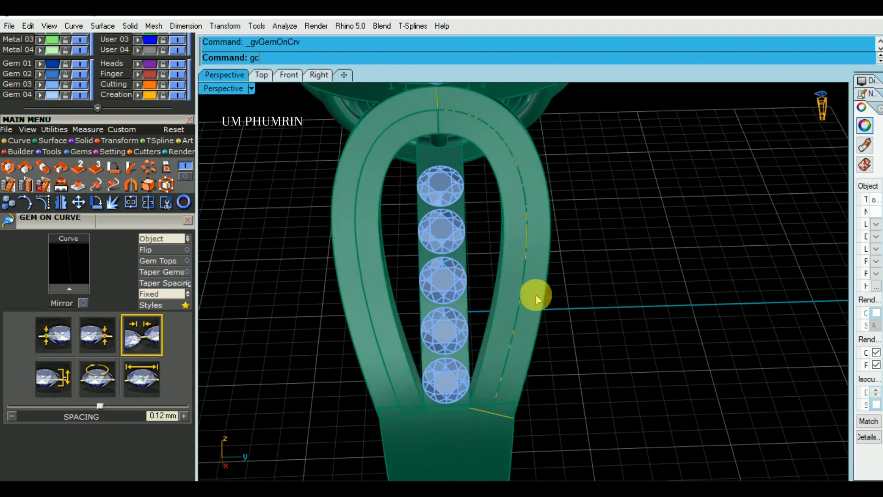
text(c)
key(Return)
click(165, 239)
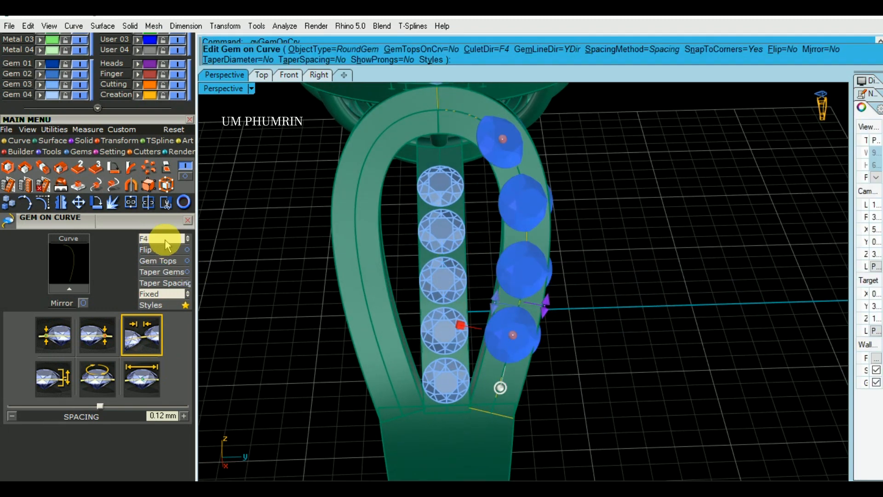
click(539, 235)
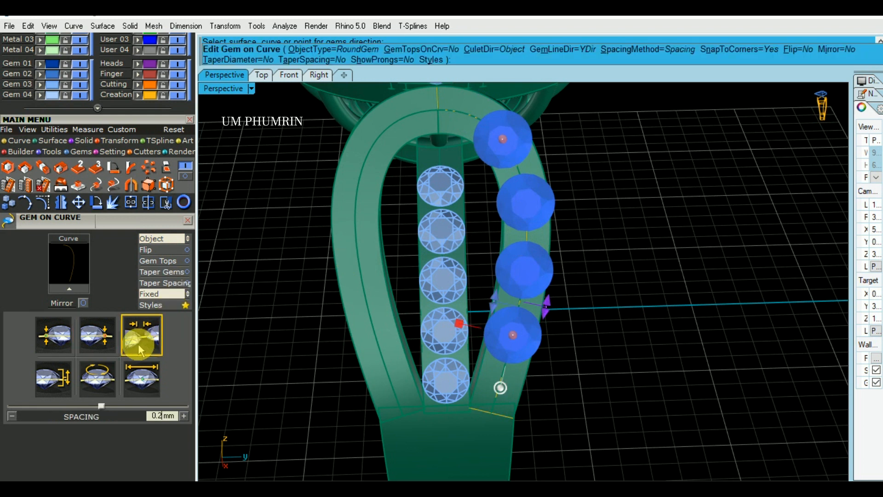
Set the loop row's gem spacing to 0.11 mm and the start size to 1.6 mm.
key(BackSpace)
text(11)
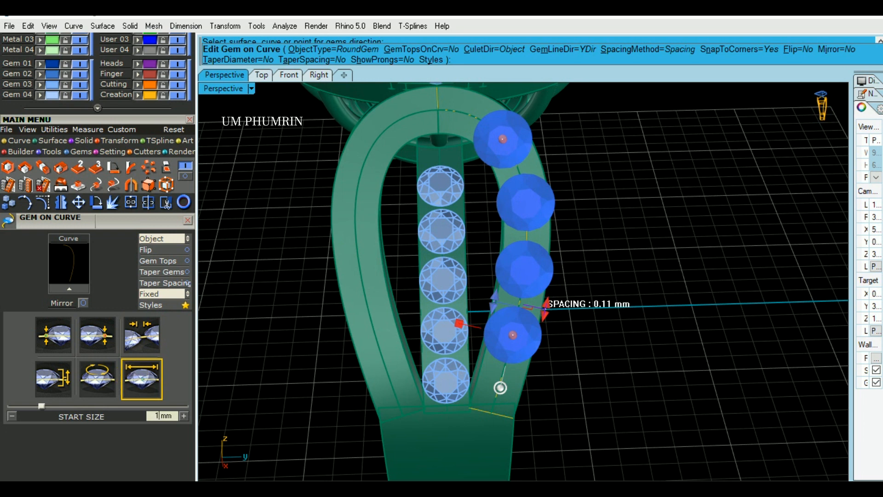
text(1.6)
key(Return)
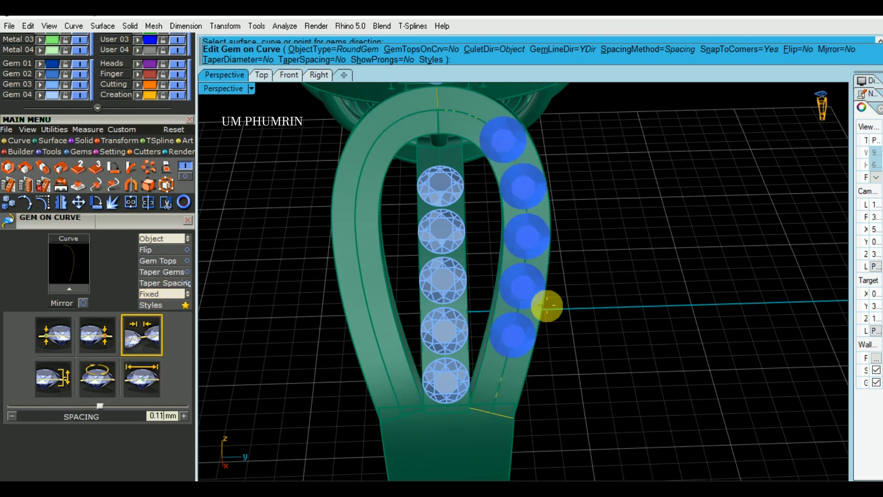
Extend the loop row from near its base to the loop's top, set the spacing to 0.12 mm and place the gems.
mouse_move(512, 336)
drag(513, 336, 498, 381)
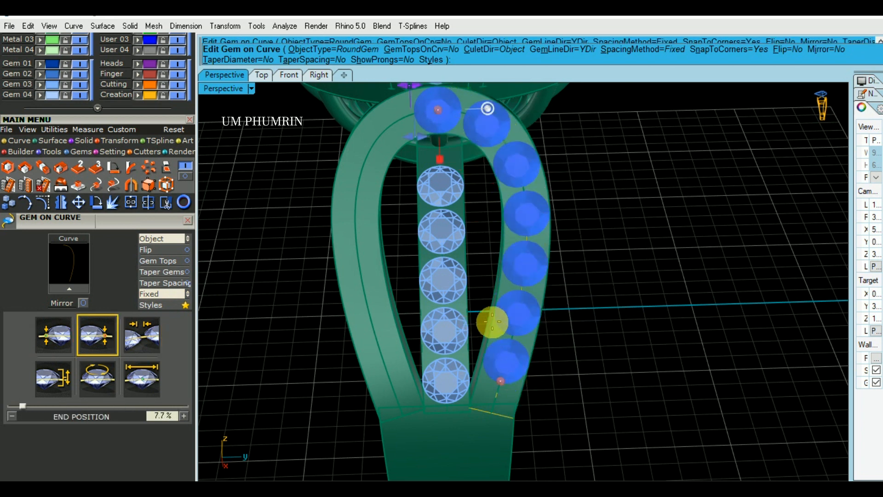
click(143, 339)
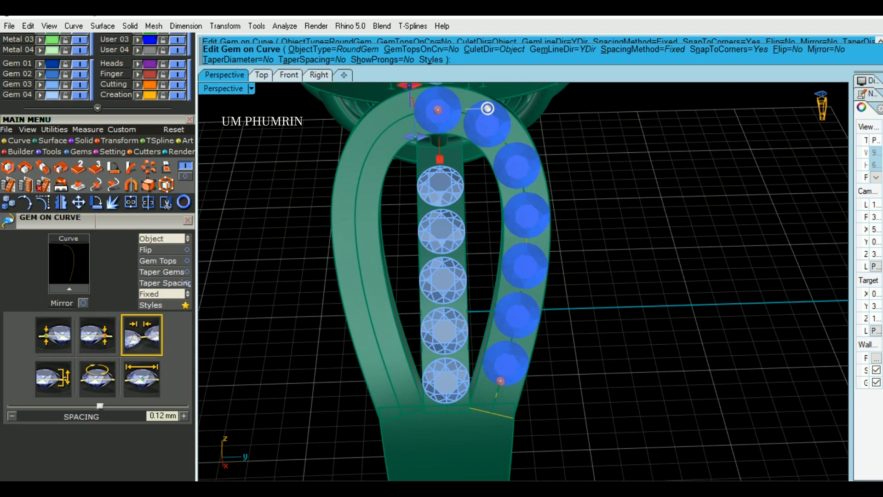
right_drag(465, 345, 410, 355)
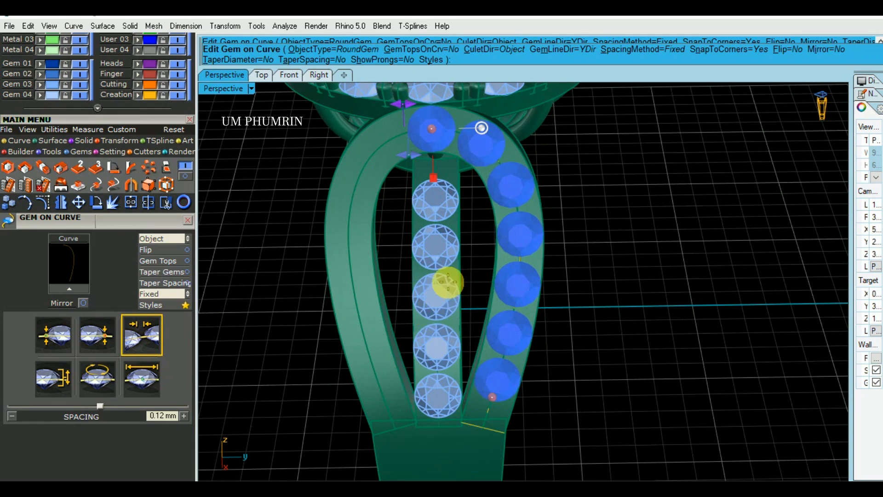
right_click(466, 250)
Ungroup the new loop gems and regroup them without the topmost gem.
click(527, 244)
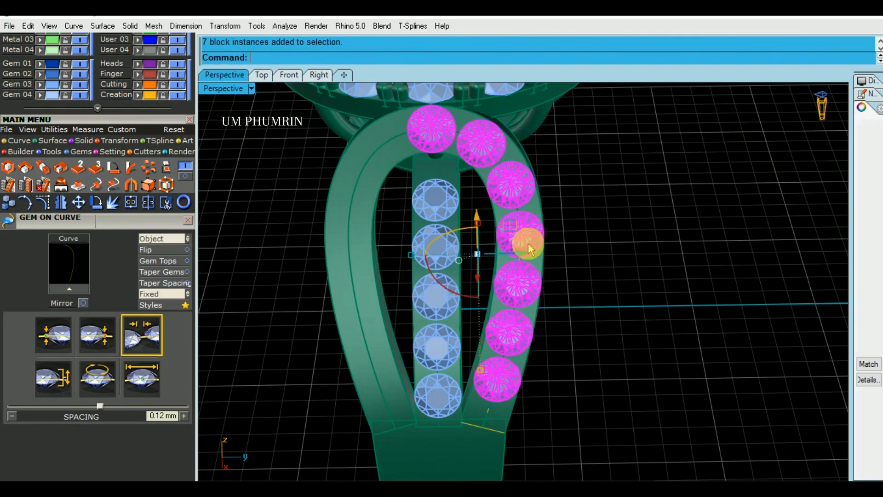
key(ctrl+shift+g)
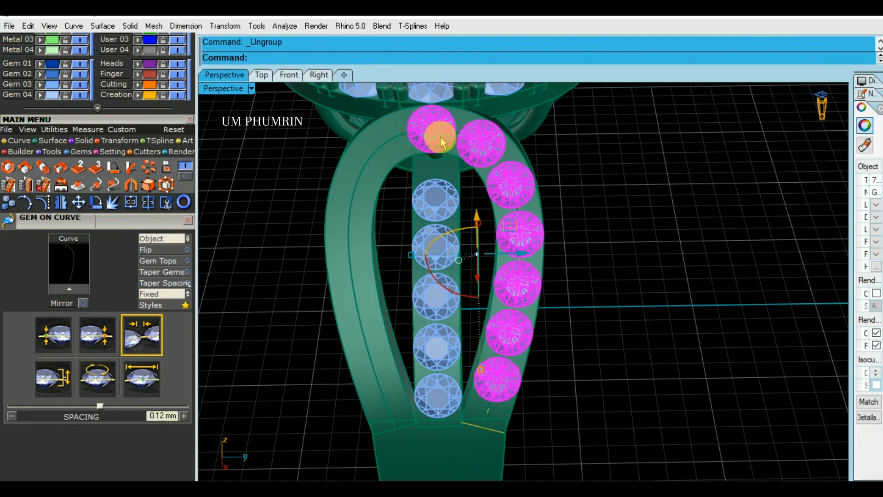
ctrl+click(442, 140)
key(ctrl+g)
Mirror the grouped loop gems through the origin along the X axis onto the other arm of the loop.
right_drag(534, 299, 575, 275)
text(m)
key(Return)
text(0)
key(Return)
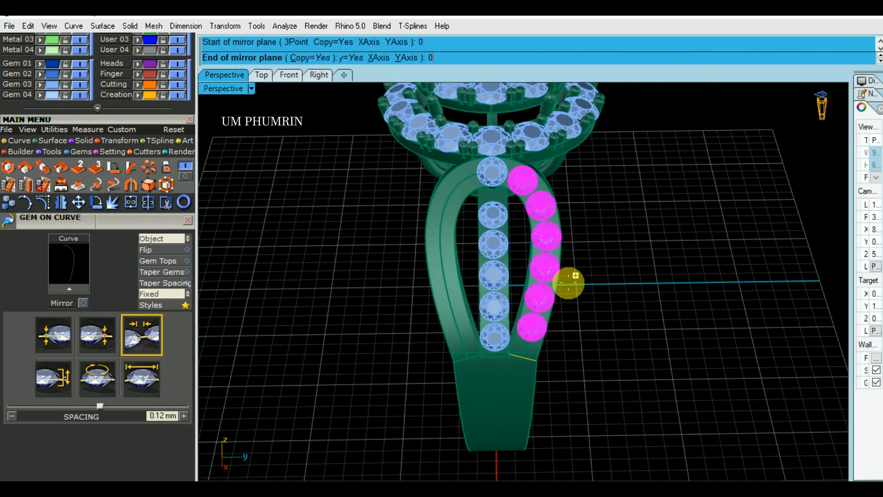
text(0)
click(529, 421)
Start an edge fillet on the lower shank and select its four long edges.
right_drag(572, 343, 625, 284)
scroll(584, 274, up, 5)
click(582, 274)
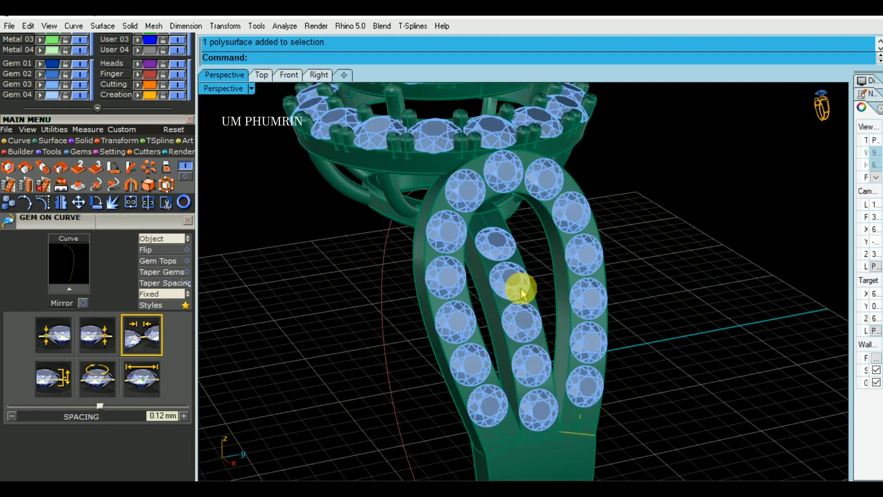
scroll(521, 288, down, 5)
right_drag(670, 357, 653, 326)
scroll(512, 355, up, 5)
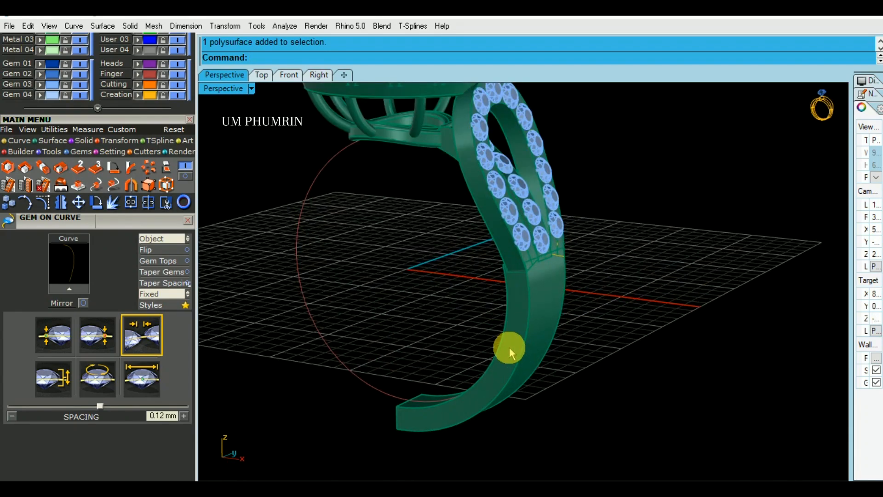
shift+right_drag(520, 319, 559, 298)
scroll(527, 319, up, 4)
scroll(527, 319, down, 6)
key(Return)
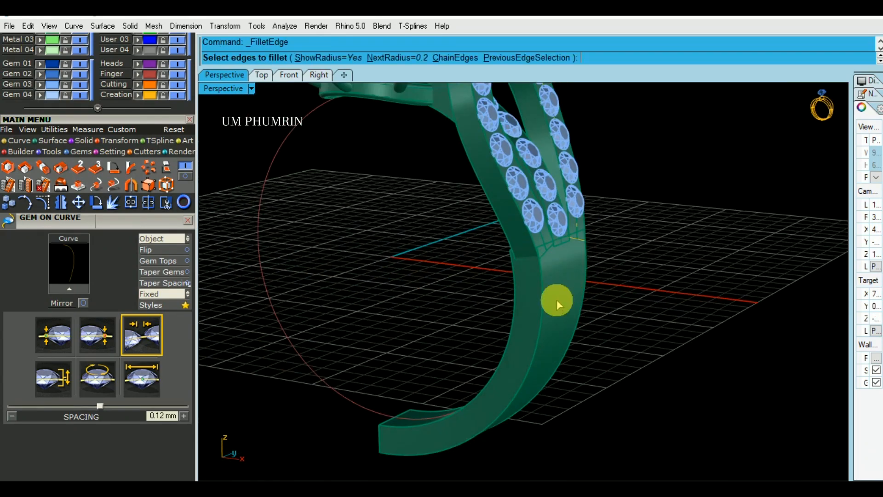
drag(662, 394, 437, 319)
scroll(546, 252, up, 2)
key(Return)
scroll(546, 252, up, 1)
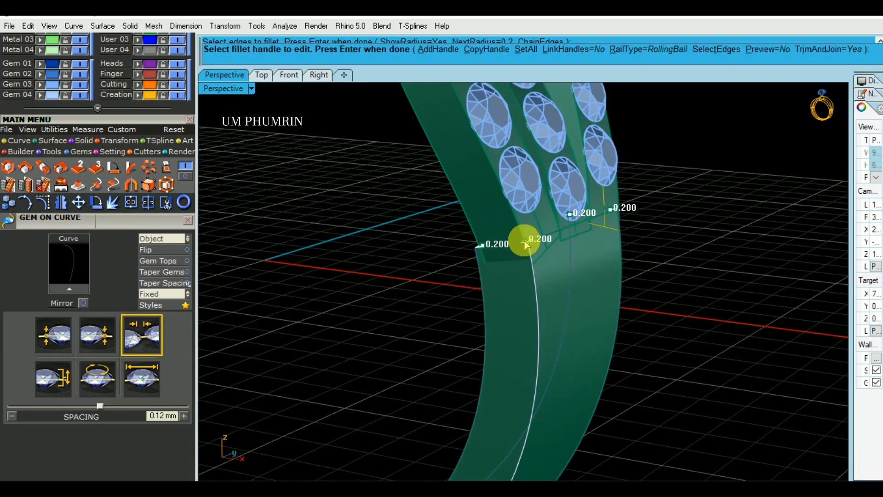
Set the fillet radius to 0 at all four handles where the lower shank meets the looped support.
click(524, 239)
text(0)
key(Return)
click(481, 248)
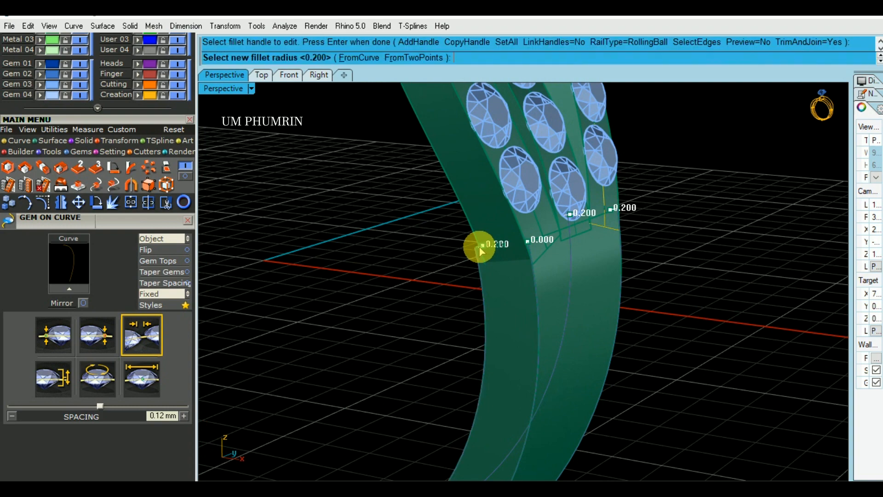
text(0)
key(Return)
right_drag(703, 273, 541, 257)
click(548, 245)
text(0)
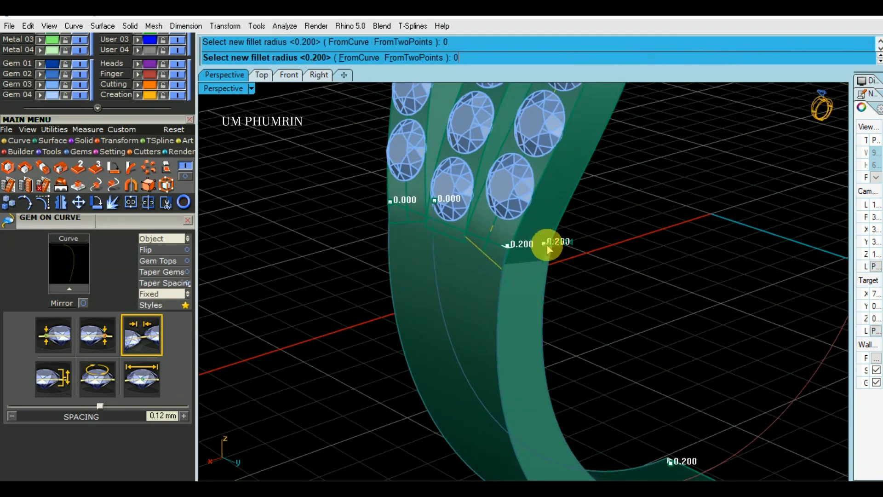
key(Return)
click(508, 246)
text(0)
key(Return)
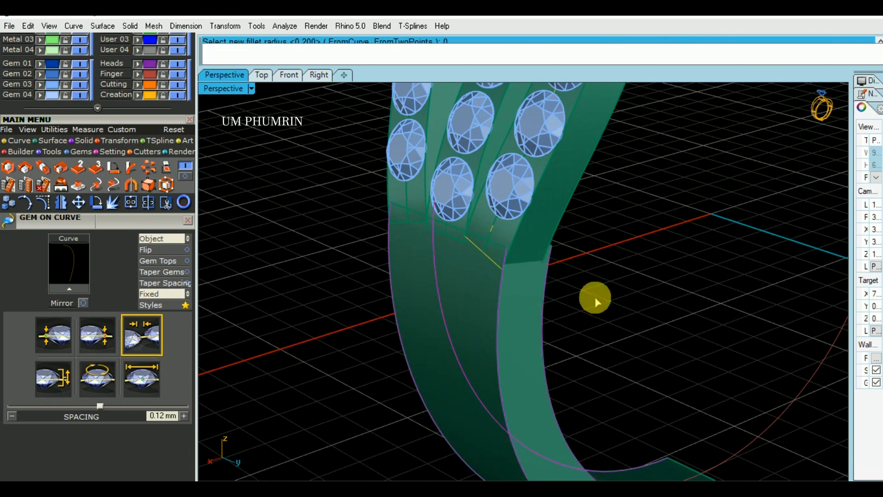
Set the fillet radius to 0.3 at the four handles on the shank's bottom end and complete the fillet.
scroll(630, 308, down, 7)
shift+right_drag(676, 399, 615, 362)
scroll(615, 362, up, 4)
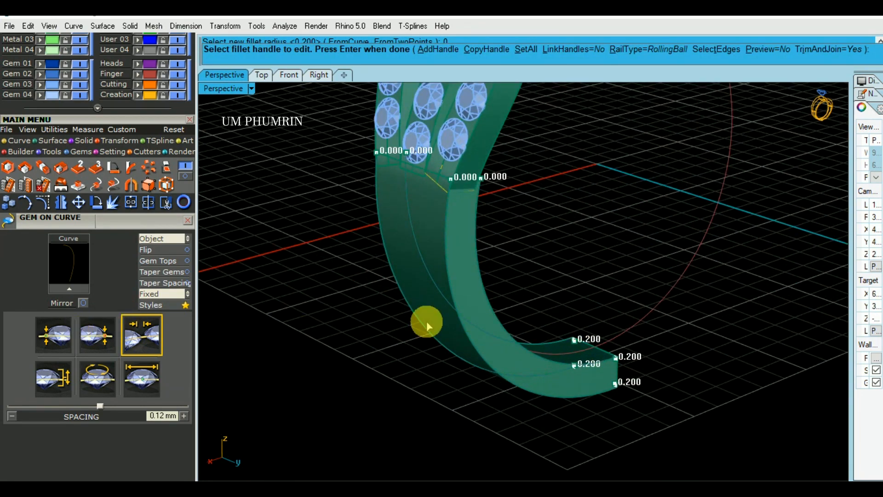
scroll(575, 340, up, 5)
click(571, 344)
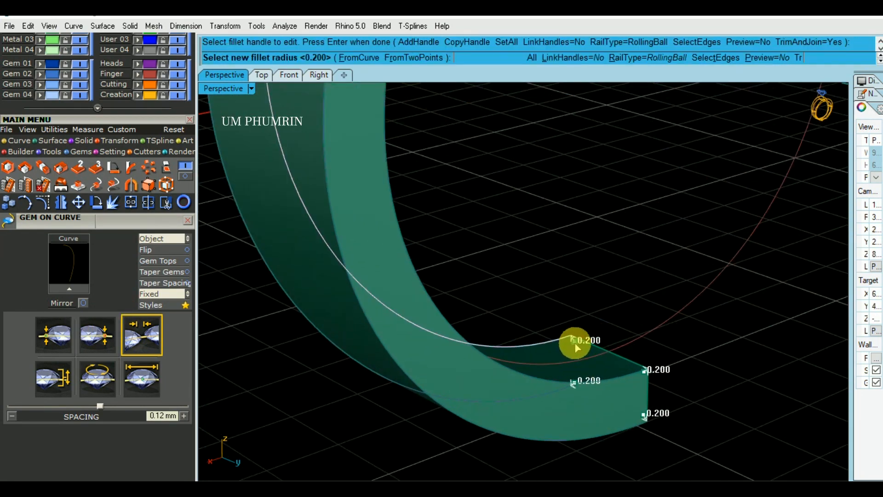
text(.3)
key(Return)
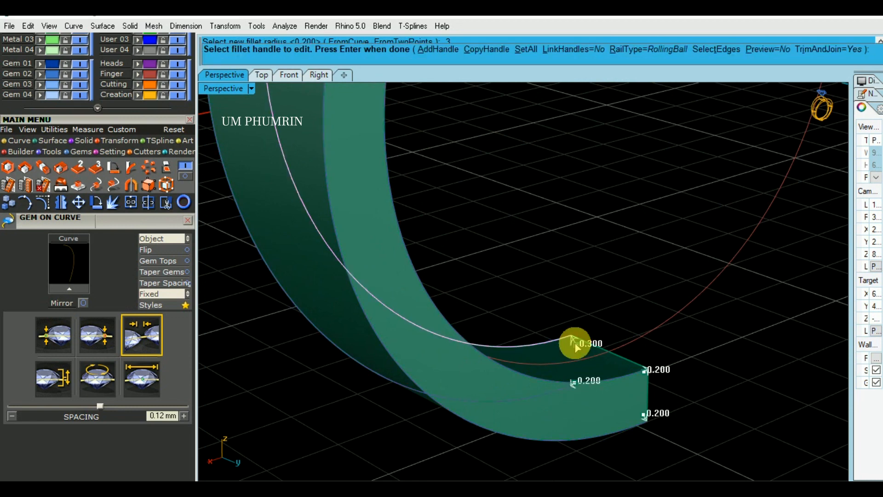
click(647, 374)
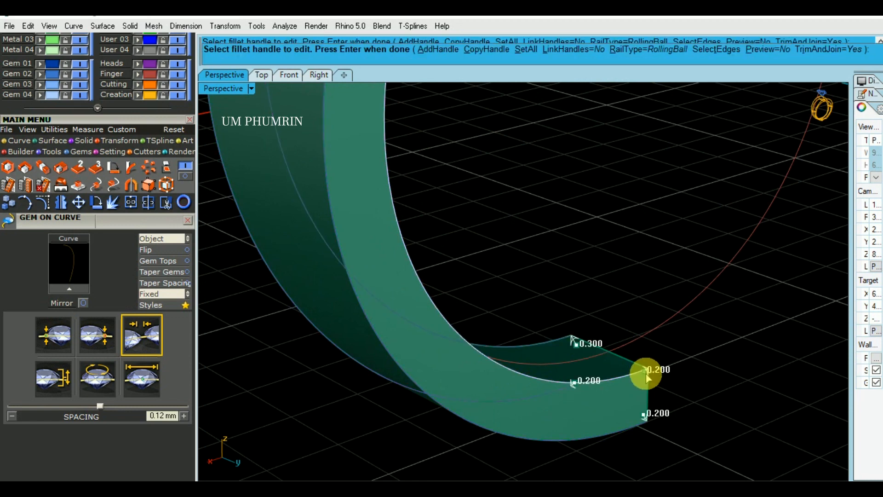
key(Return)
click(578, 379)
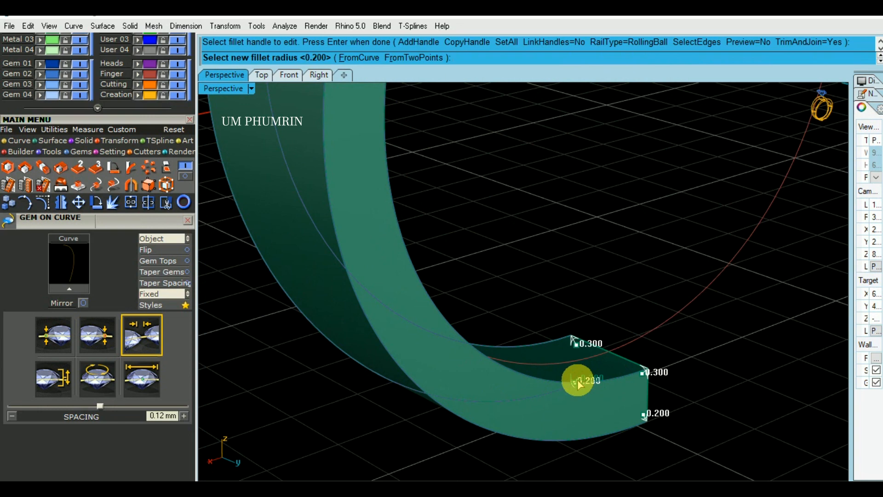
key(Return)
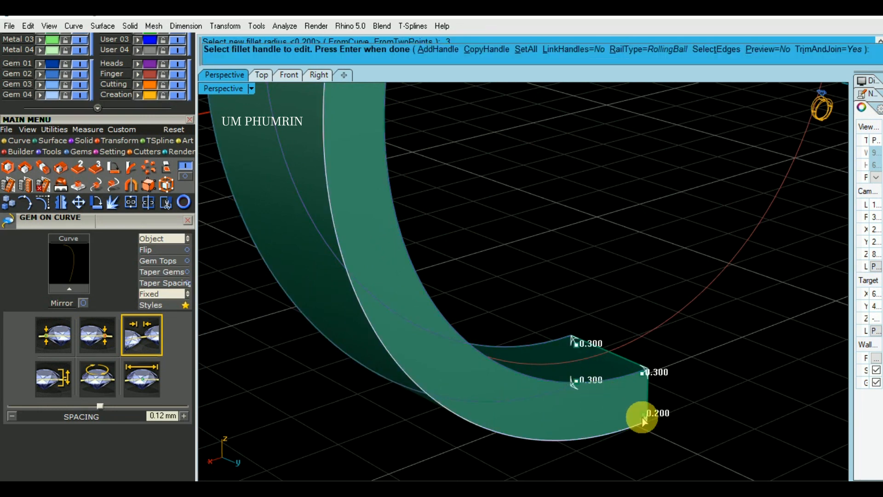
click(644, 418)
right_click(644, 418)
right_click(644, 419)
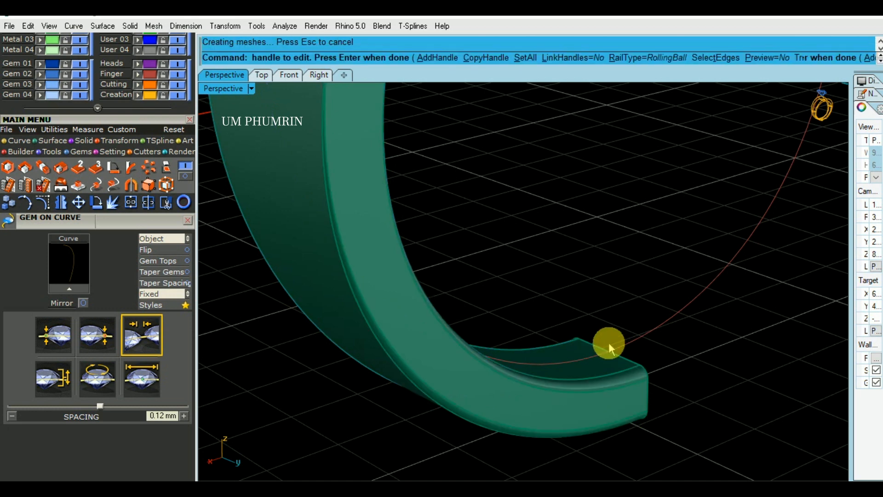
Try to fillet the finger-side edges of the middle gem bar between the loop arms.
scroll(608, 342, down, 5)
right_drag(576, 336, 643, 291)
right_drag(497, 304, 576, 324)
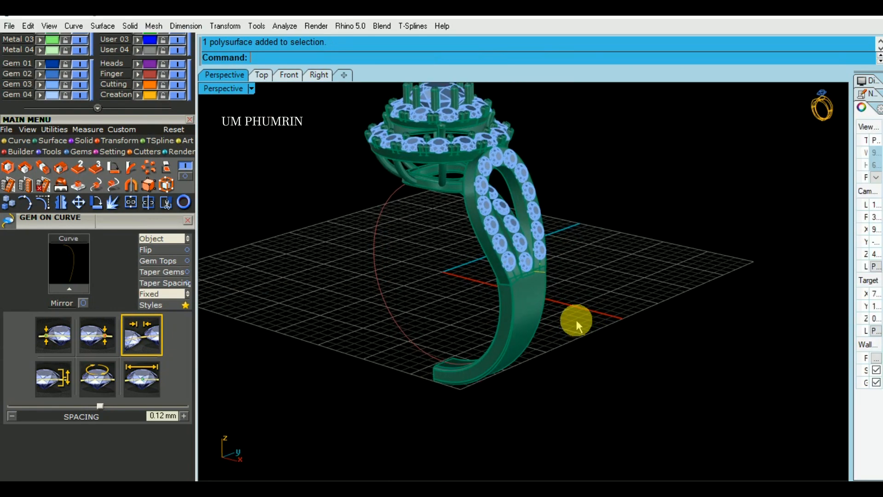
right_drag(589, 267, 556, 307)
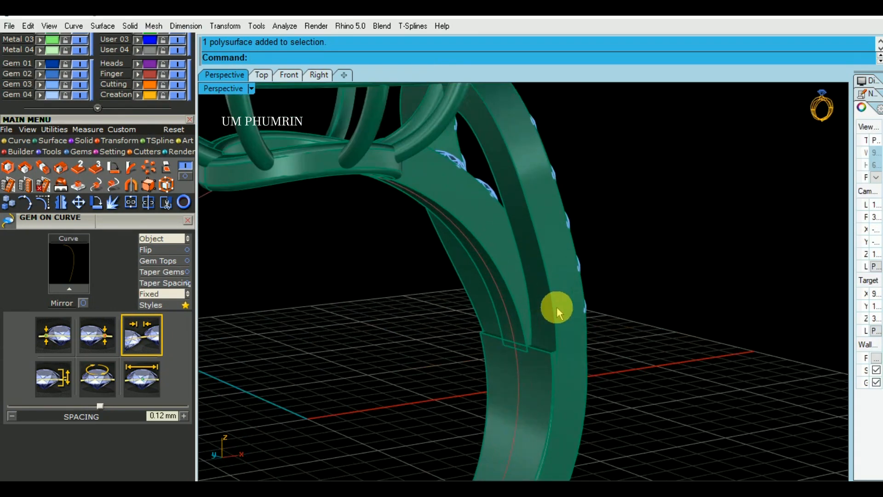
right_drag(630, 320, 529, 320)
click(533, 304)
click(495, 314)
key(Return)
key(Return)
scroll(502, 314, down, 3)
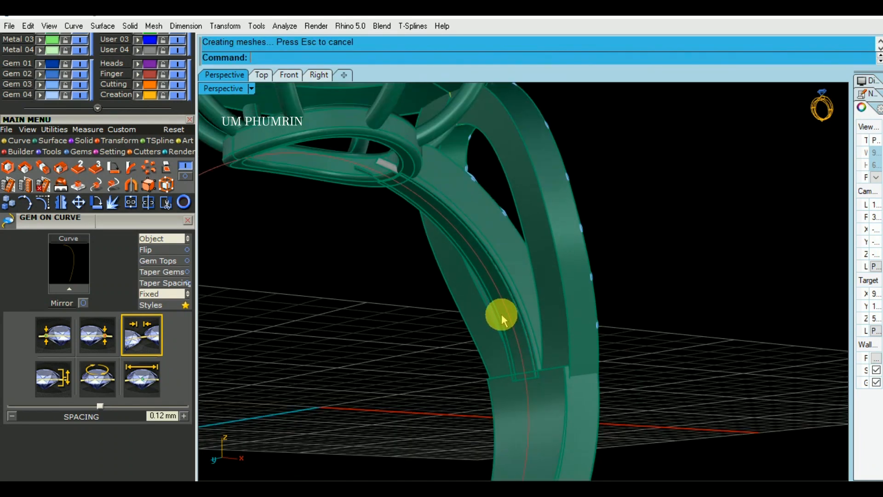
key(ctrl+z)
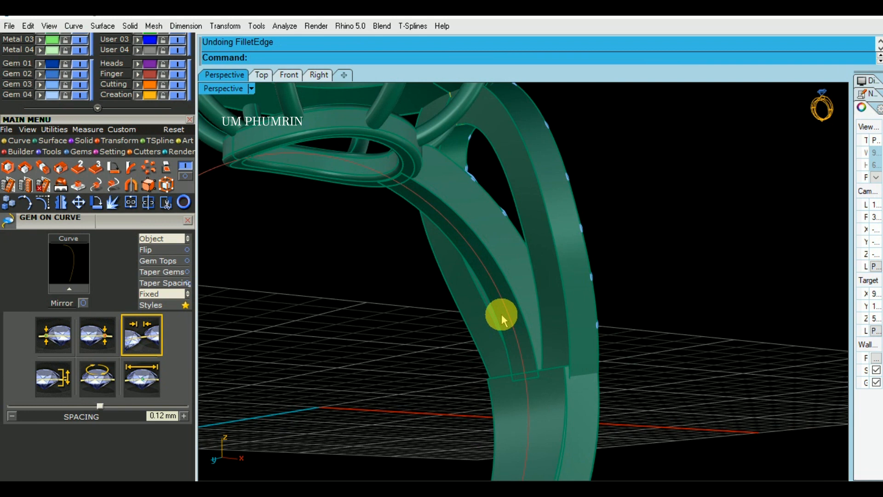
Delete one arm of the looped support together with its mirrored gems.
scroll(502, 314, down, 5)
right_drag(501, 313, 578, 357)
scroll(465, 268, up, 4)
click(449, 296)
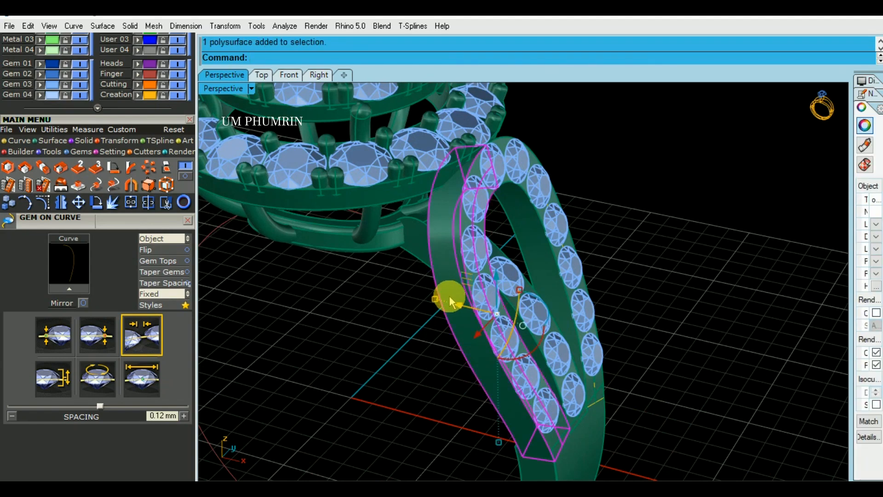
right_drag(528, 306, 495, 280)
key(Delete)
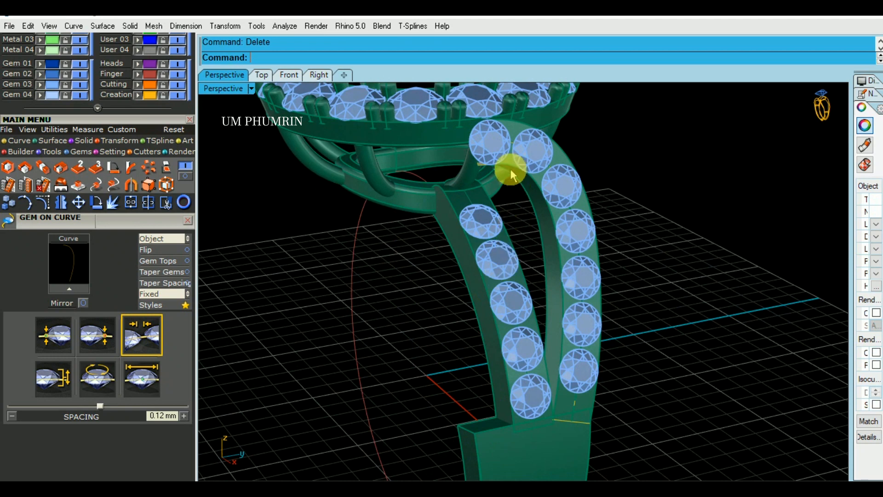
Cap the remaining loop arm to make it a closed solid.
click(511, 173)
scroll(532, 192, up, 3)
right_drag(532, 242, 550, 267)
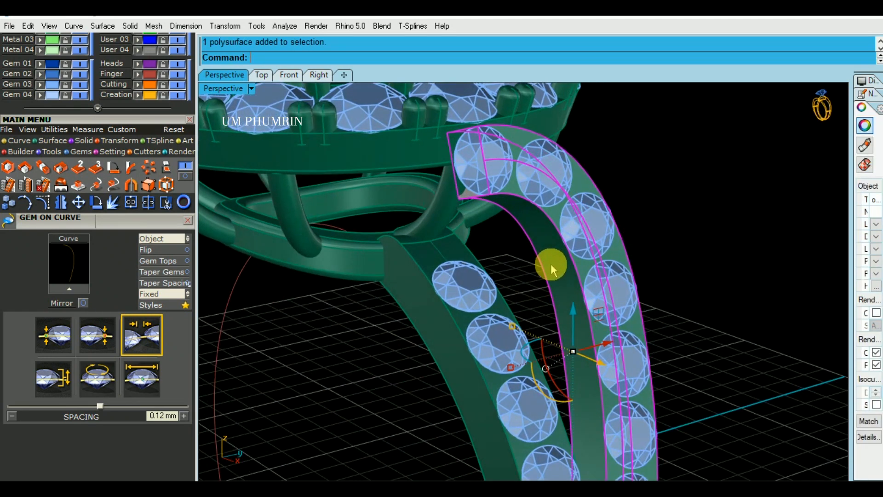
right_drag(551, 263, 533, 278)
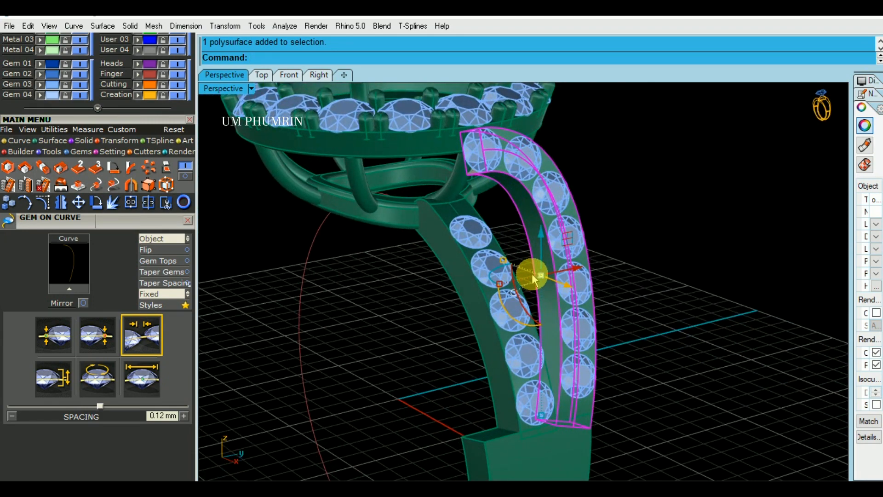
text(p)
key(Return)
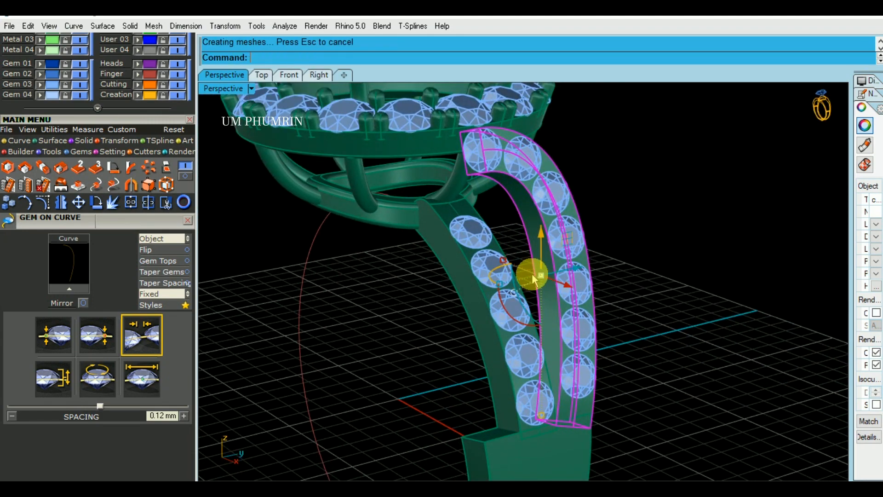
click(668, 269)
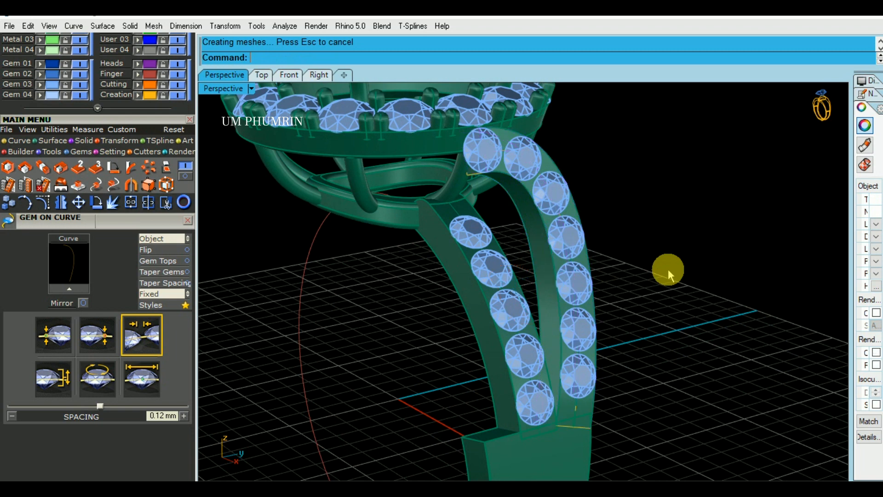
Isolate the capped loop arm by hiding all other objects.
click(543, 249)
drag(123, 124, 130, 277)
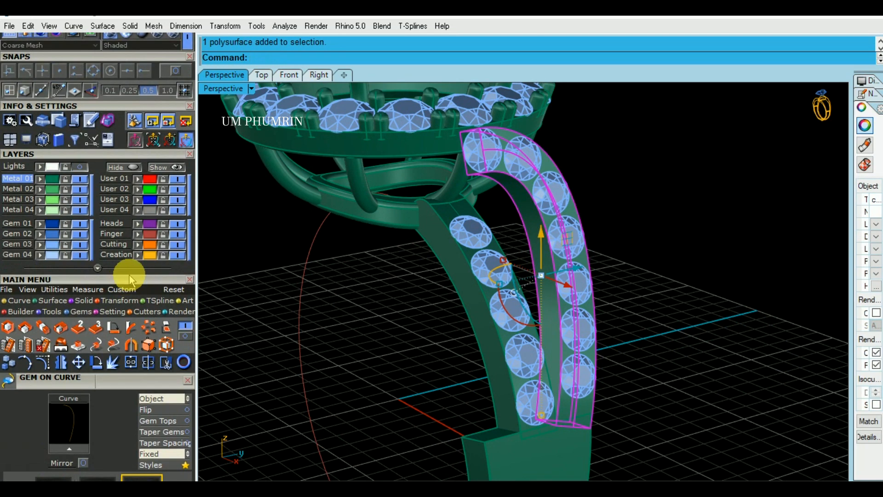
click(132, 169)
right_drag(387, 257, 534, 307)
Fillet the isolated arm's two finger-side edges with radius 0.2 and show the hidden objects again.
key(ctrl+f)
click(511, 289)
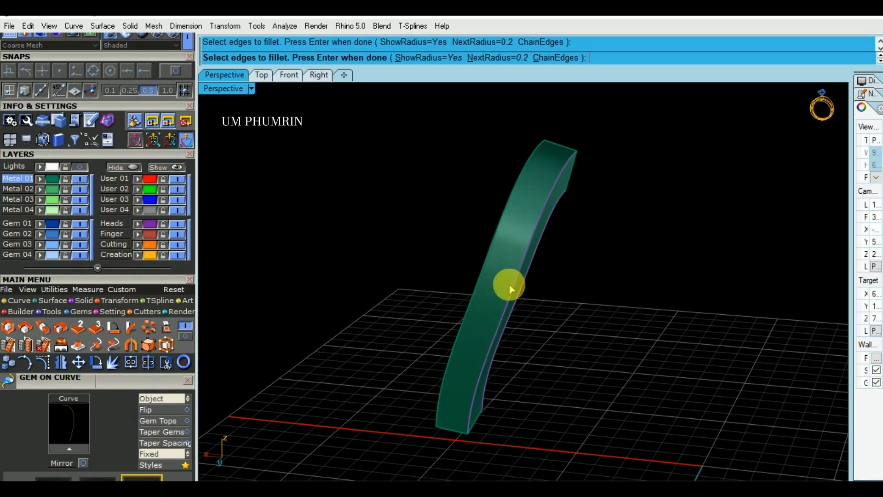
key(Return)
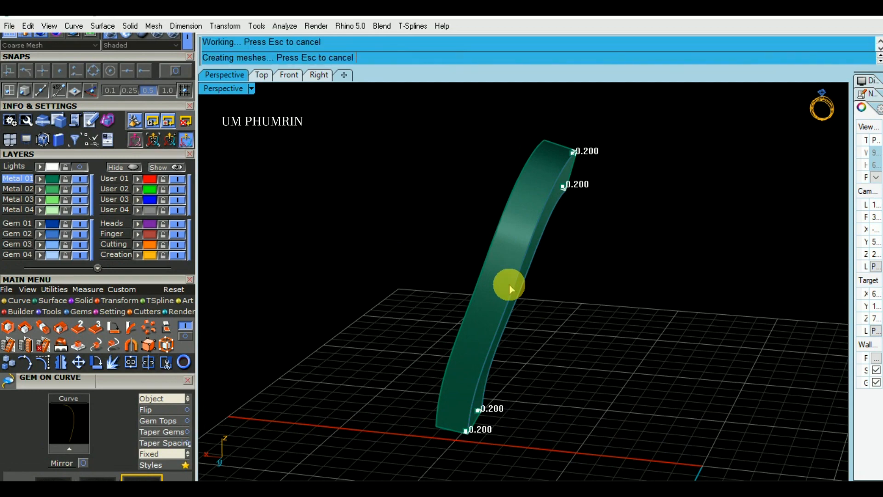
click(509, 284)
right_drag(509, 284, 529, 281)
click(177, 167)
Mirror the filleted arm and its gems through the origin across the X axis, and save the file.
right_drag(484, 232, 579, 250)
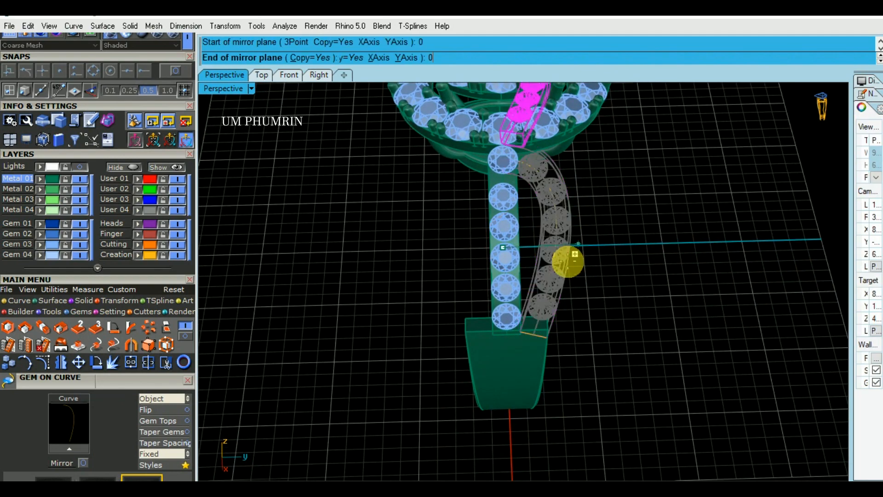
click(634, 413)
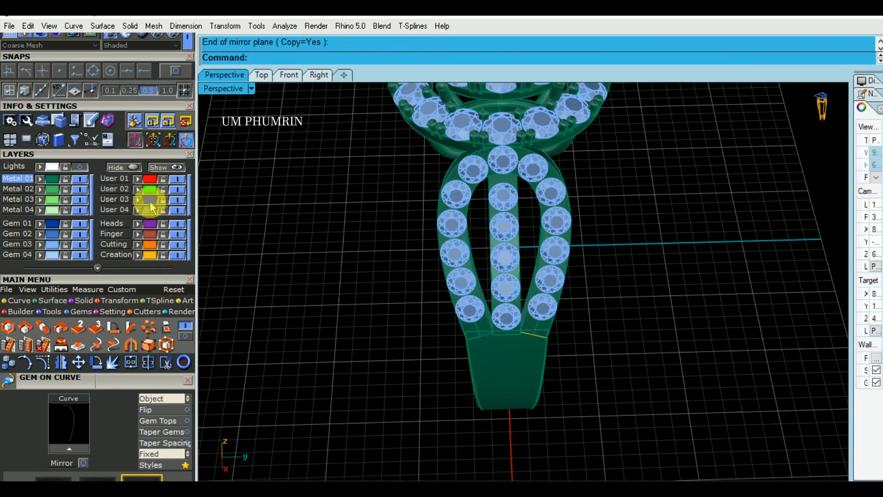
right_drag(478, 257, 589, 252)
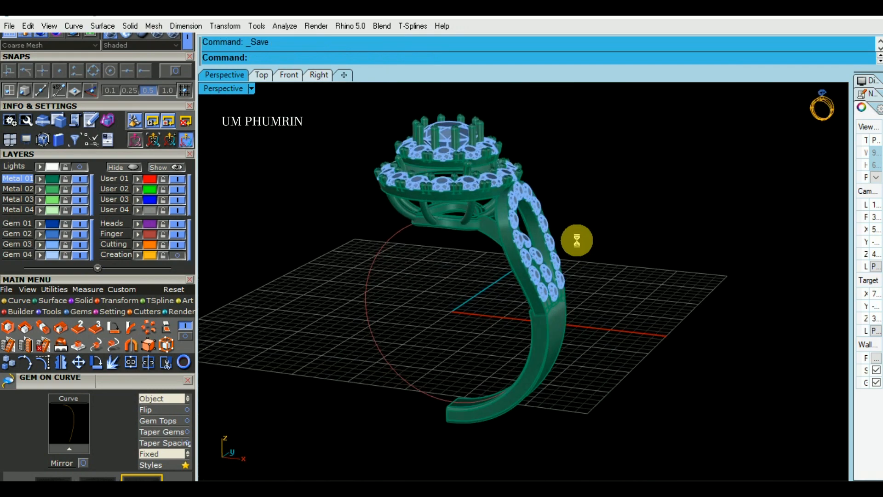
Isolate the middle gem bar of the support by hiding everything else.
scroll(528, 319, up, 6)
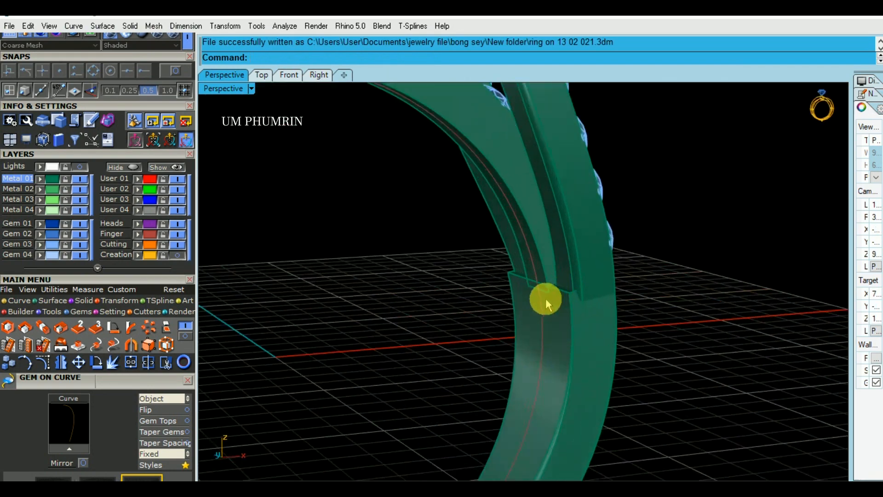
scroll(562, 305, down, 3)
right_drag(564, 304, 558, 256)
scroll(529, 246, up, 5)
click(529, 247)
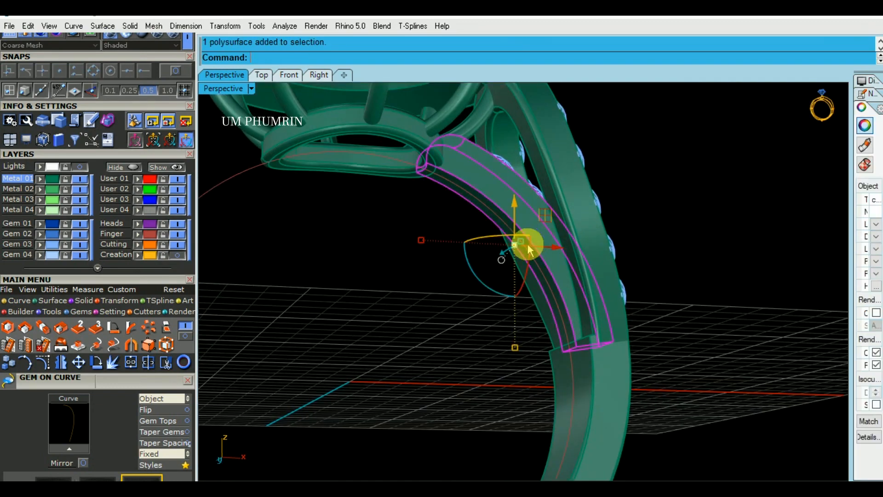
right_click(135, 169)
shift+right_drag(481, 244, 485, 276)
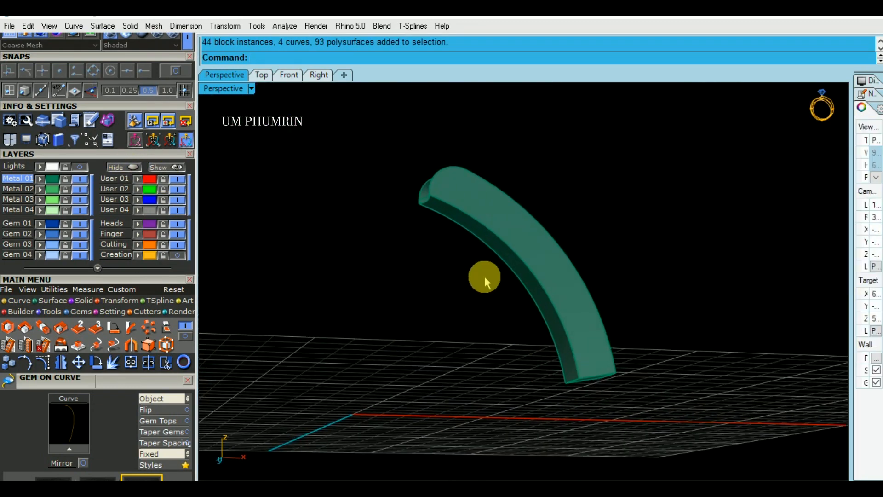
Select the middle bar's two inner edges for a 0.2 fillet and set the radius at one edge's upper end to 0.
right_click(486, 277)
drag(525, 339, 510, 272)
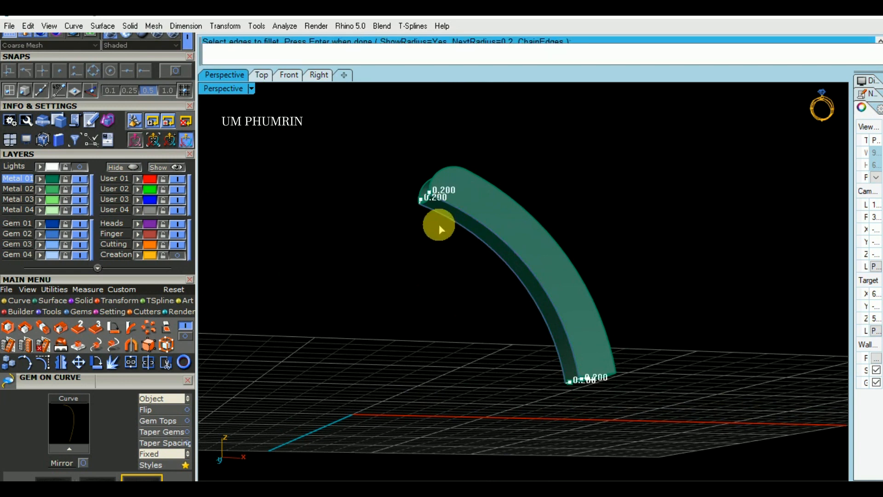
scroll(438, 225, up, 5)
right_click(425, 173)
click(421, 172)
text(0)
right_click(409, 185)
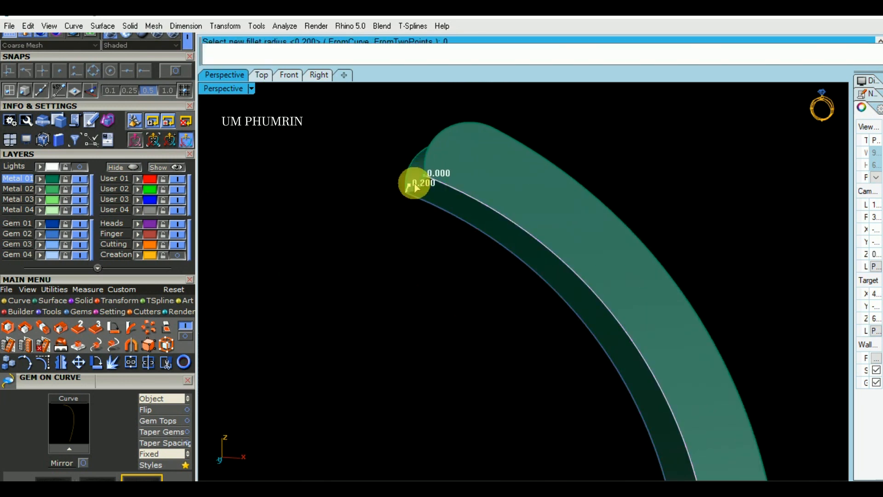
Set the fillet radius at the other edge's upper end to 0, complete the fillet and show the hidden objects again.
mouse_move(412, 204)
right_down()
mouse_move(438, 274)
mouse_move(406, 184)
mouse_move(515, 239)
mouse_move(413, 219)
right_up()
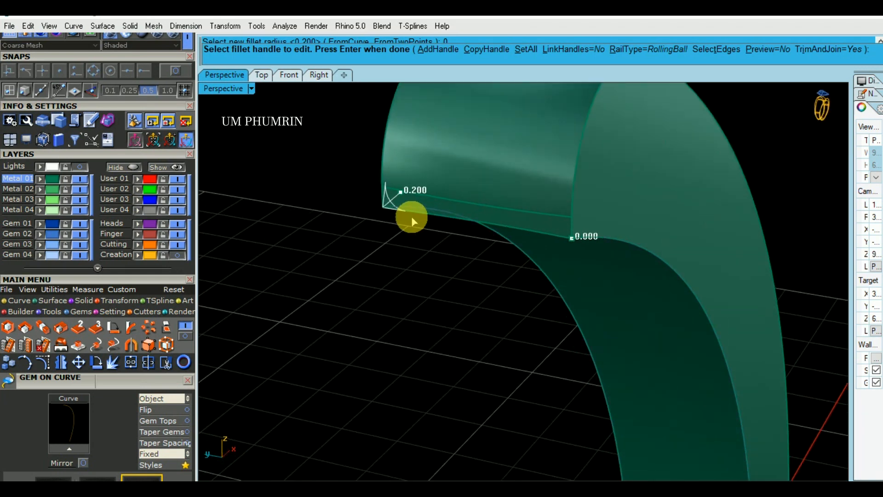
click(401, 194)
text(0)
right_click(401, 194)
right_click(402, 194)
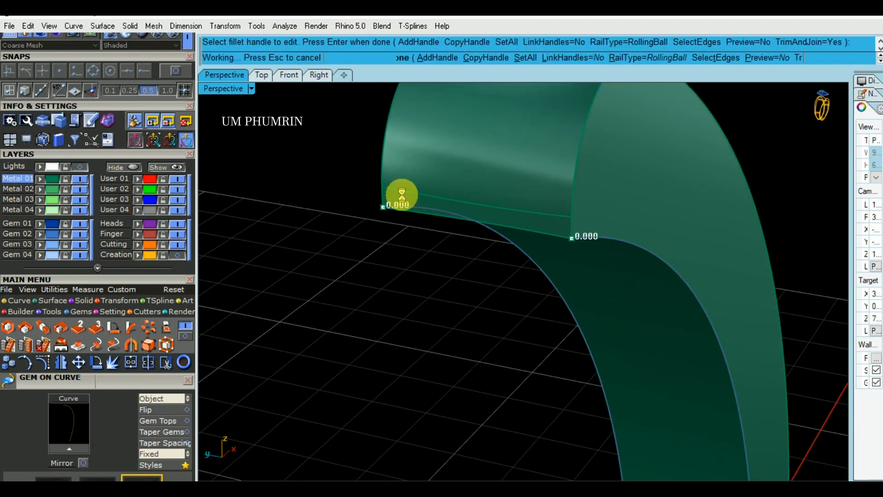
scroll(562, 255, down, 10)
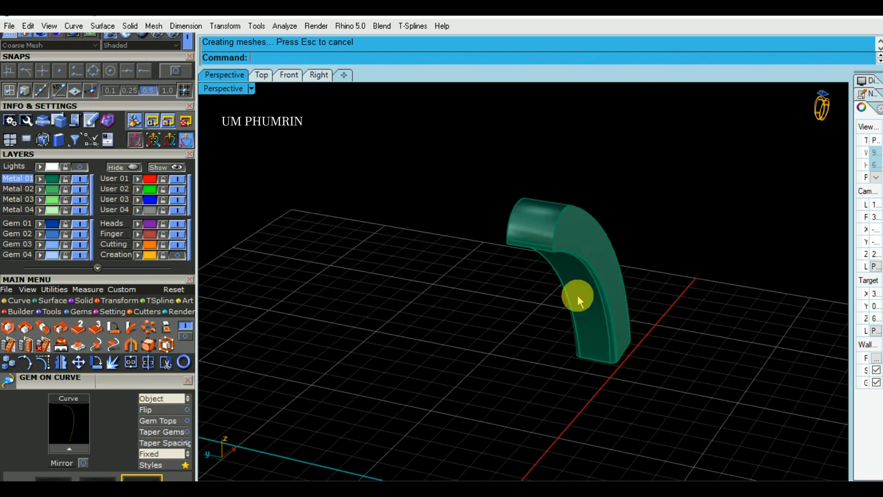
right_drag(578, 294, 452, 287)
click(177, 167)
Edit the five 1.6 mm gems on the middle bar's curve, shifting the row slightly toward the head.
right_drag(316, 217, 562, 288)
scroll(590, 292, down, 4)
scroll(589, 292, down, 3)
scroll(576, 298, up, 5)
scroll(563, 288, up, 5)
shift+right_drag(562, 287, 543, 294)
click(527, 268)
click(546, 270)
text(A)
middle_click(542, 295)
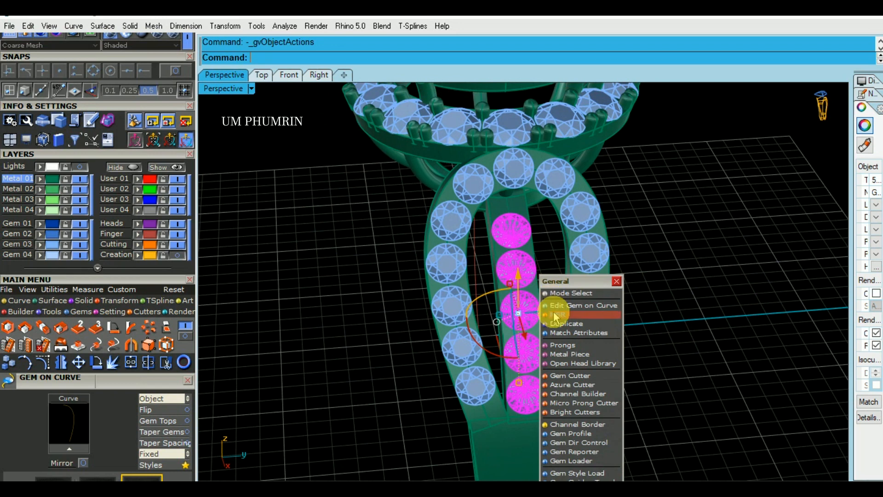
click(558, 305)
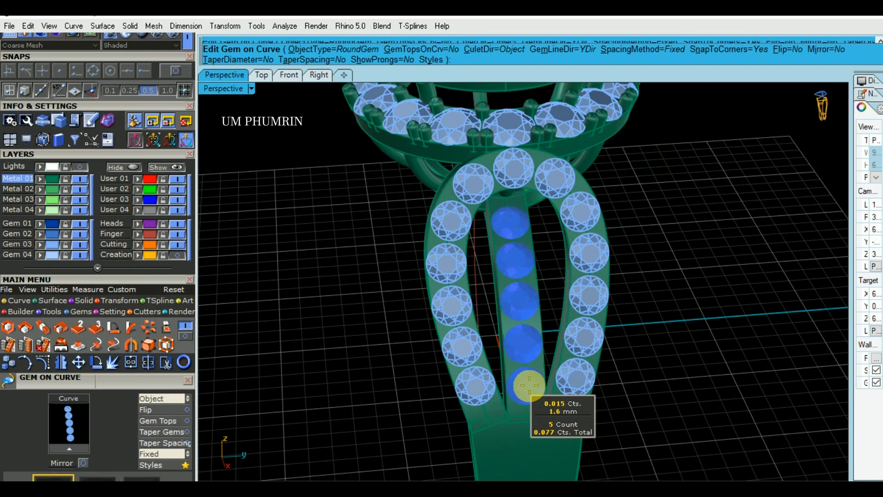
key(Return)
scroll(649, 375, down, 5)
right_drag(649, 375, 550, 330)
scroll(568, 296, up, 6)
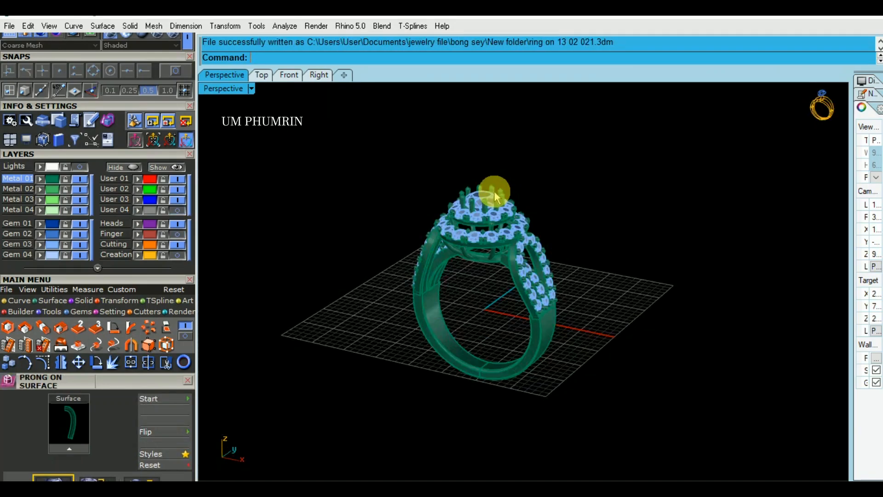
Hide the construction grid in the Perspective view and set its display mode to Working Shade.
right_drag(491, 193, 410, 173)
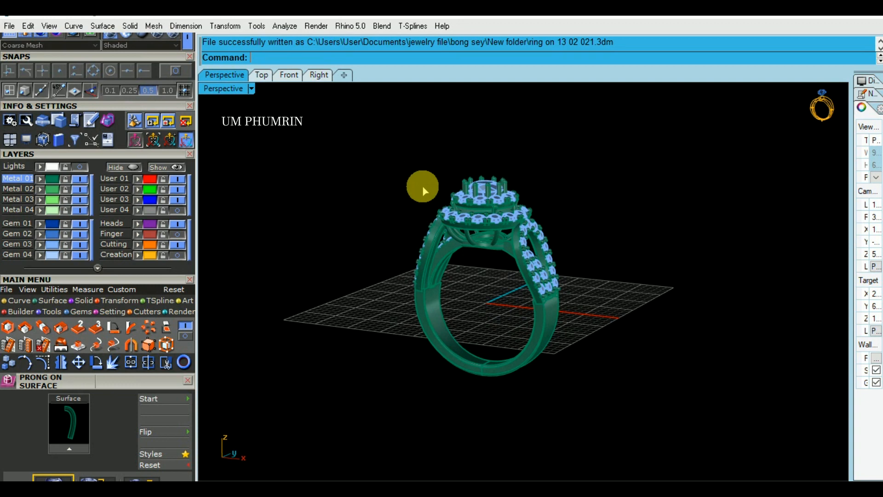
key(F7)
scroll(487, 285, up, 5)
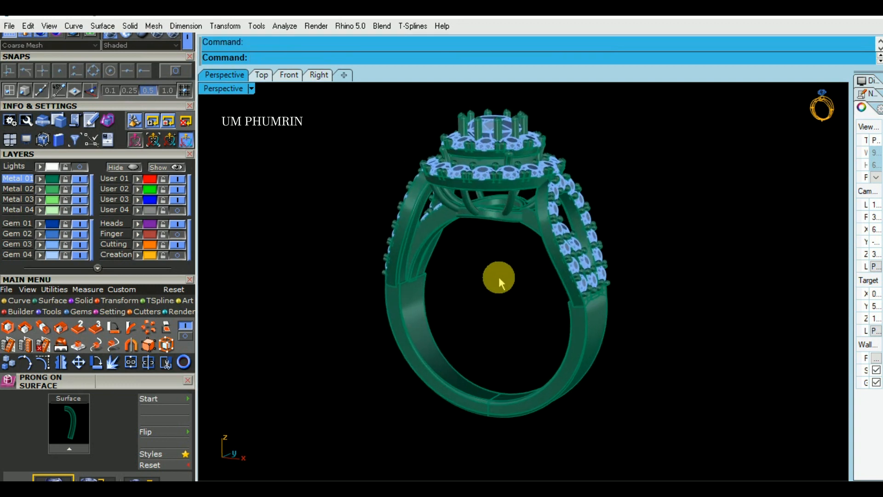
scroll(500, 295, down, 3)
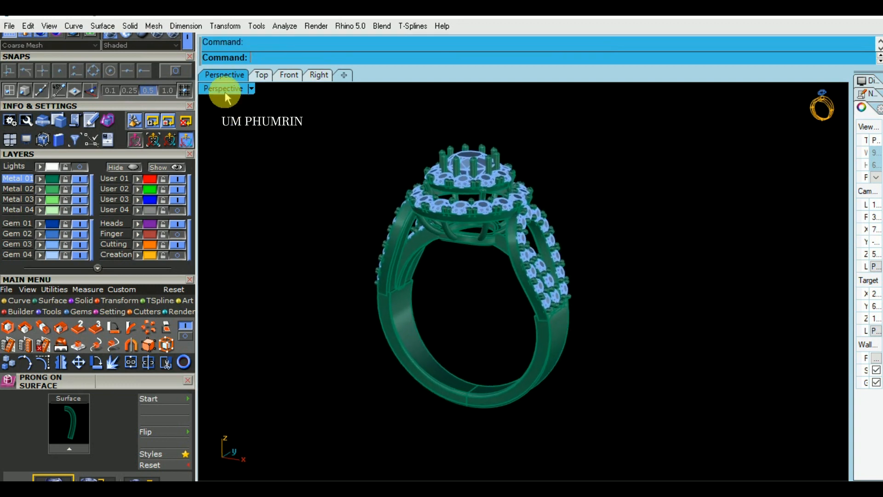
click(226, 94)
scroll(283, 475, down, 3)
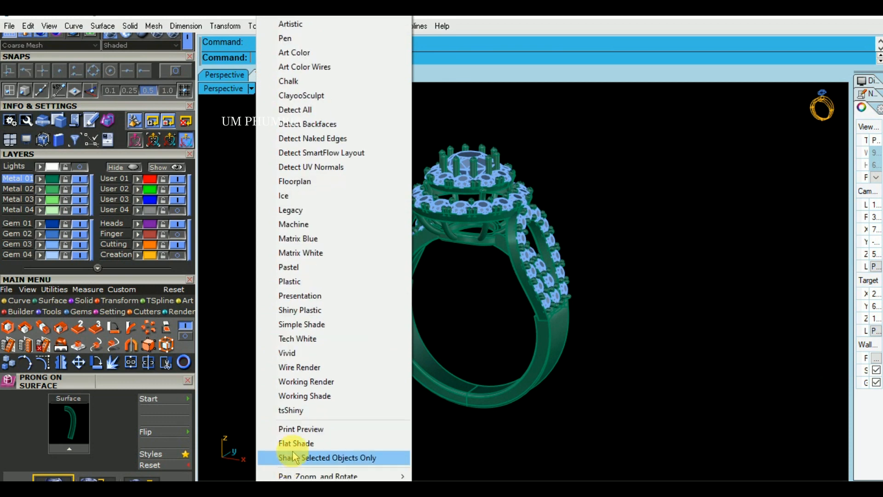
click(304, 396)
Examine the whole shaded ring from several sides, fitting all of its objects in the Perspective view.
right_drag(620, 301, 641, 356)
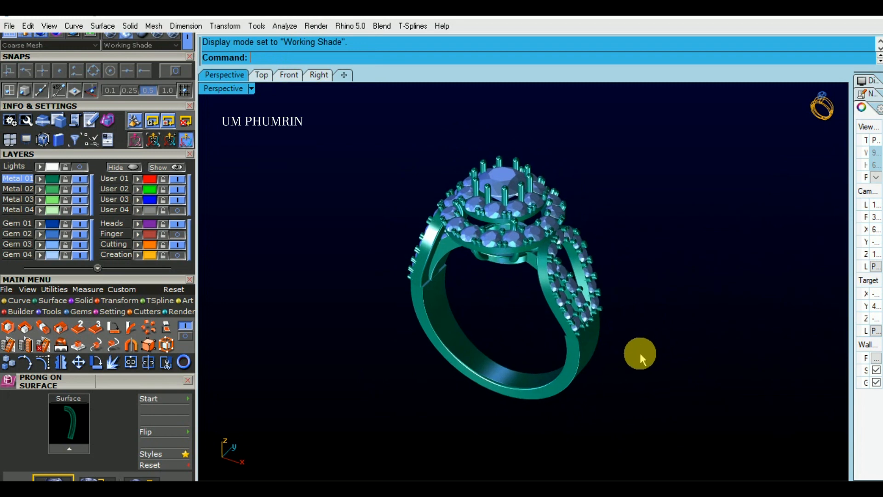
right_drag(633, 316, 575, 278)
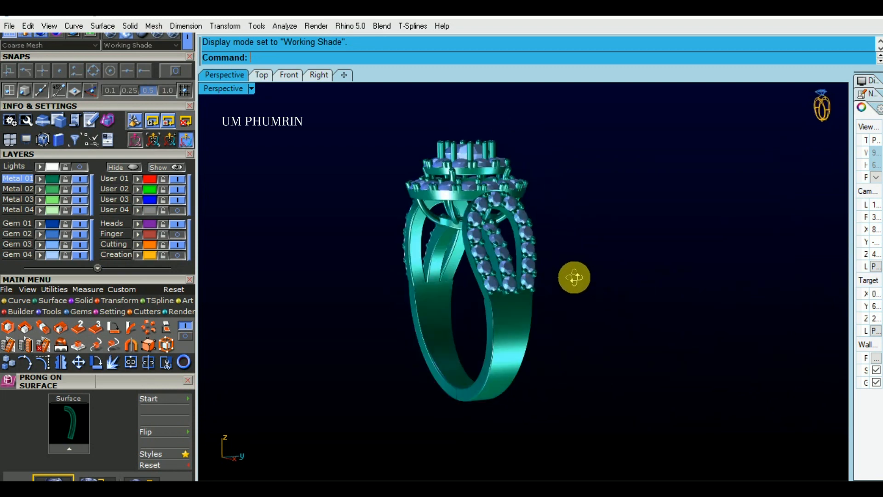
right_drag(635, 324, 650, 274)
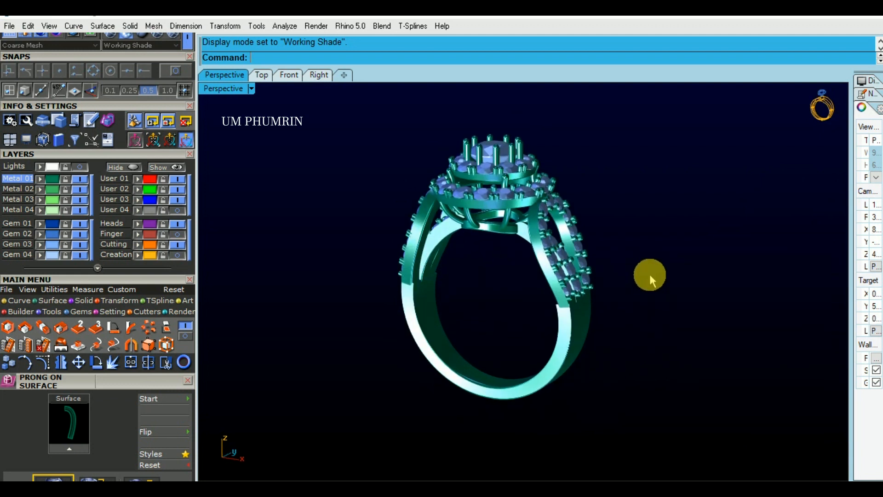
scroll(544, 232, down, 3)
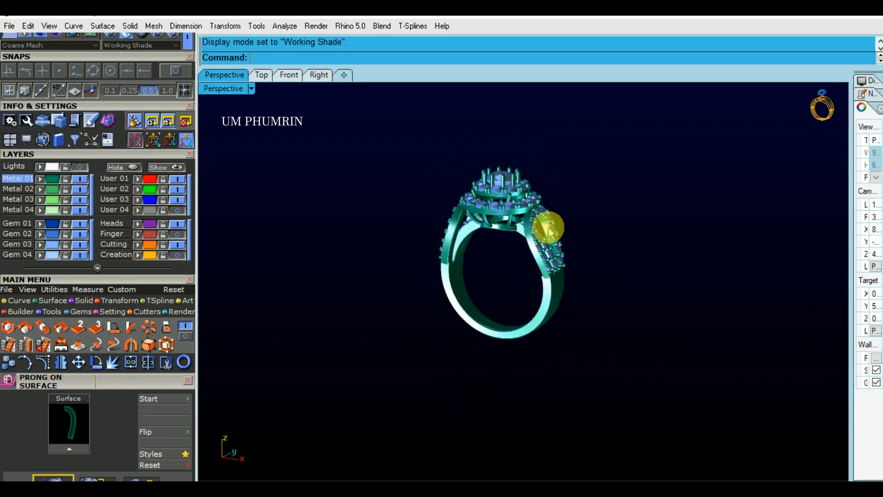
right_drag(602, 206, 625, 213)
right_drag(604, 263, 654, 269)
key(ctrl+a)
text(zs)
key(Return)
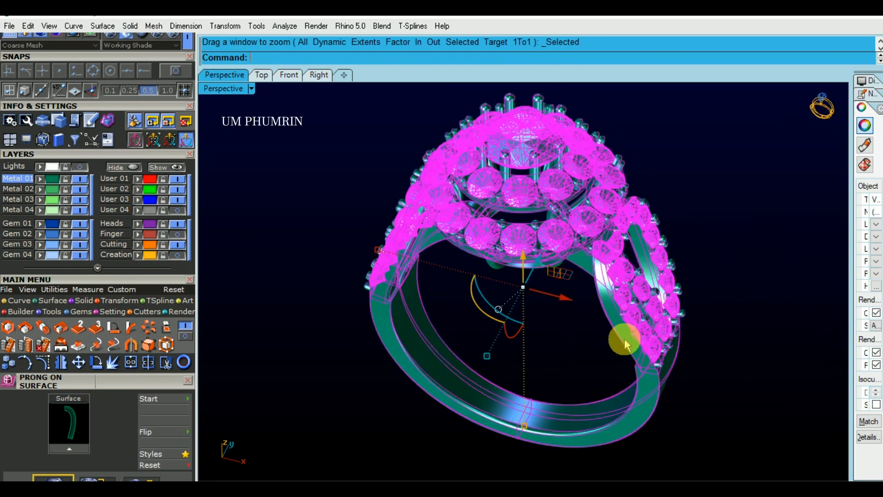
click(558, 370)
right_drag(560, 369, 539, 342)
right_drag(518, 312, 467, 311)
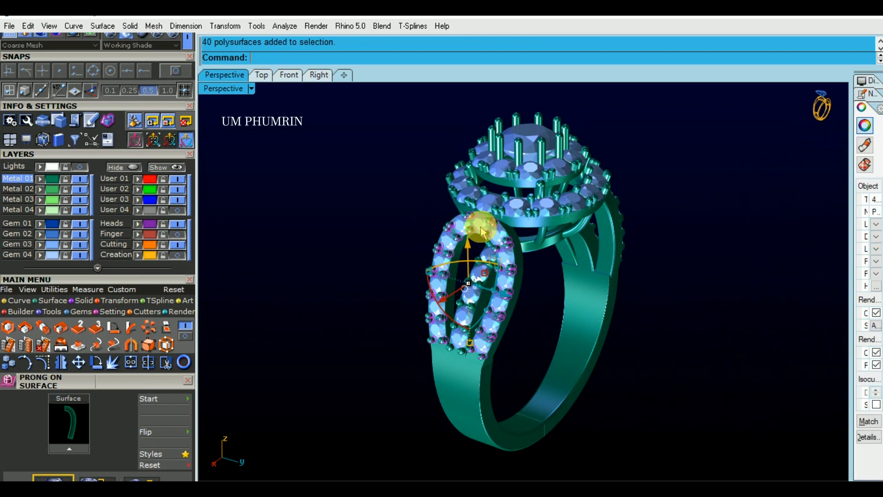
Mirror the small selected piece beside the head through the origin to the ring's opposite side, and save the file.
right_drag(480, 225, 485, 343)
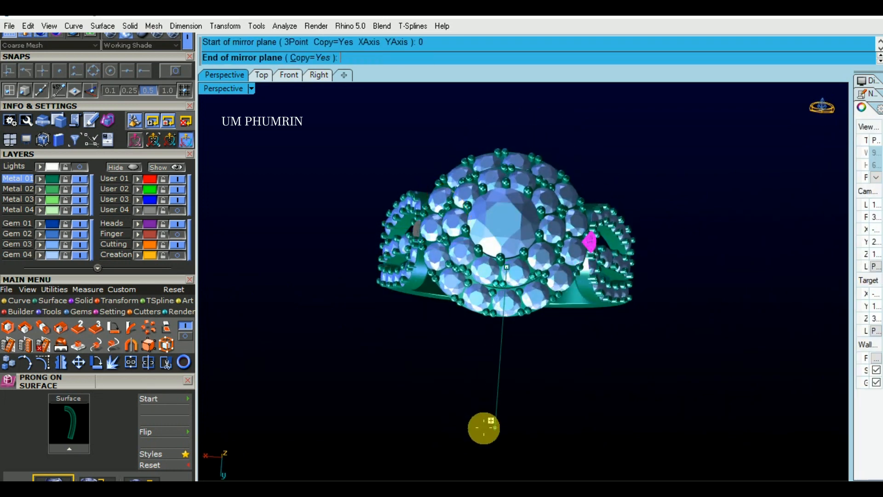
right_drag(566, 433, 860, 292)
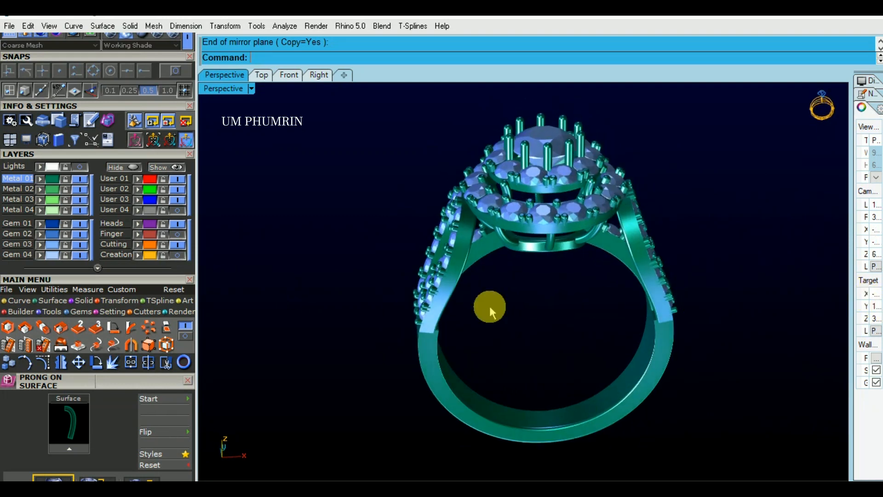
right_drag(530, 326, 847, 346)
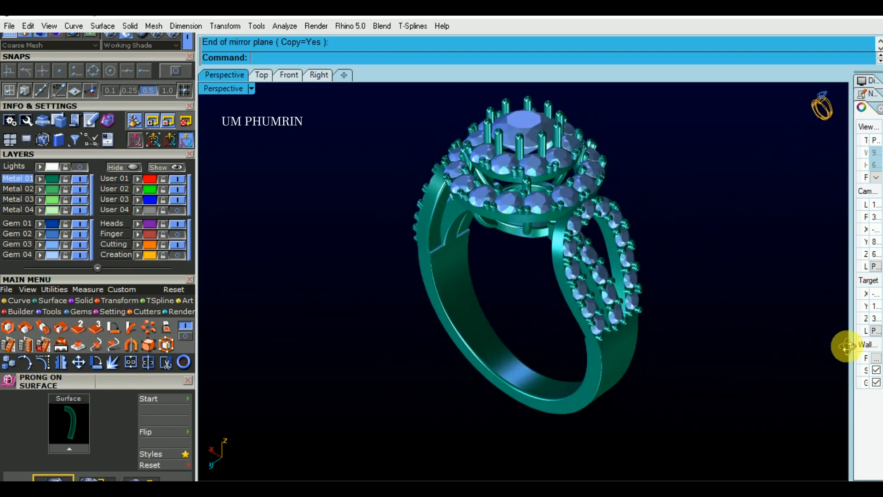
right_drag(731, 331, 695, 299)
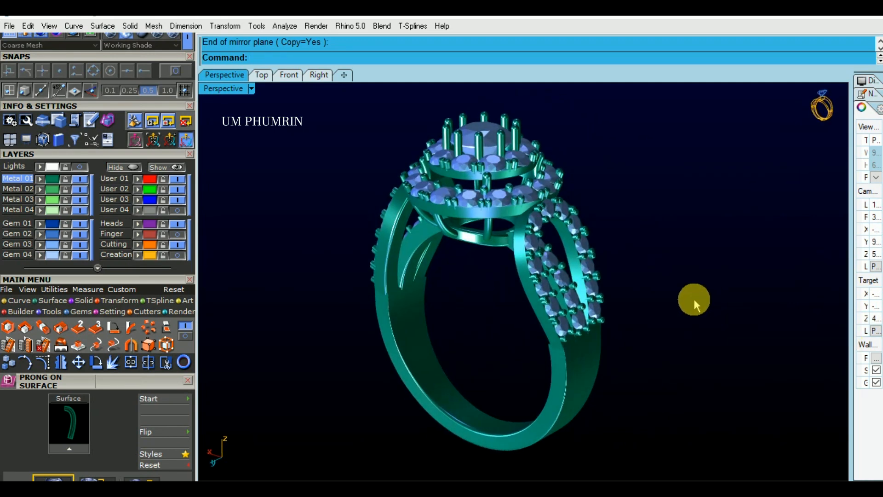
right_drag(695, 299, 693, 252)
right_drag(743, 275, 541, 290)
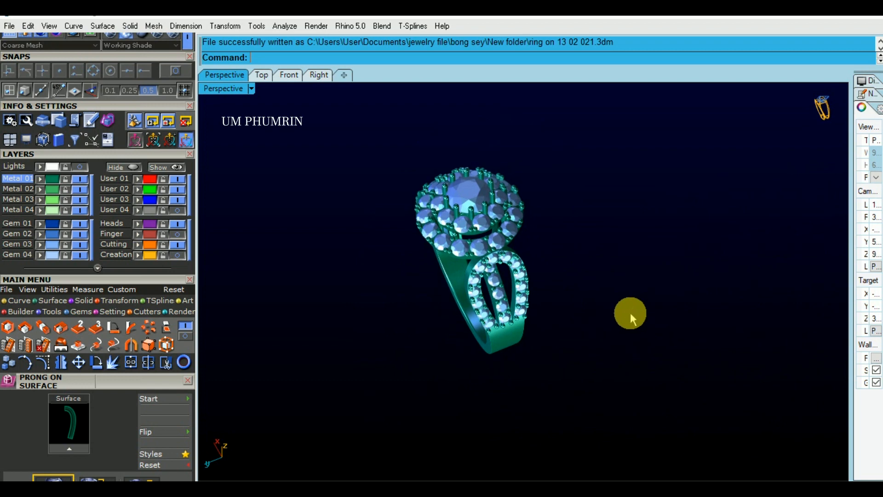
right_drag(724, 368, 679, 339)
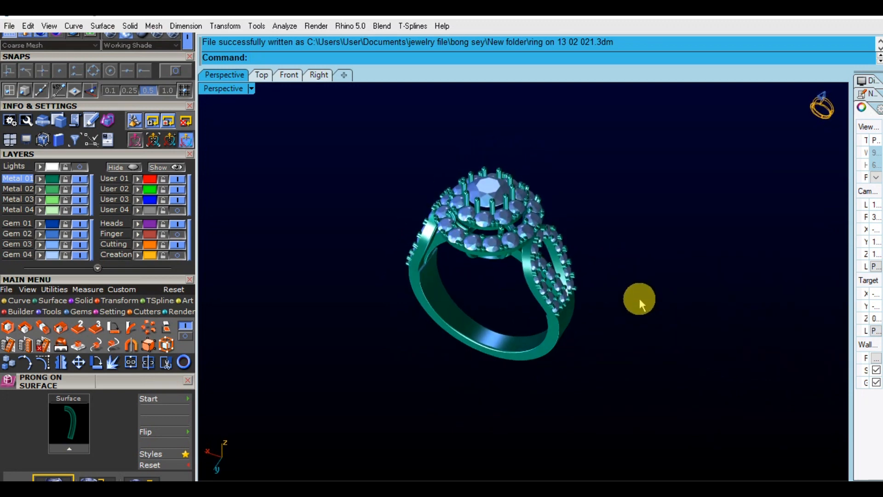